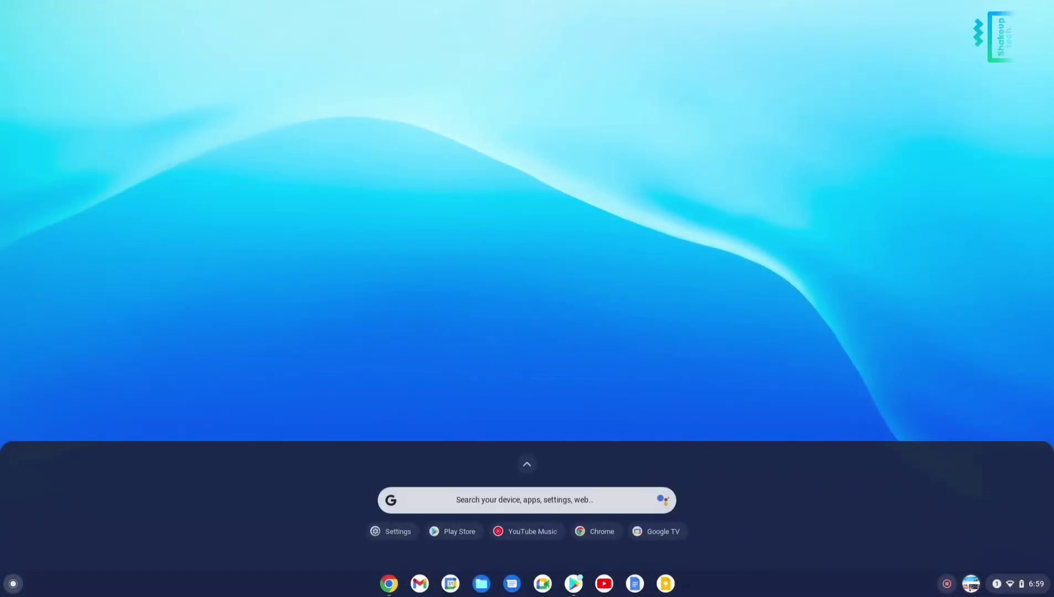
- Preview the installed Chrome OS: the app grid, the Play Store window and the YouTube browser window
{"action": "left_click_drag", "start_coordinate": [570, 468], "coordinate": [605, 292]}
{"action": "scroll", "coordinate": [603, 299], "scroll_direction": "down", "scroll_amount": 2}
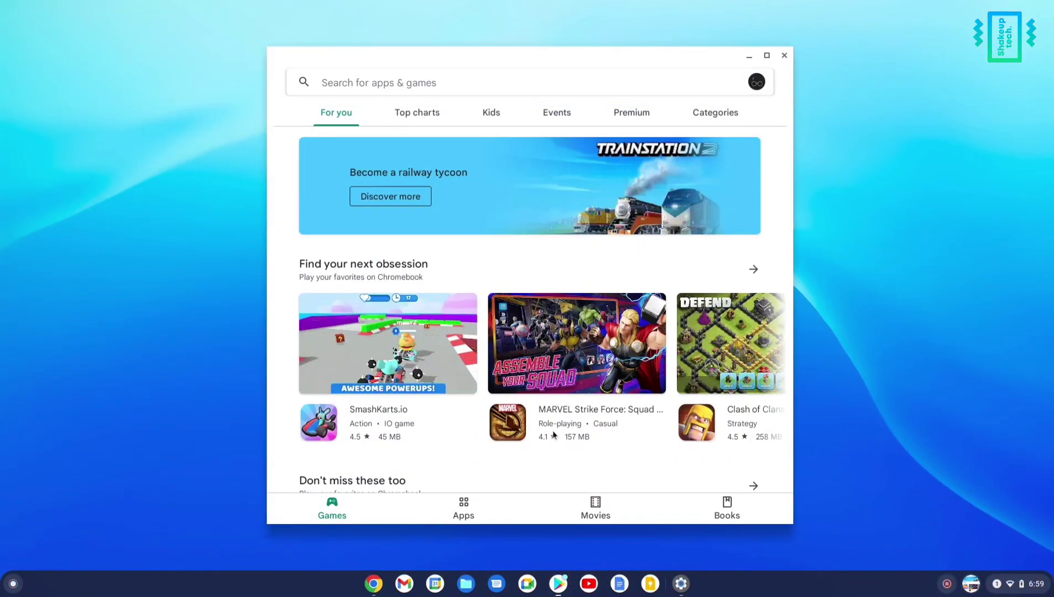
{"action": "scroll", "coordinate": [549, 416], "scroll_direction": "down", "scroll_amount": 10}
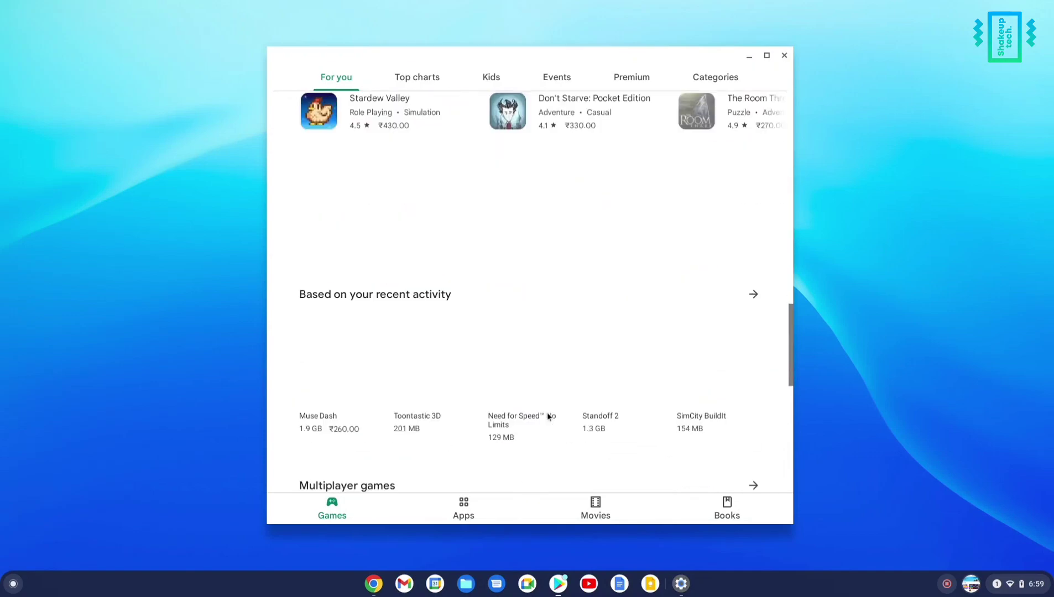
{"action": "scroll", "coordinate": [549, 416], "scroll_direction": "up", "scroll_amount": 10}
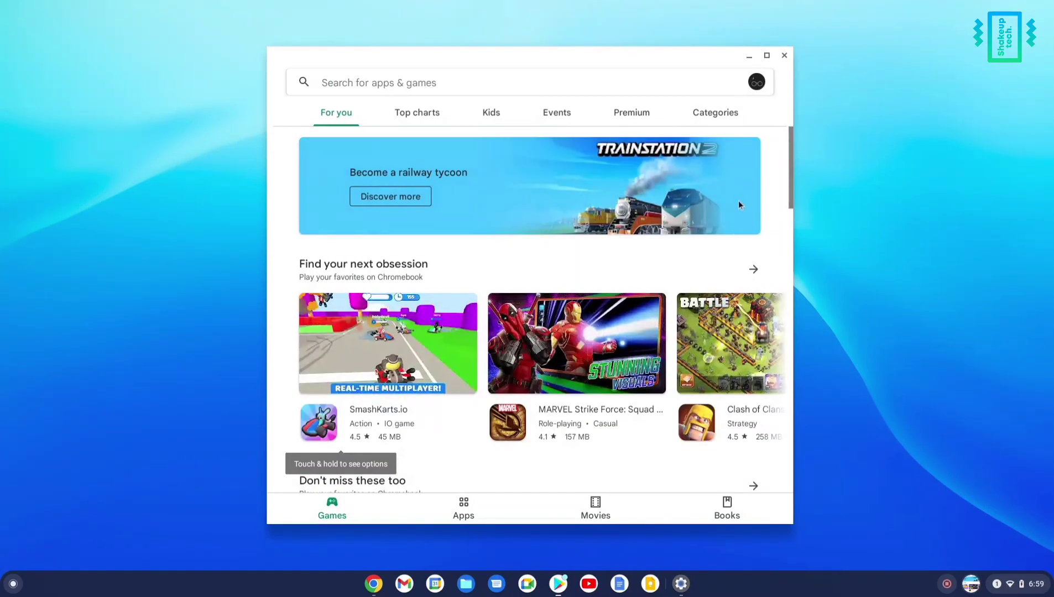
{"action": "left_click", "coordinate": [749, 56]}
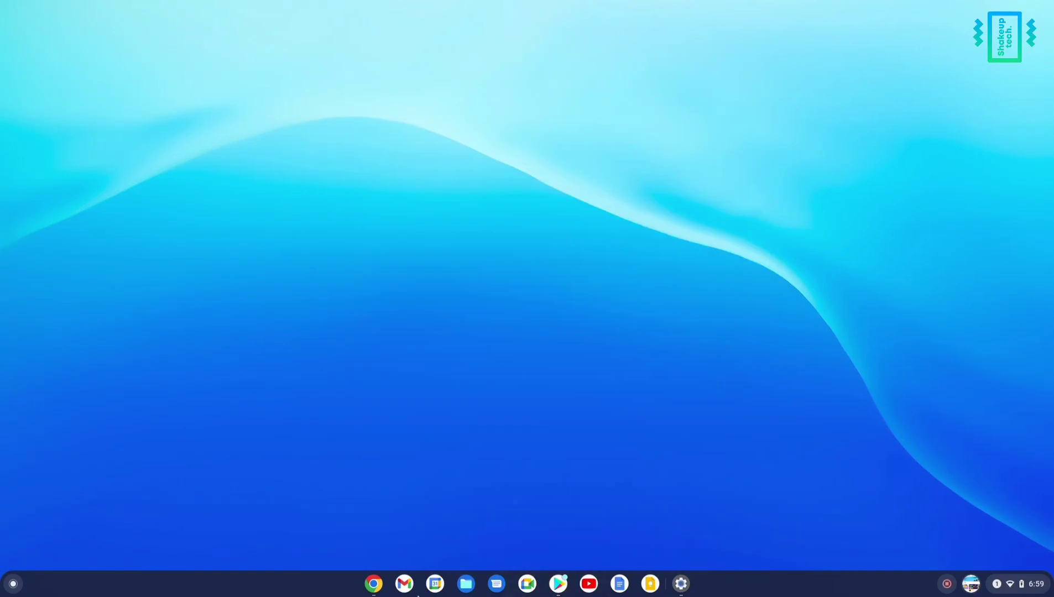
{"action": "left_click", "coordinate": [374, 584]}
{"action": "scroll", "coordinate": [398, 526], "scroll_direction": "up", "scroll_amount": 4}
{"action": "scroll", "coordinate": [401, 494], "scroll_direction": "down", "scroll_amount": 5}
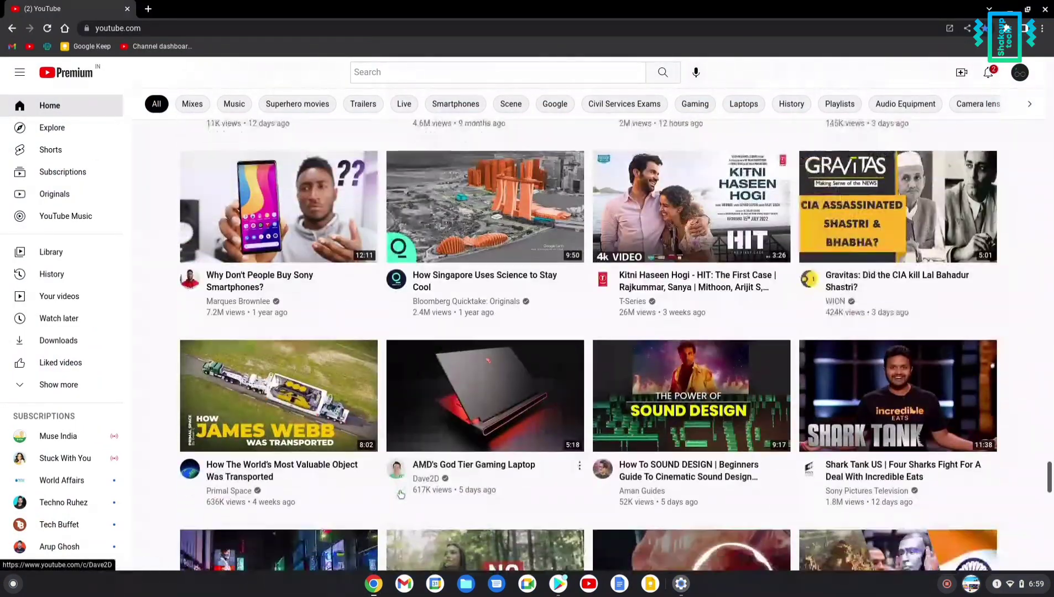
{"action": "left_click", "coordinate": [1010, 10]}
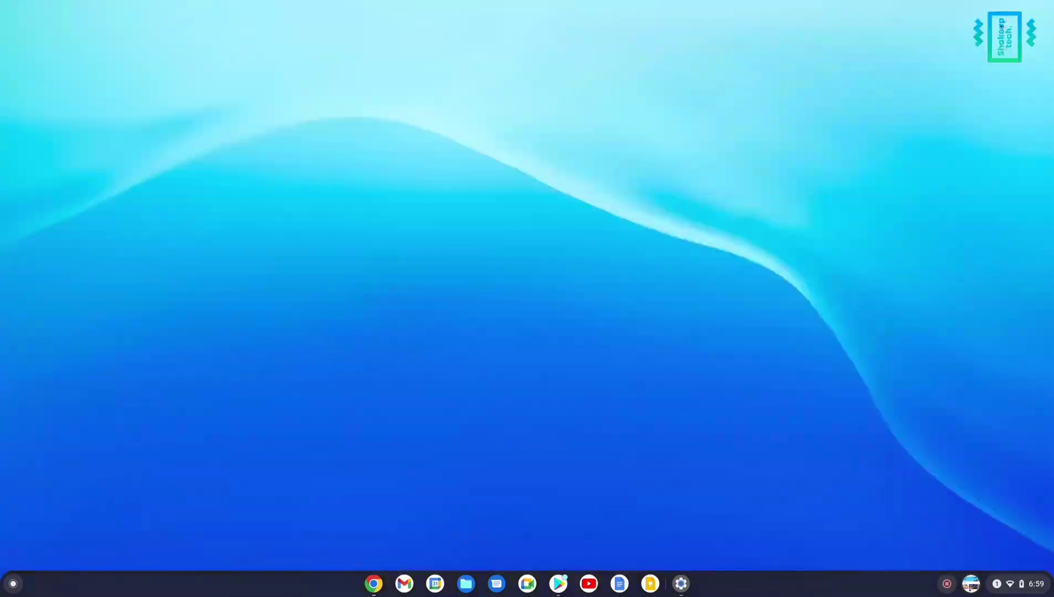
- Show the Chrome OS launcher, Google Assistant panel, quick settings and Settings app
{"action": "key", "text": "super"}
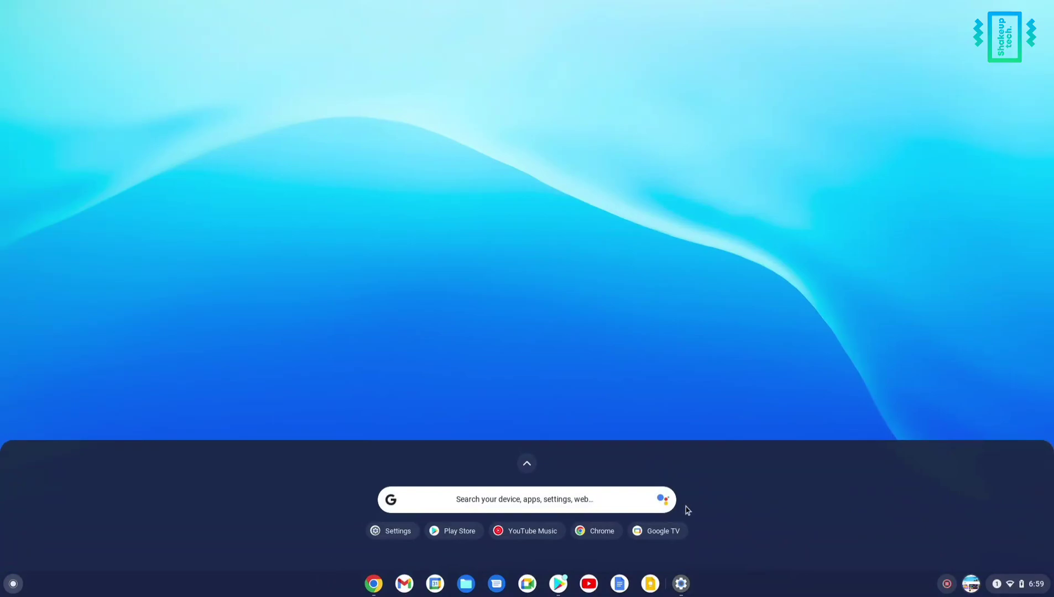
{"action": "left_click", "coordinate": [661, 501]}
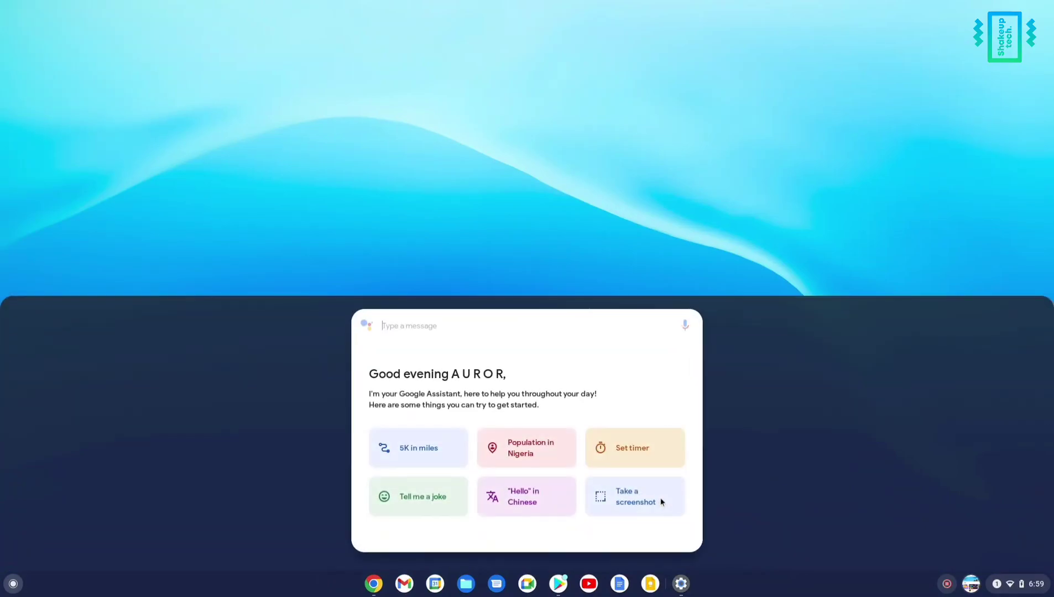
{"action": "left_click", "coordinate": [913, 268]}
{"action": "left_click", "coordinate": [1015, 584]}
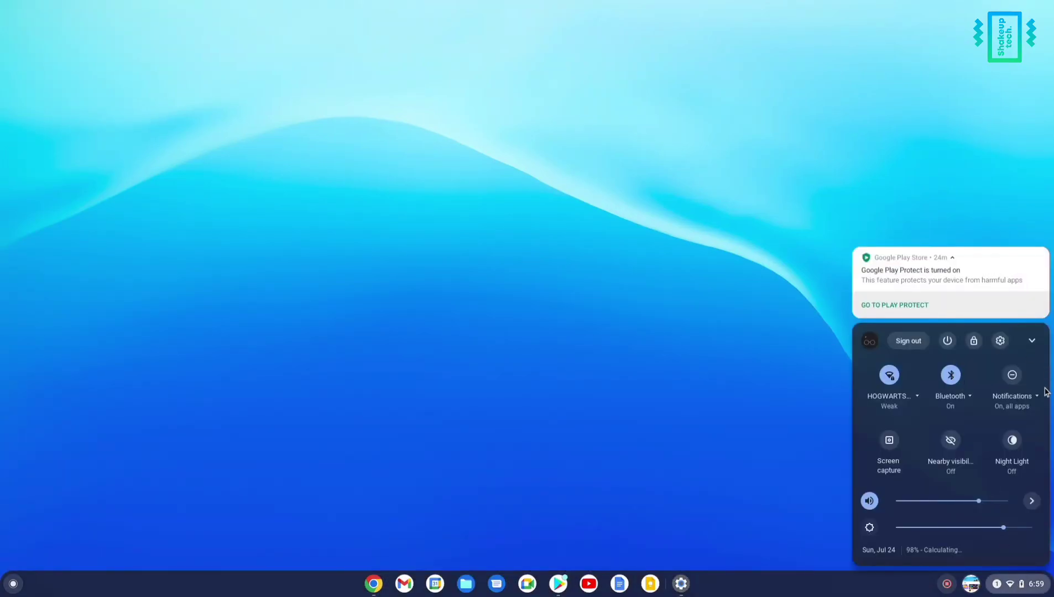
{"action": "left_click", "coordinate": [1002, 341]}
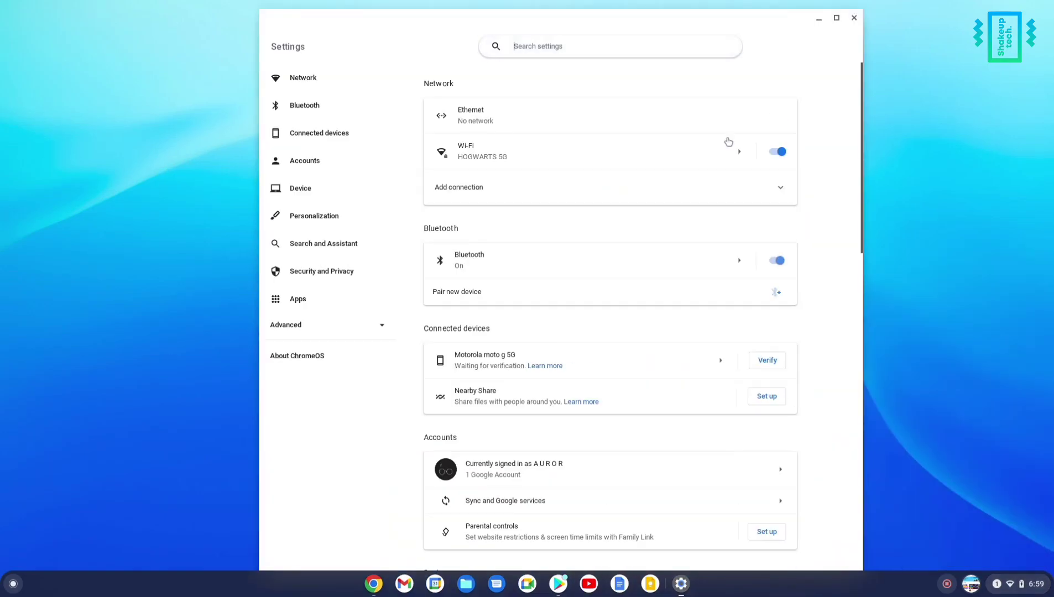
{"action": "left_click", "coordinate": [819, 20]}
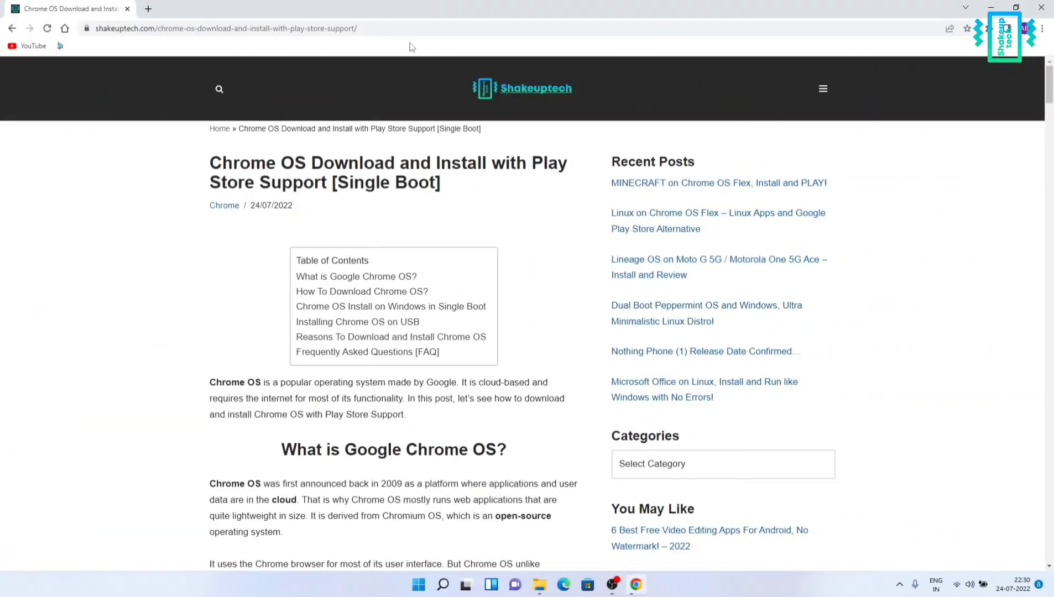
- Read the article's requirements: 64 Bit Computer, Secure Boot and Hyper-V or Virtualization
{"action": "left_click", "coordinate": [408, 29]}
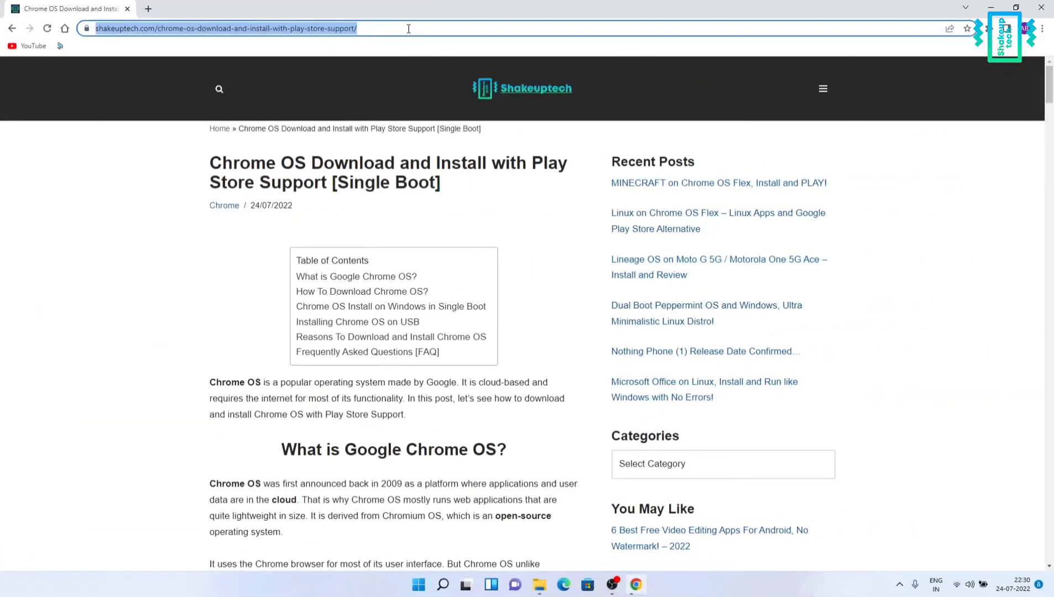
{"action": "left_click", "coordinate": [149, 192]}
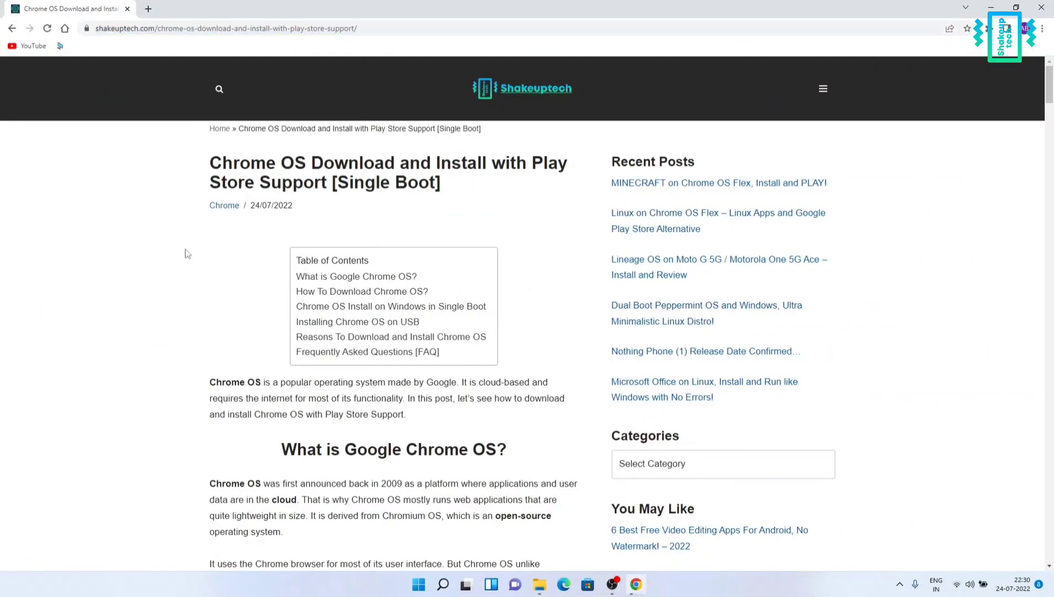
{"action": "scroll", "coordinate": [184, 252], "scroll_direction": "down", "scroll_amount": 15}
{"action": "scroll", "coordinate": [292, 349], "scroll_direction": "down", "scroll_amount": 12}
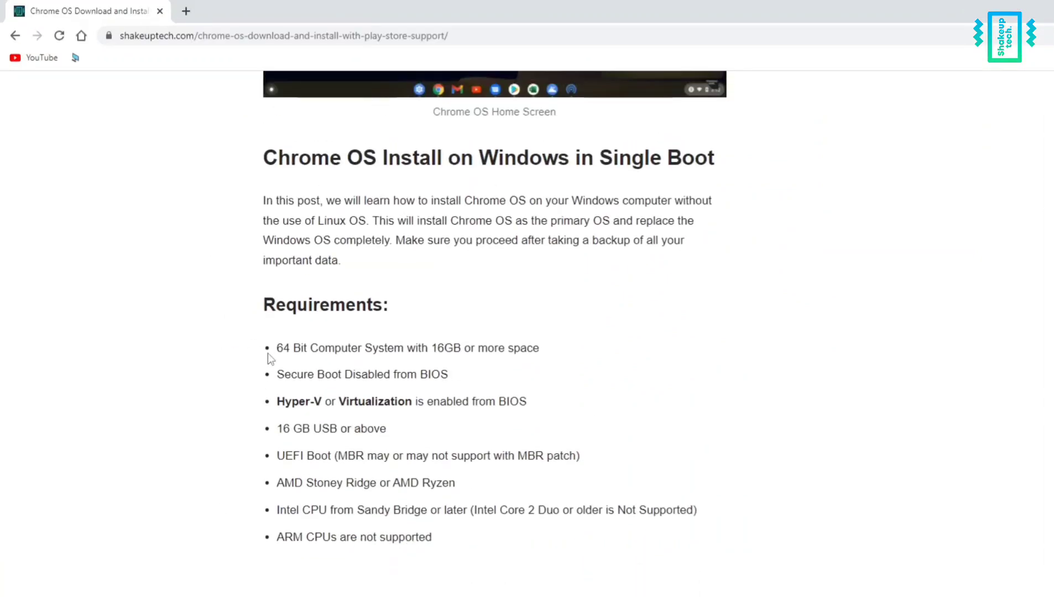
{"action": "left_click_drag", "start_coordinate": [275, 348], "coordinate": [363, 350]}
{"action": "left_click_drag", "start_coordinate": [279, 375], "coordinate": [408, 387]}
{"action": "left_click", "coordinate": [276, 406]}
{"action": "left_click_drag", "start_coordinate": [275, 406], "coordinate": [417, 418]}
{"action": "left_click", "coordinate": [418, 424]}
- Note Intel Core 2 Duo as unsupported and scroll past the BIOS key table to Downloads
{"action": "scroll", "coordinate": [495, 496], "scroll_direction": "down", "scroll_amount": 2}
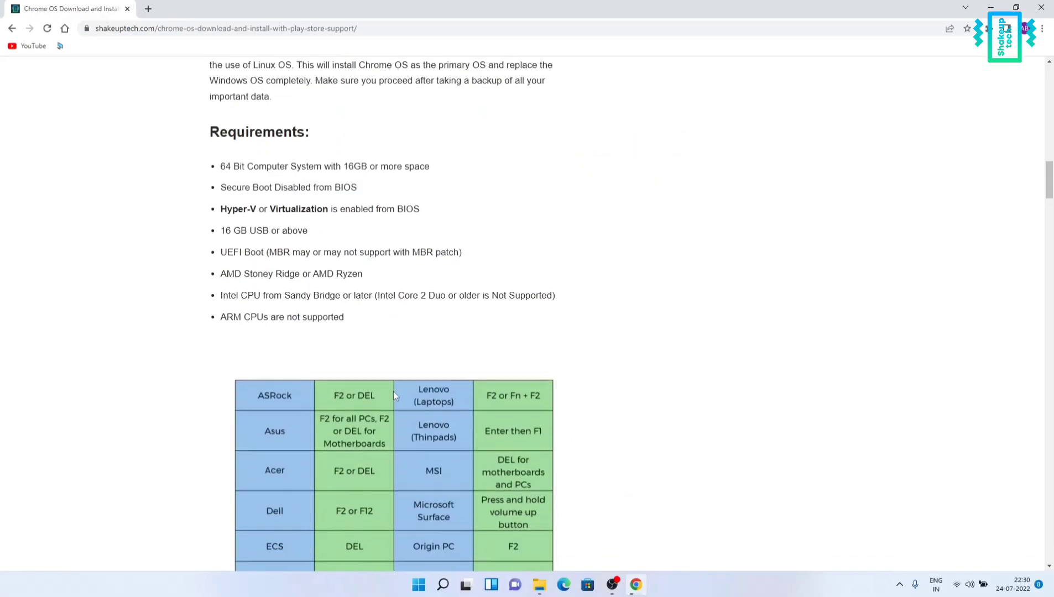
{"action": "left_click_drag", "start_coordinate": [379, 297], "coordinate": [448, 304]}
{"action": "left_click", "coordinate": [434, 315]}
{"action": "scroll", "coordinate": [368, 333], "scroll_direction": "down", "scroll_amount": 2}
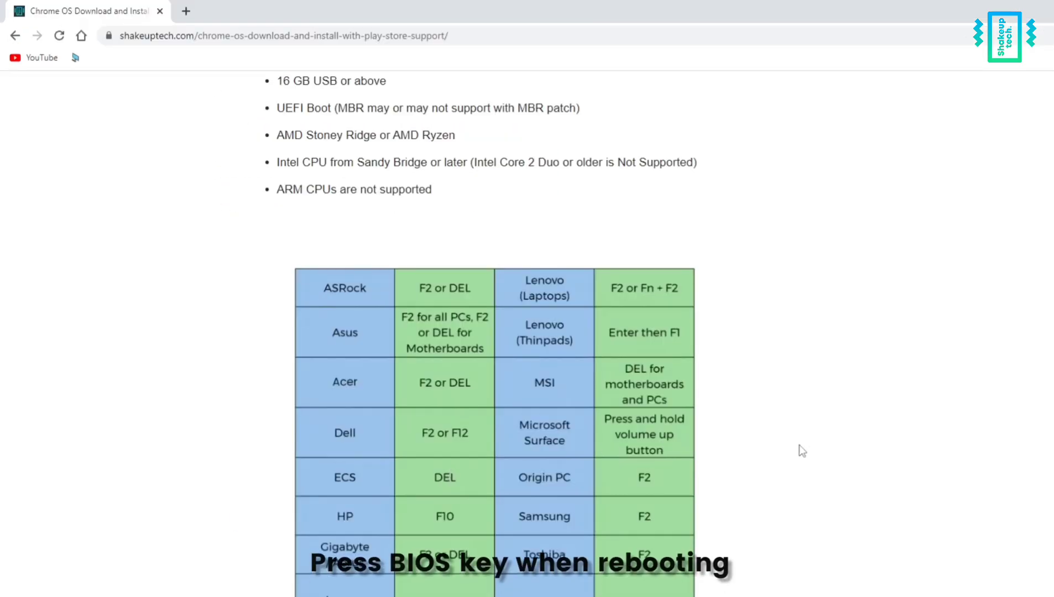
{"action": "scroll", "coordinate": [800, 447], "scroll_direction": "down", "scroll_amount": 2}
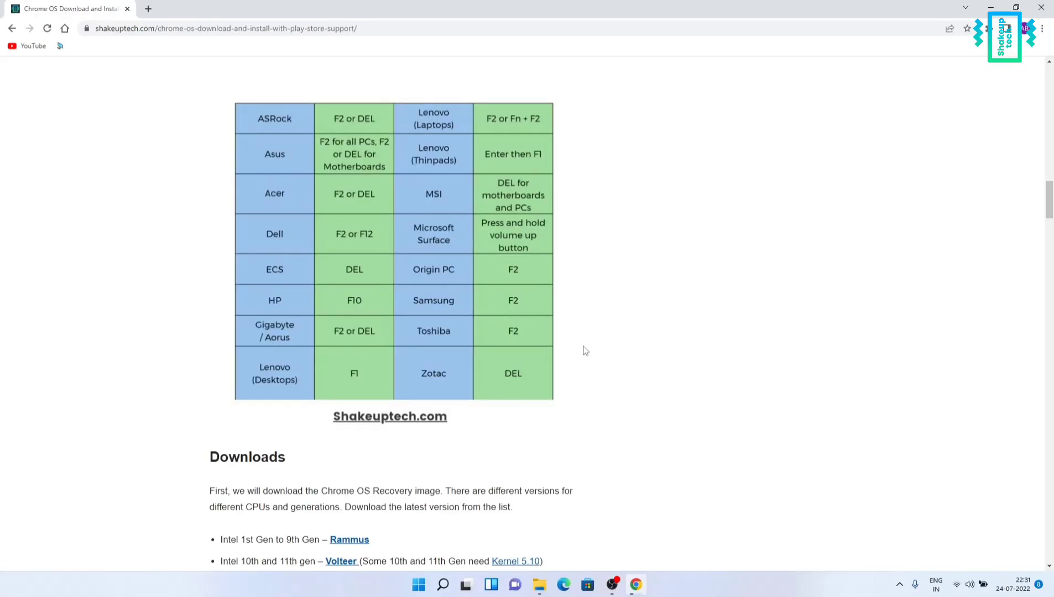
{"action": "scroll", "coordinate": [735, 440], "scroll_direction": "down", "scroll_amount": 5}
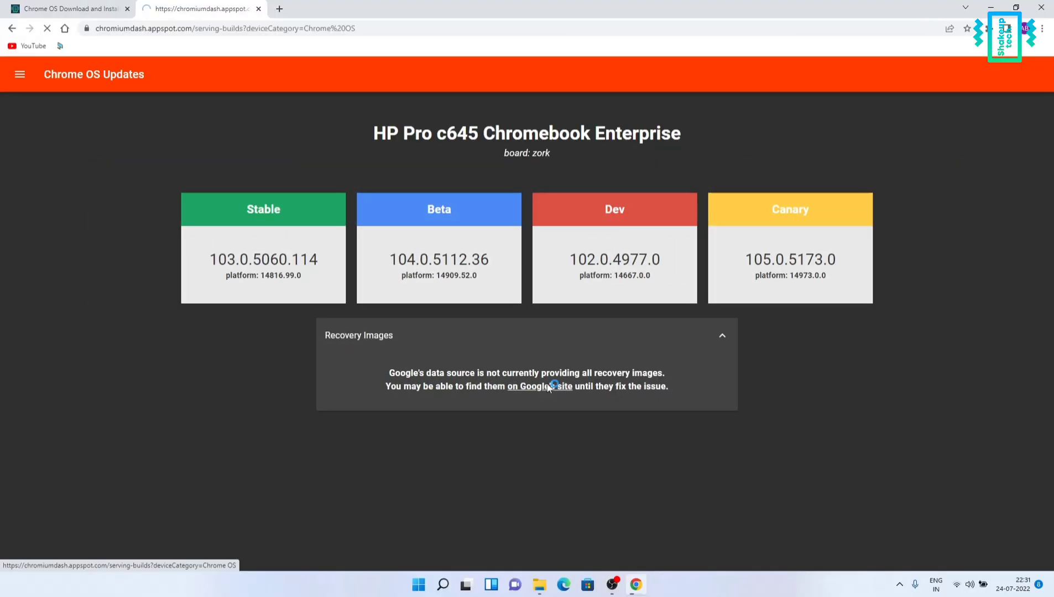
- Open Google's Chrome OS builds list and filter serving builds by board 'zork'
{"action": "left_click", "coordinate": [553, 410]}
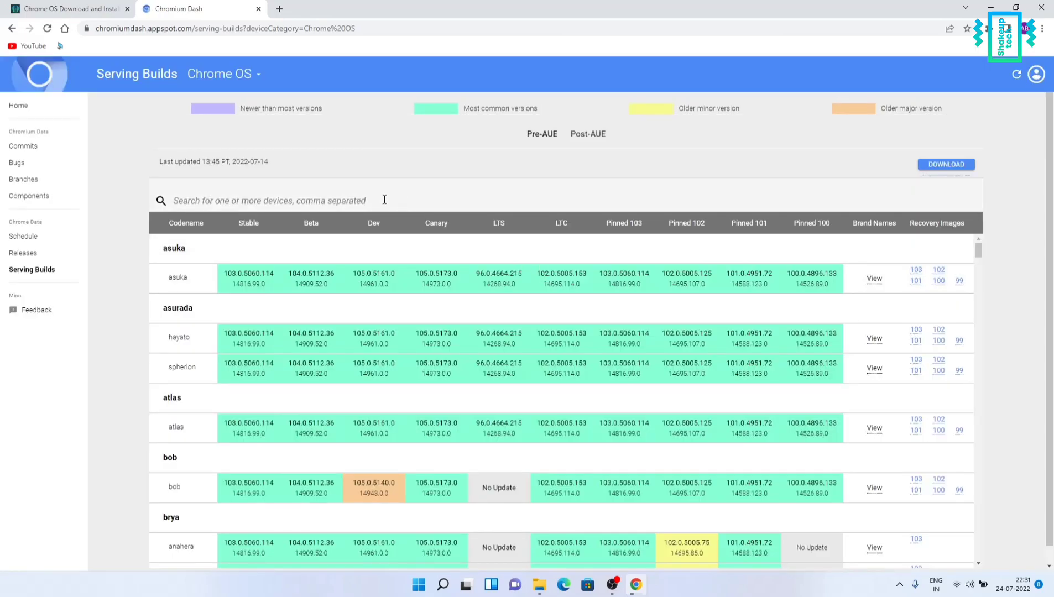
{"action": "left_click", "coordinate": [384, 200]}
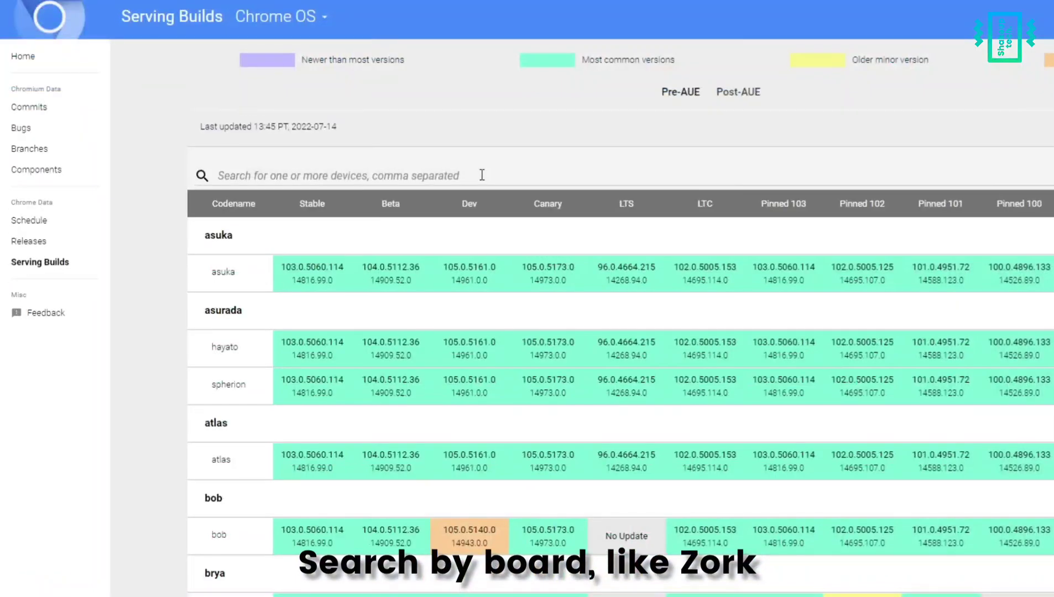
{"action": "type", "text": "zork"}
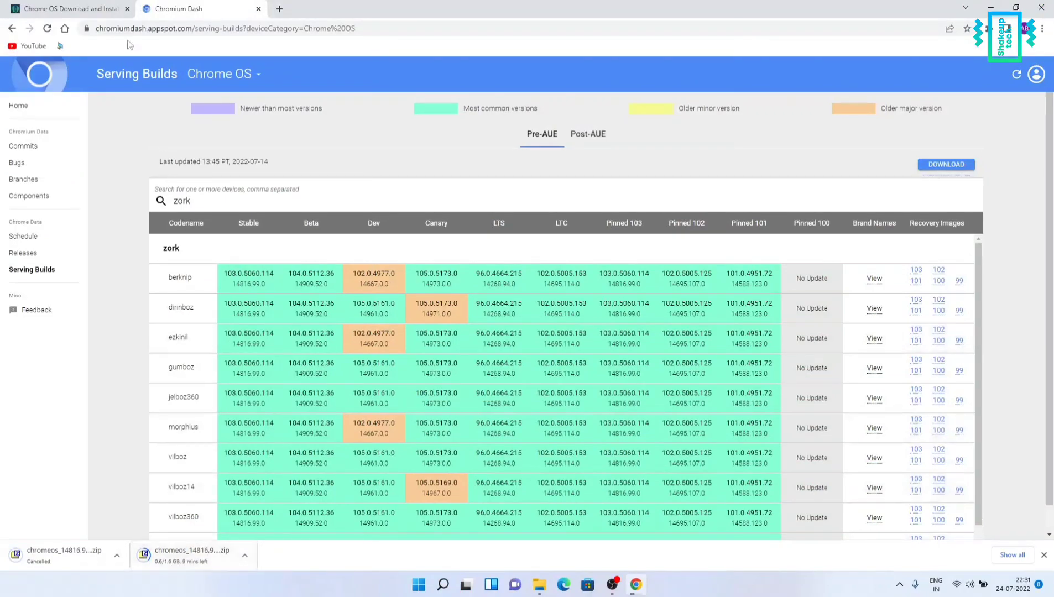
- Download brunch_r103_stable_20220721.tar.gz from the GitHub release assets and return to the article
{"action": "left_click", "coordinate": [95, 6]}
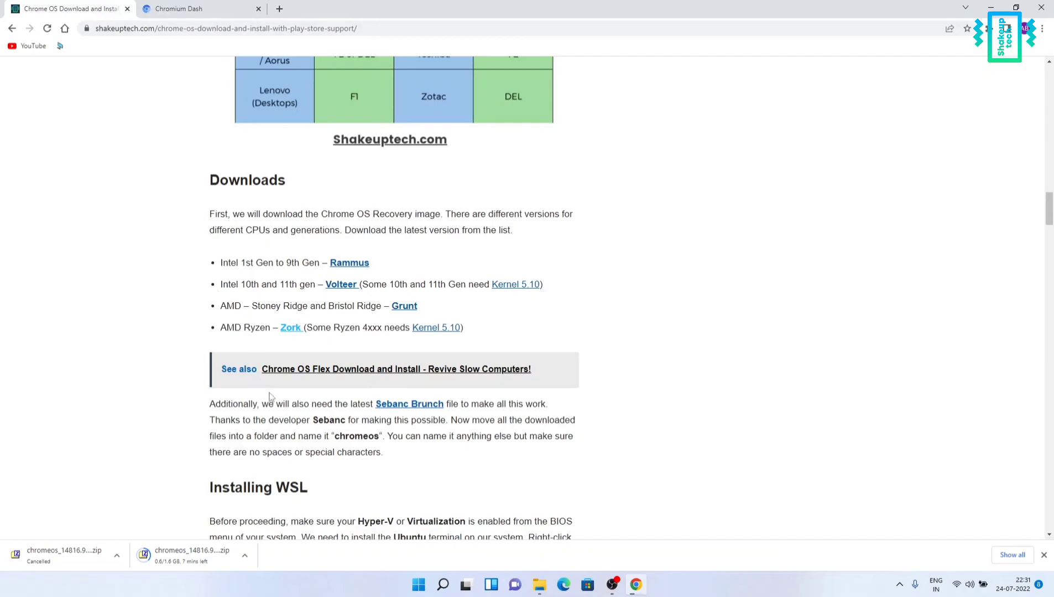
{"action": "scroll", "coordinate": [365, 372], "scroll_direction": "down", "scroll_amount": 2}
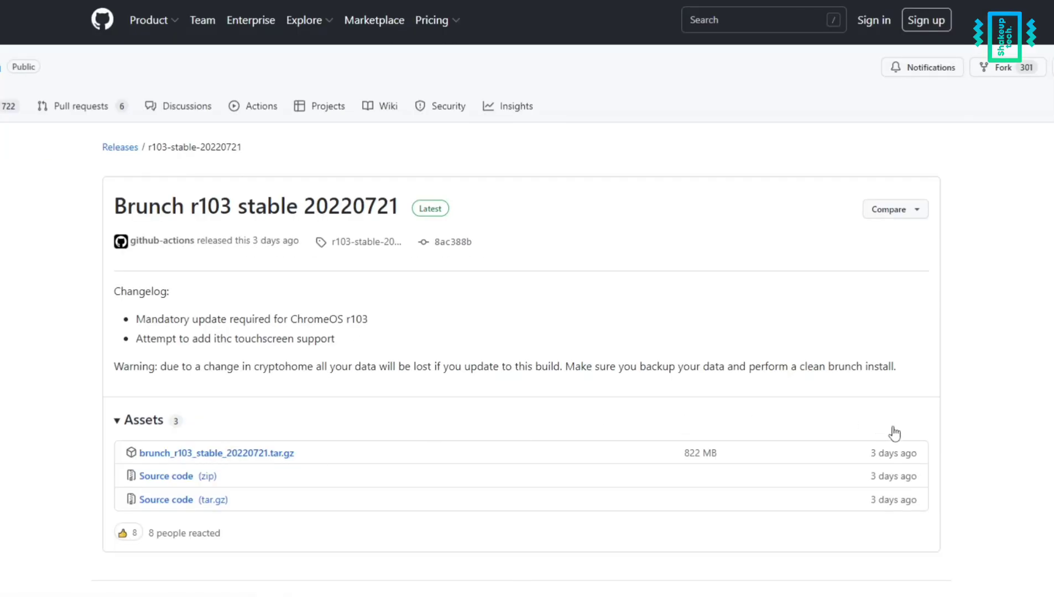
{"action": "left_click", "coordinate": [272, 457]}
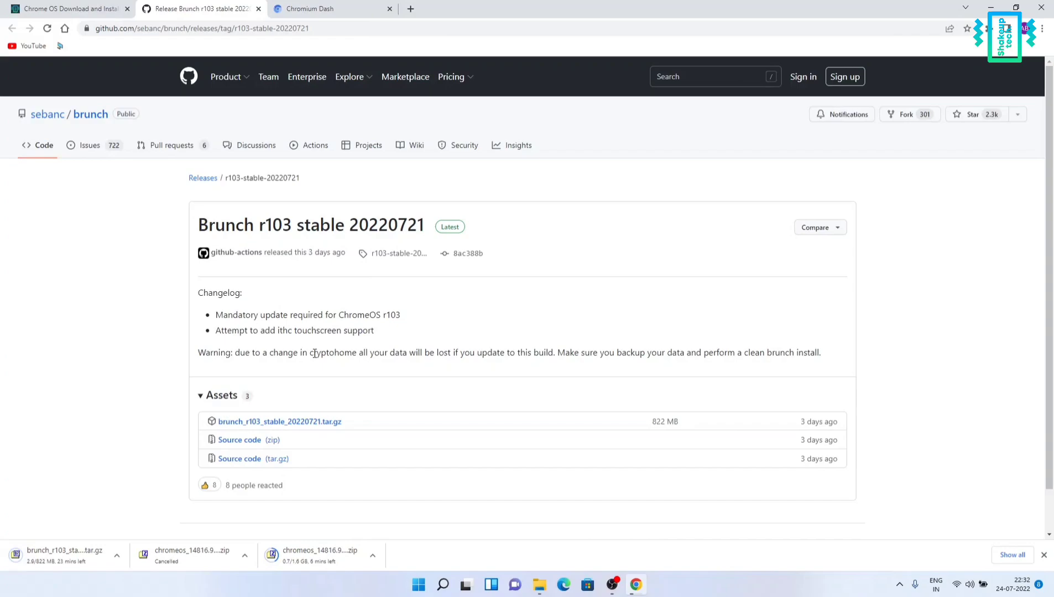
{"action": "left_click", "coordinate": [90, 9]}
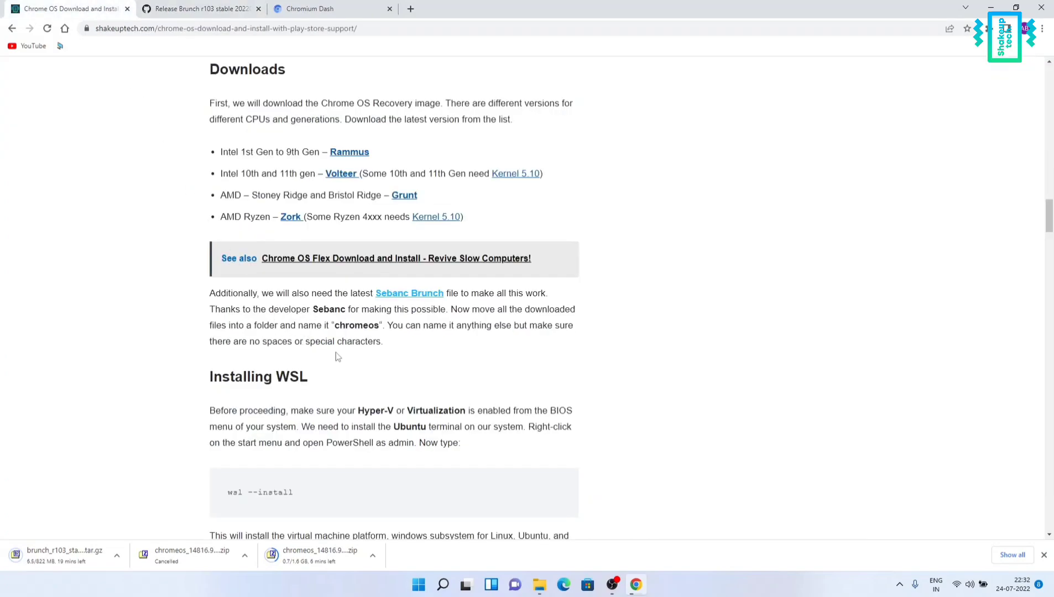
- Copy the article's 'wsl --install' command and bring up the Start button's shortcut menu
{"action": "scroll", "coordinate": [336, 354], "scroll_direction": "down", "scroll_amount": 3}
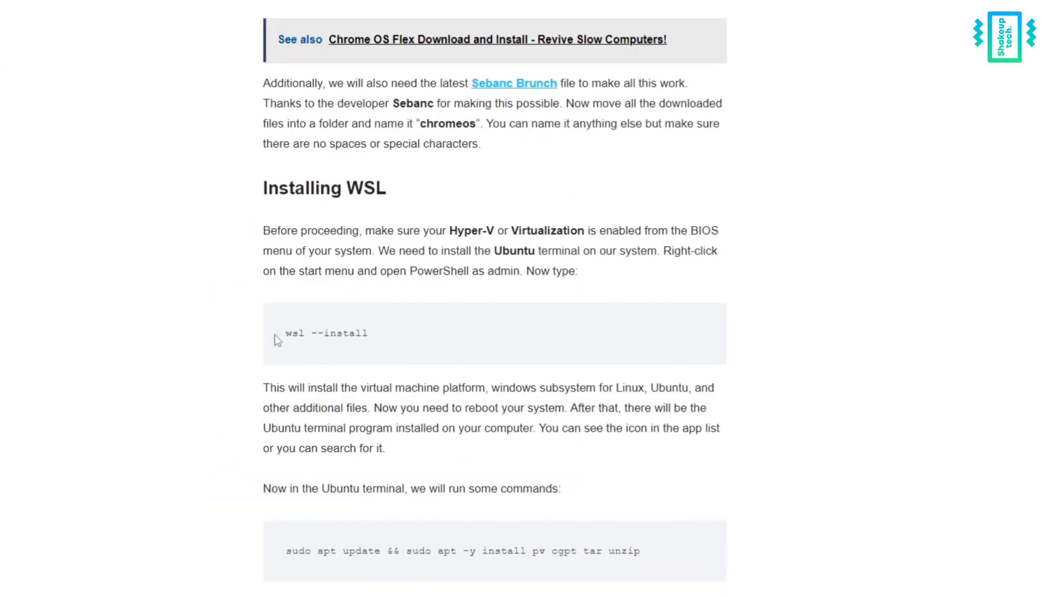
{"action": "left_click_drag", "start_coordinate": [282, 334], "coordinate": [370, 335]}
{"action": "right_click", "coordinate": [357, 338]}
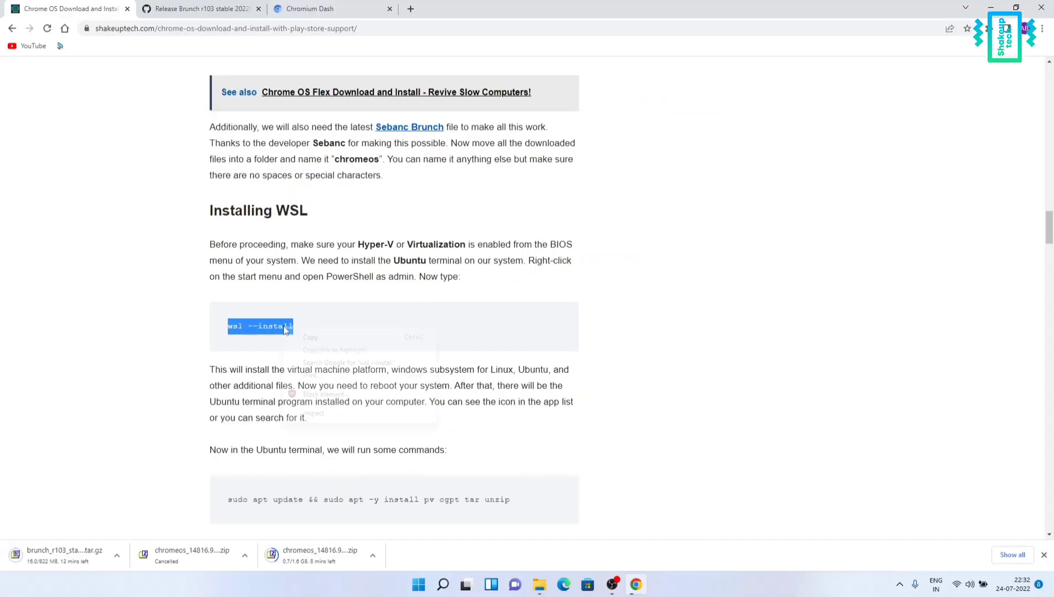
{"action": "left_click", "coordinate": [297, 336]}
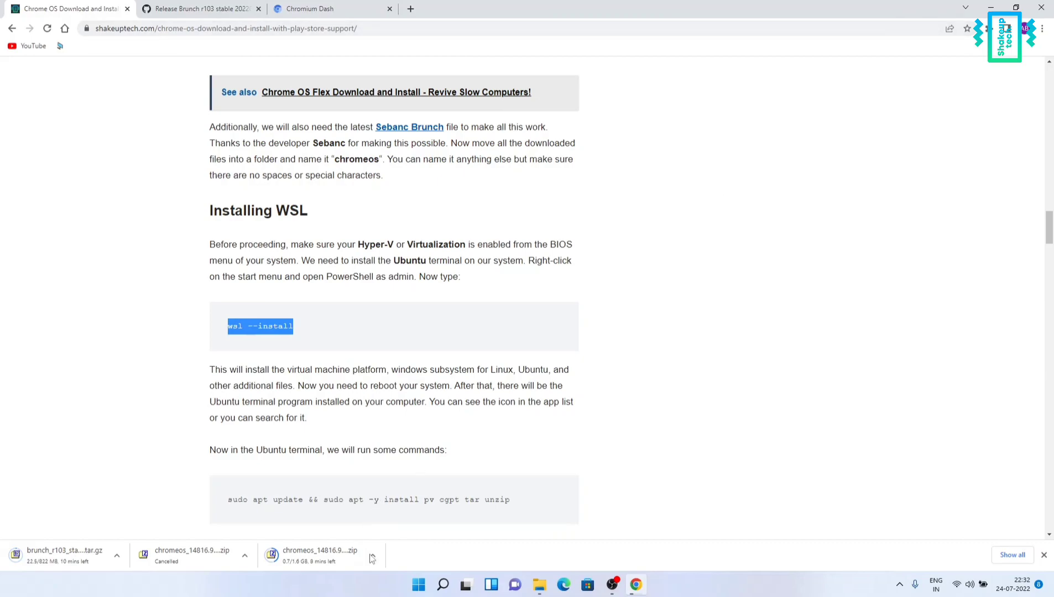
{"action": "right_click", "coordinate": [419, 587]}
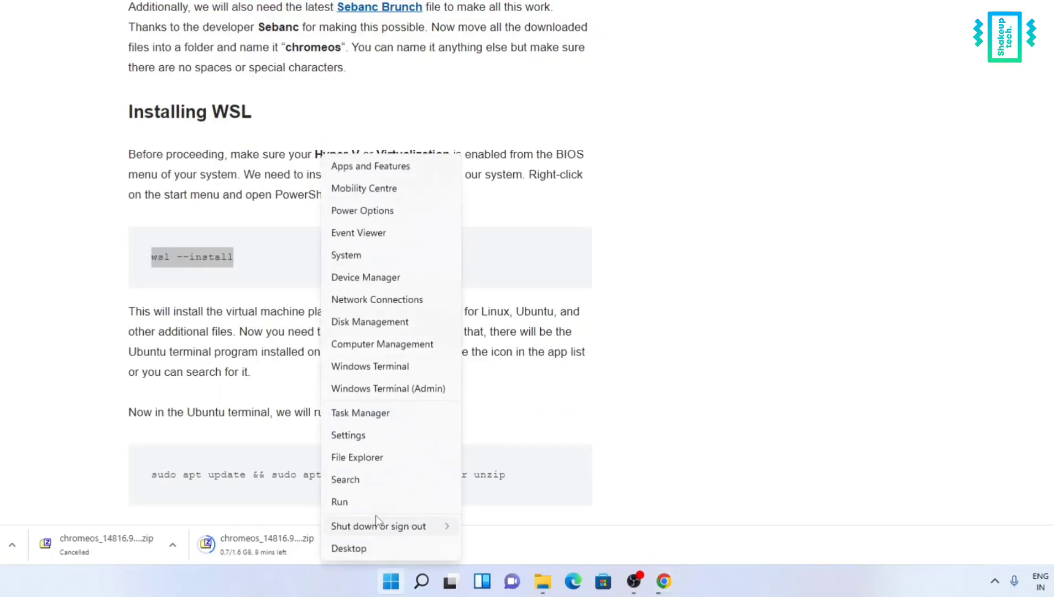
- Run 'wsl --install' in an administrator terminal to install WSL with Ubuntu, then minimize it
{"action": "left_click", "coordinate": [392, 389]}
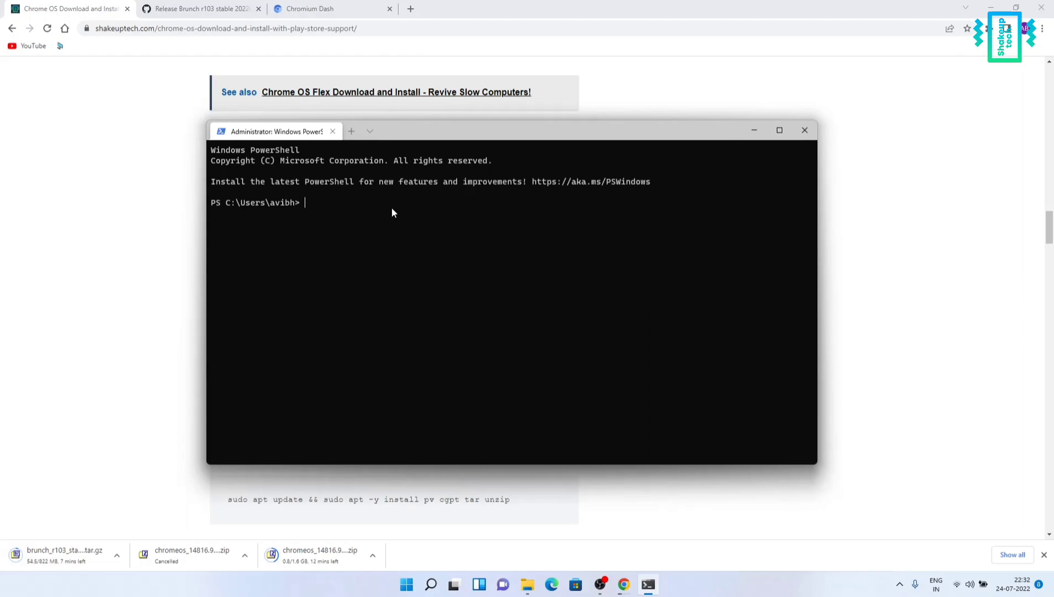
{"action": "type", "text": "wsl --install"}
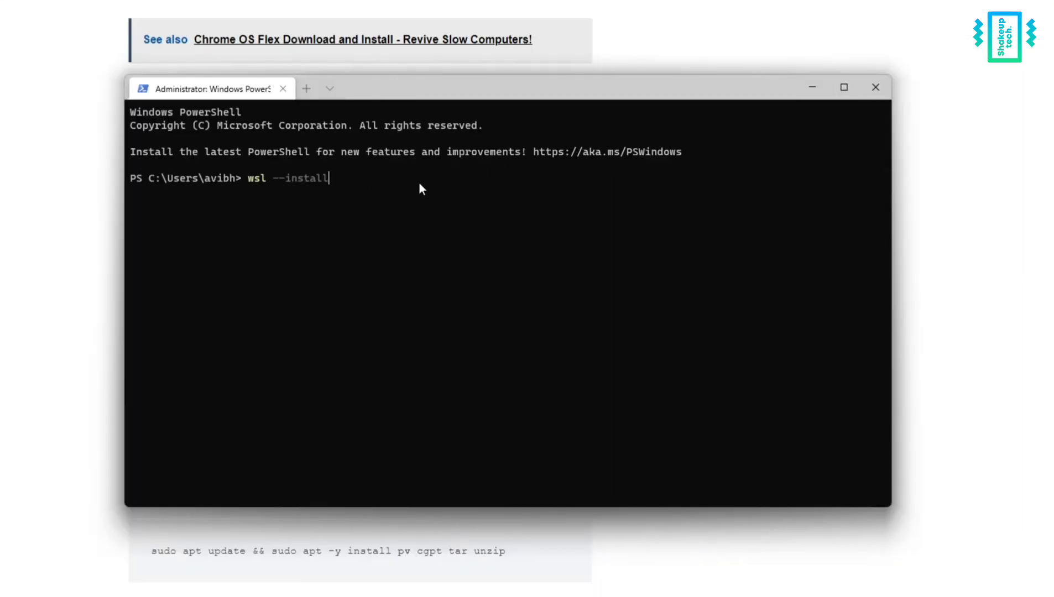
{"action": "key", "text": "Return"}
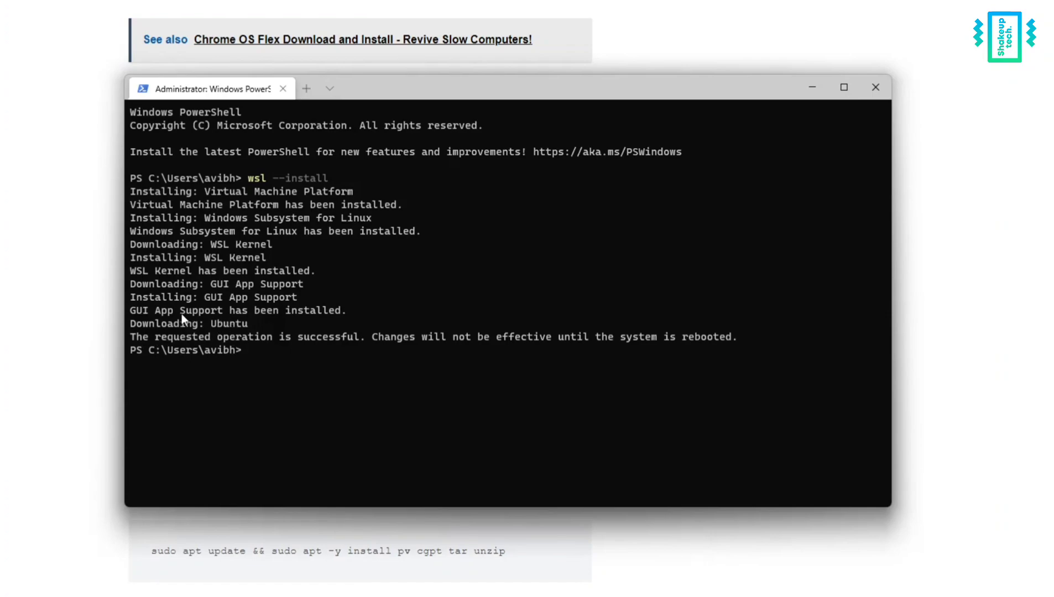
{"action": "left_click_drag", "start_coordinate": [205, 324], "coordinate": [255, 324]}
{"action": "left_click", "coordinate": [268, 349]}
{"action": "left_click", "coordinate": [742, 336]}
{"action": "left_click", "coordinate": [812, 87]}
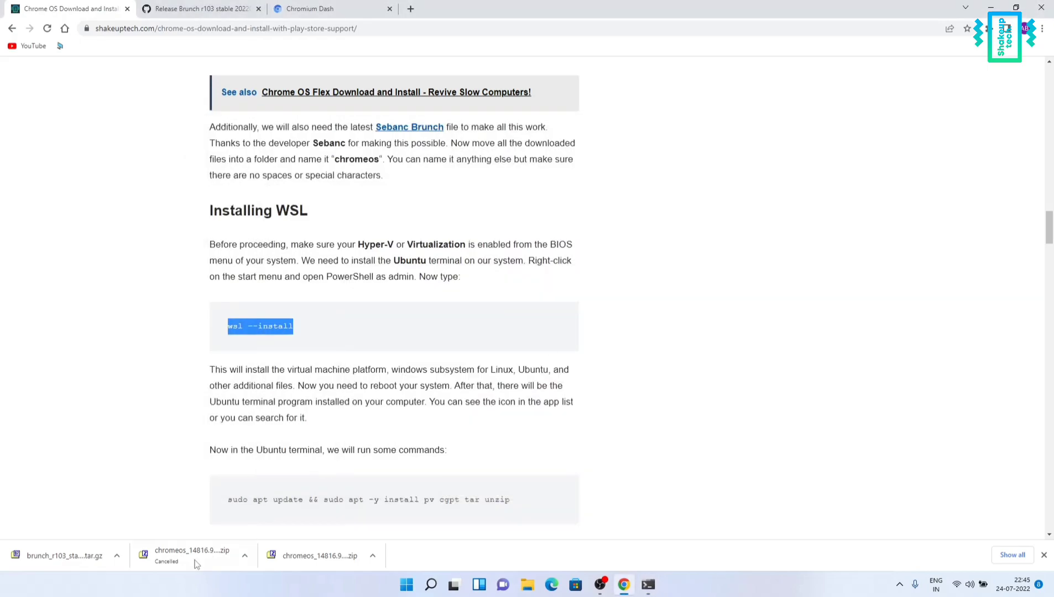
- Create a 'chromeos' folder in Downloads and move the Brunch tar and recovery zip into it
{"action": "left_click", "coordinate": [527, 586]}
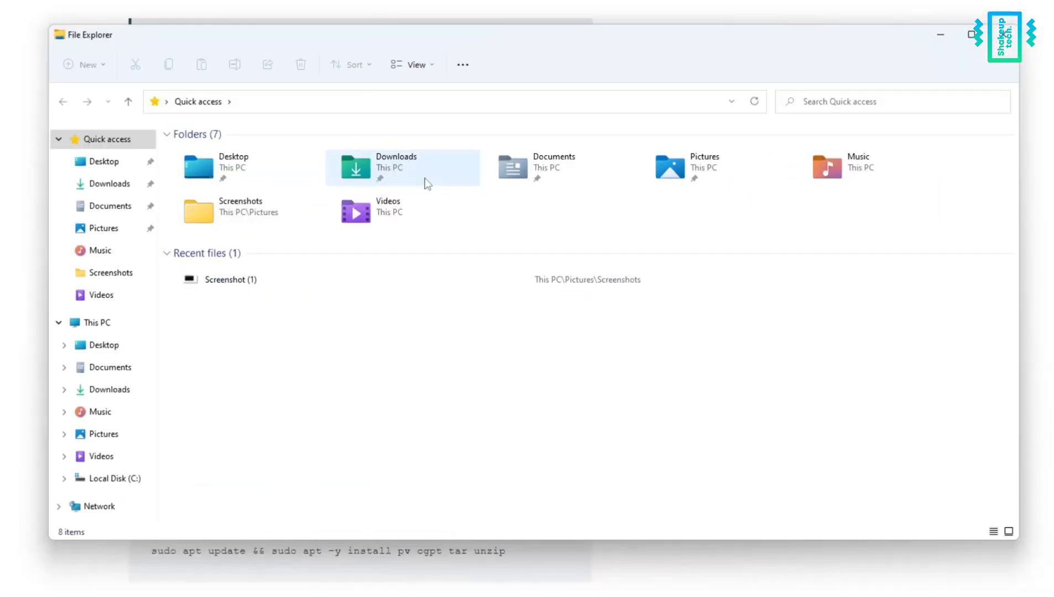
{"action": "double_click", "coordinate": [427, 184]}
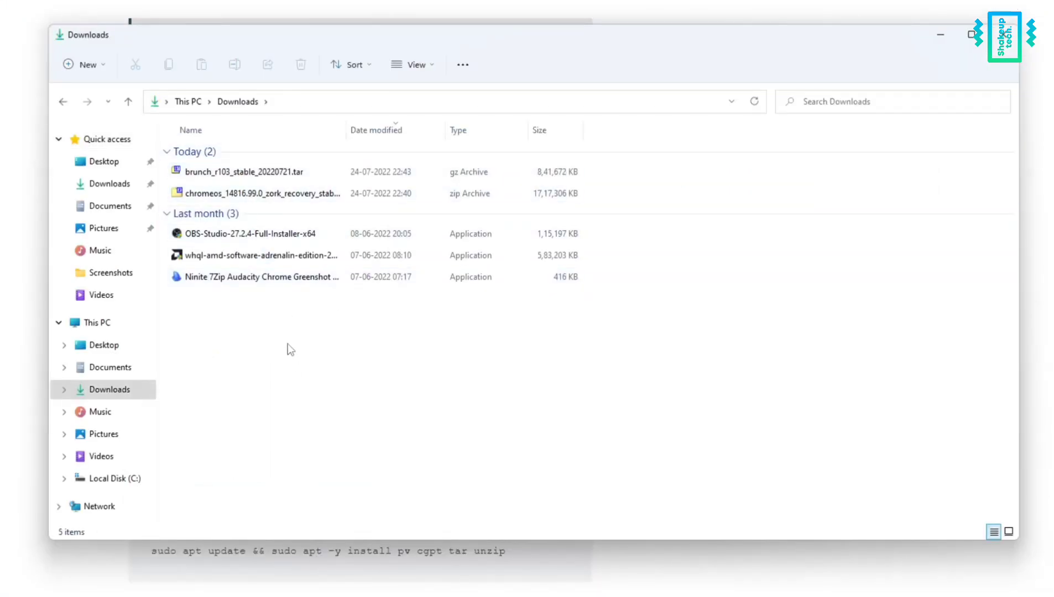
{"action": "key", "text": "ctrl+shift+n"}
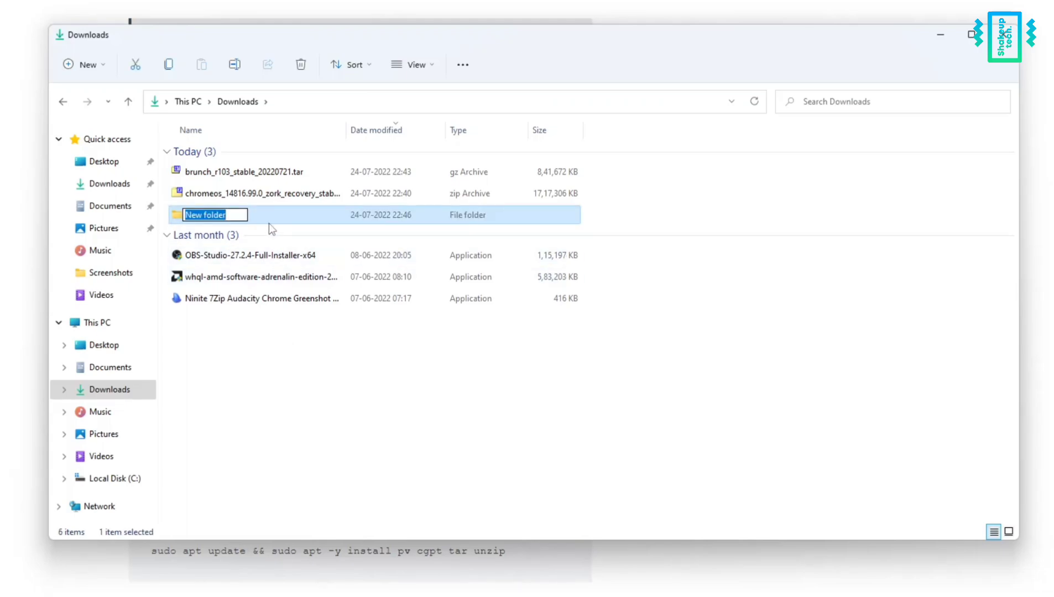
{"action": "type", "text": "chromeos"}
{"action": "key", "text": "Return"}
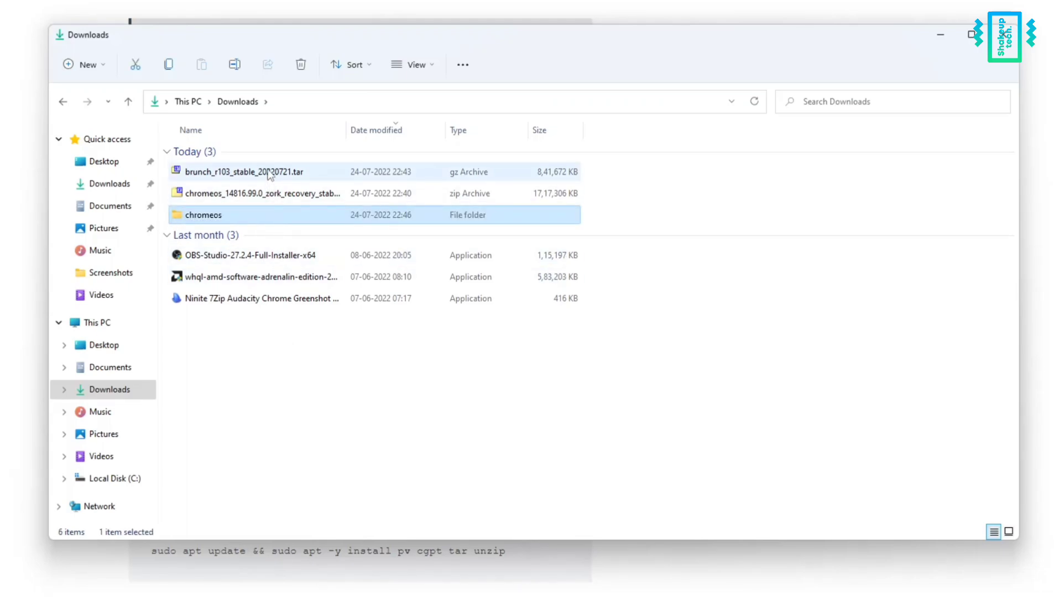
{"action": "left_click", "coordinate": [269, 174]}
{"action": "left_click", "coordinate": [263, 194], "text": "shift"}
{"action": "left_click_drag", "start_coordinate": [263, 194], "coordinate": [249, 214]}
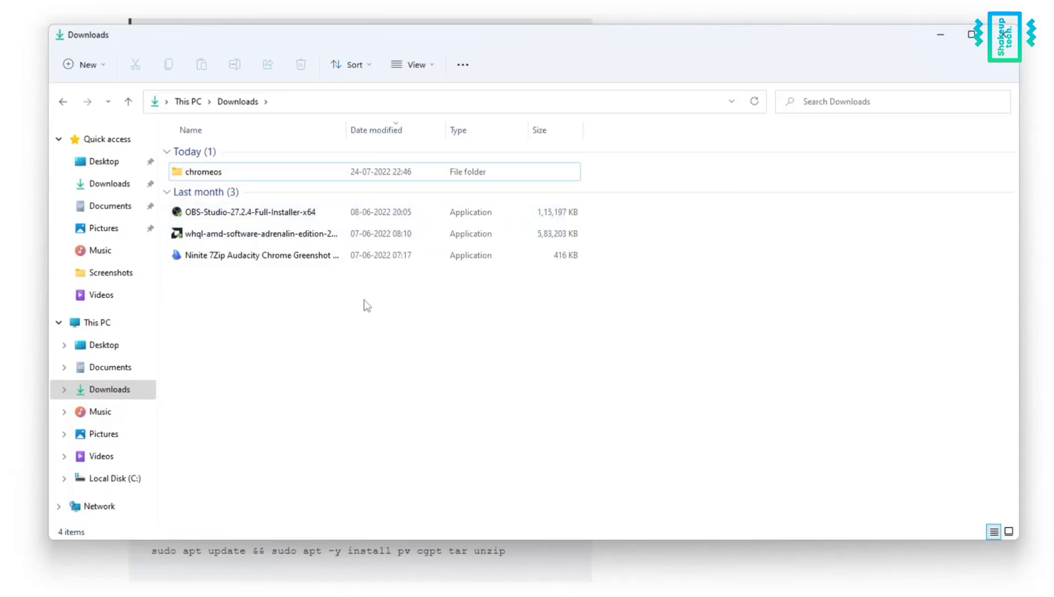
{"action": "left_click", "coordinate": [937, 33]}
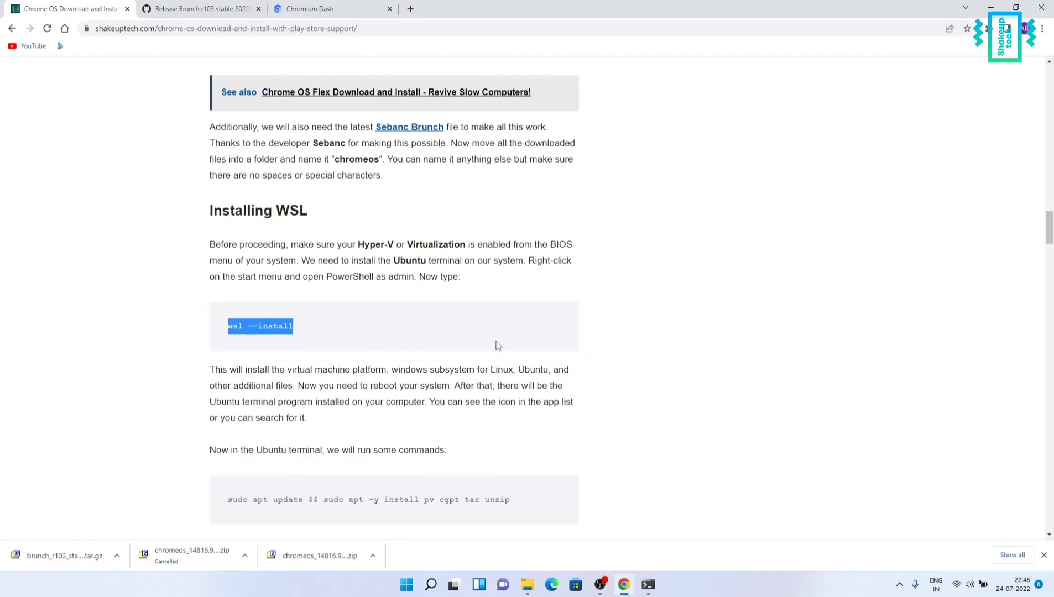
- Create the default Ubuntu UNIX user by entering a username and a password twice
{"action": "left_click", "coordinate": [480, 382]}
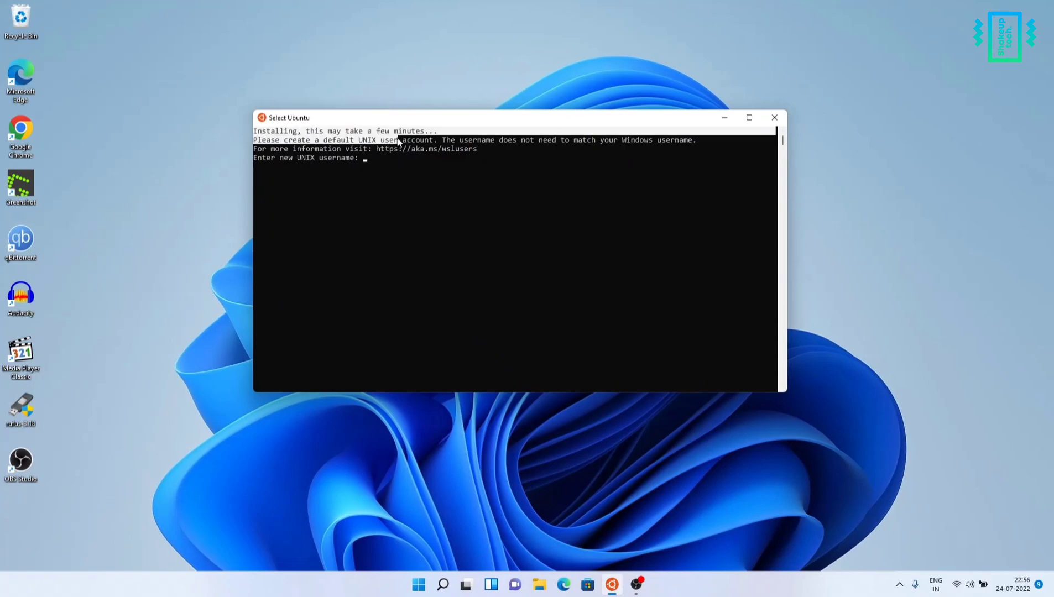
{"action": "left_click_drag", "start_coordinate": [399, 141], "coordinate": [457, 160]}
{"action": "left_click", "coordinate": [457, 159]}
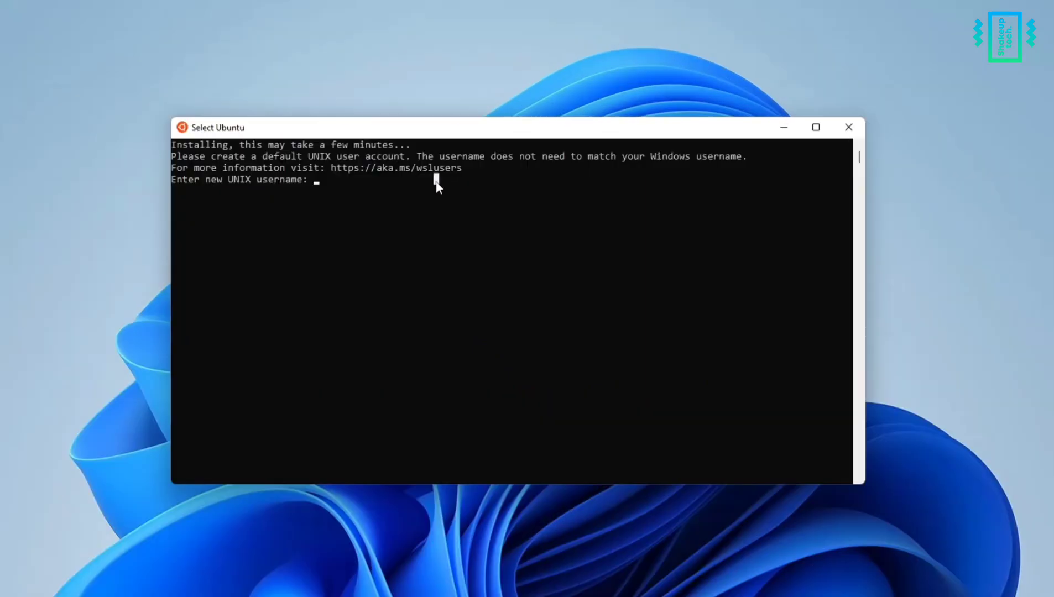
{"action": "left_click", "coordinate": [376, 182]}
{"action": "type", "text": "shakeuptech"}
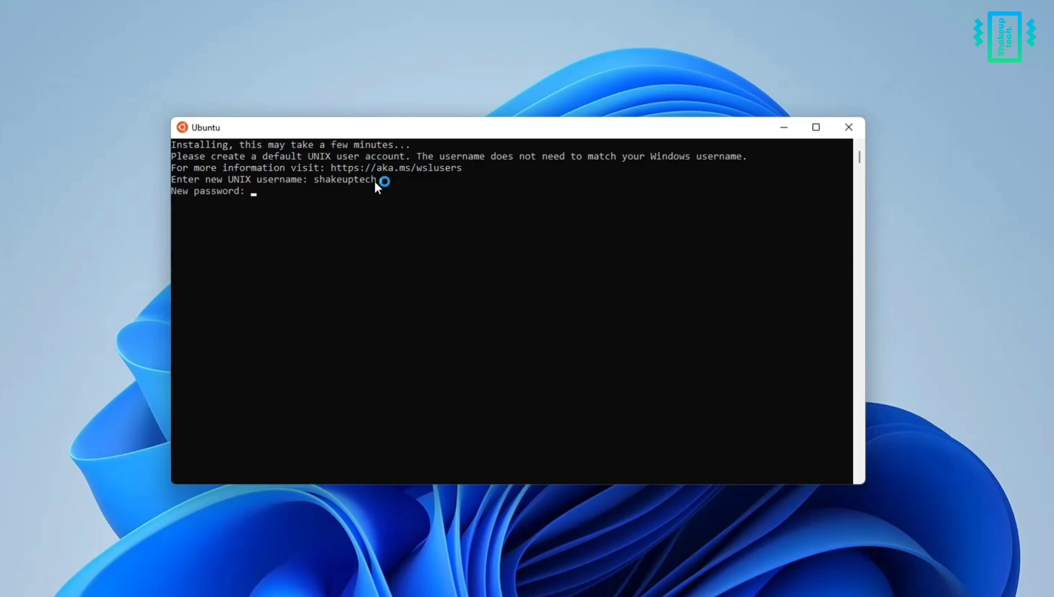
{"action": "key", "text": "Return"}
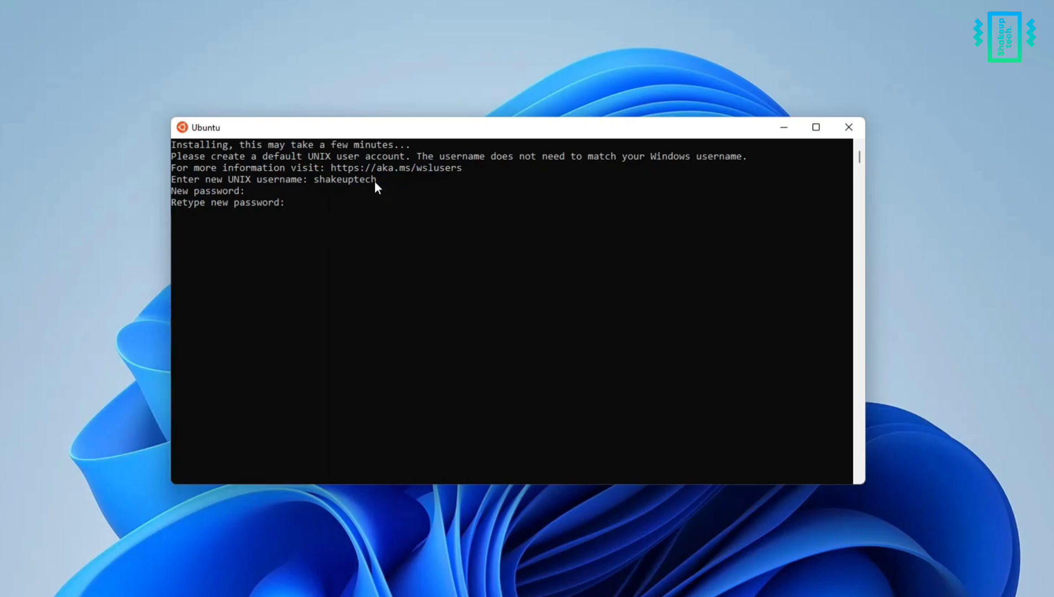
{"action": "key", "text": "Return"}
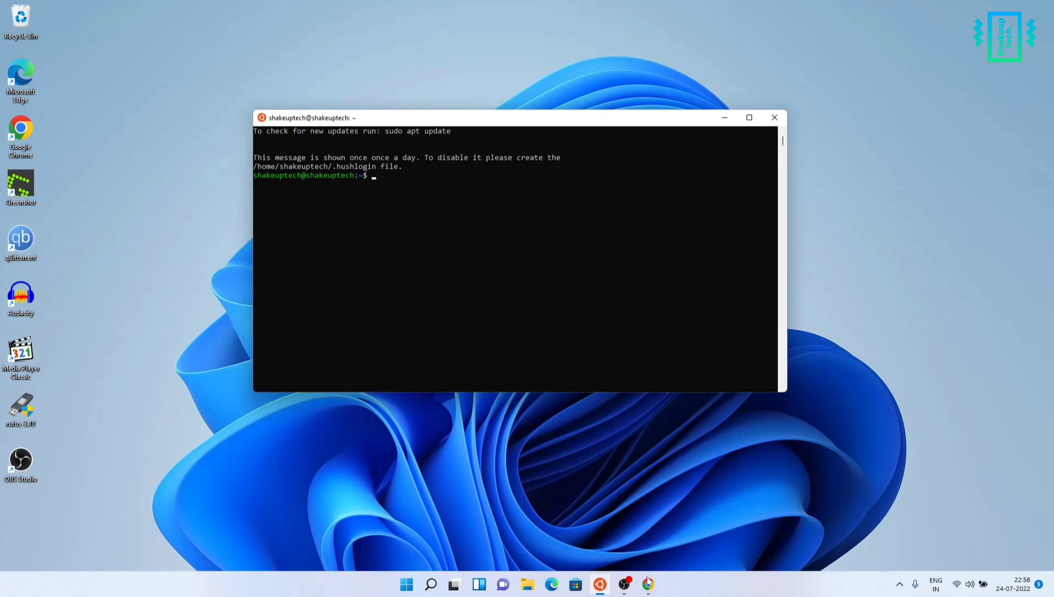
- Back in the Chrome article, select the apt update and install command
{"action": "left_click", "coordinate": [649, 585]}
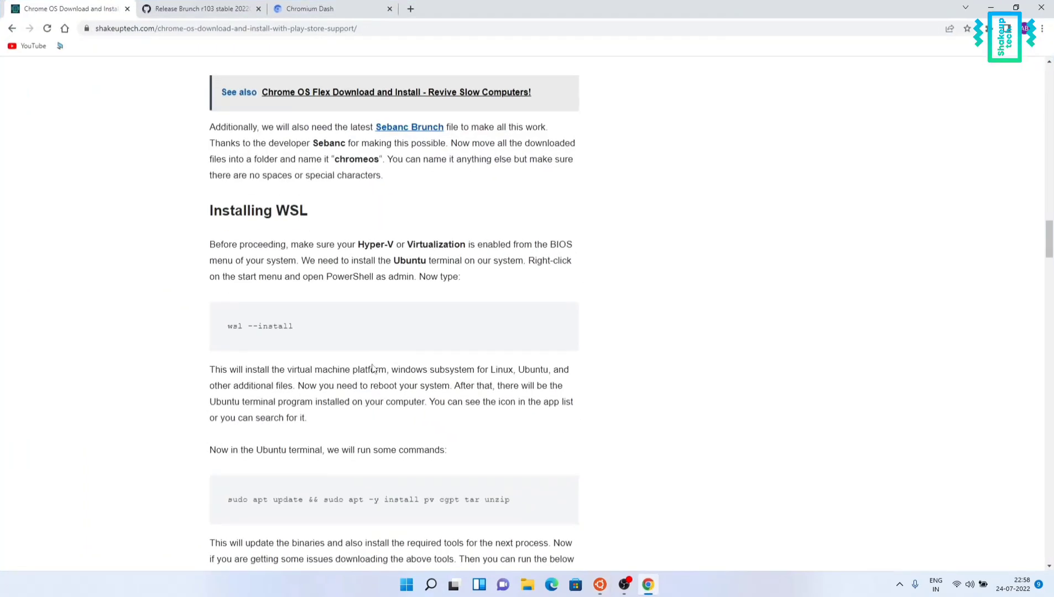
{"action": "scroll", "coordinate": [350, 369], "scroll_direction": "down", "scroll_amount": 4}
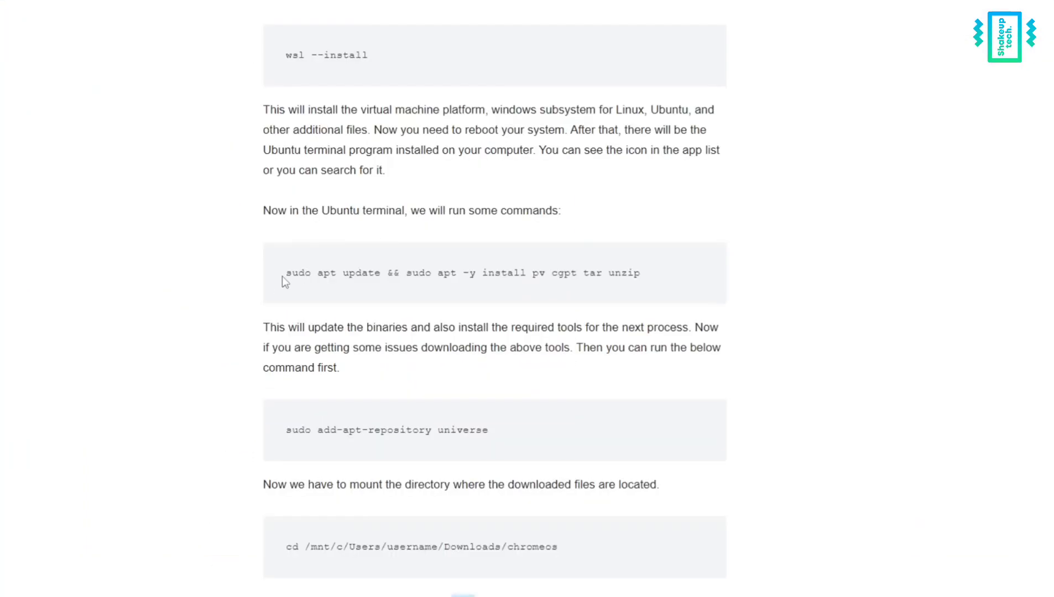
{"action": "left_click_drag", "start_coordinate": [282, 276], "coordinate": [655, 286]}
{"action": "key", "text": "ctrl+c"}
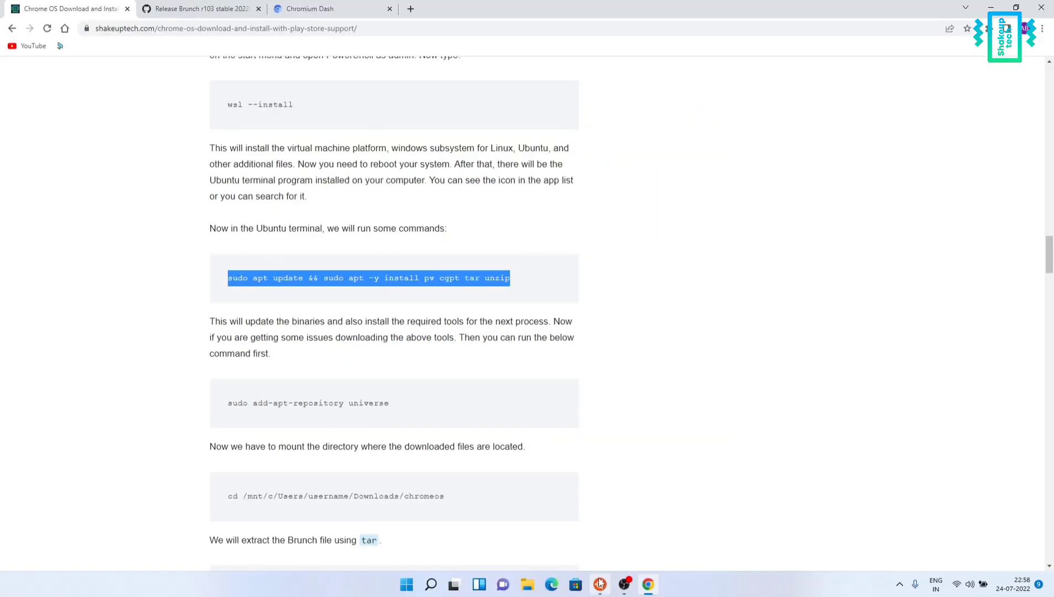
- Paste and run the apt update and install of pv, cgpt, tar and unzip, entering the sudo password
{"action": "left_click", "coordinate": [600, 583]}
{"action": "right_click", "coordinate": [486, 221]}
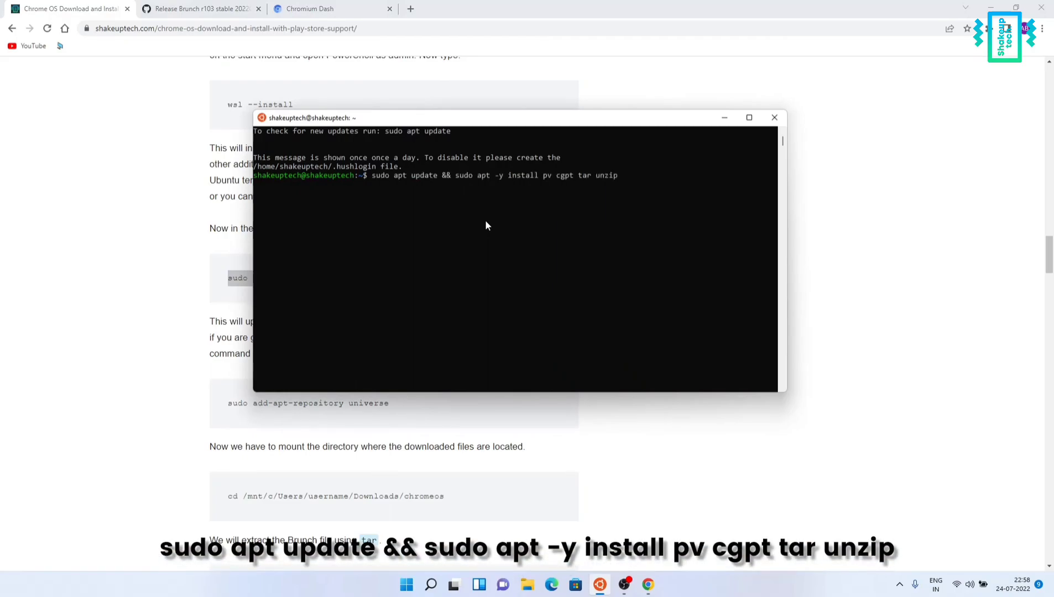
{"action": "key", "text": "Return"}
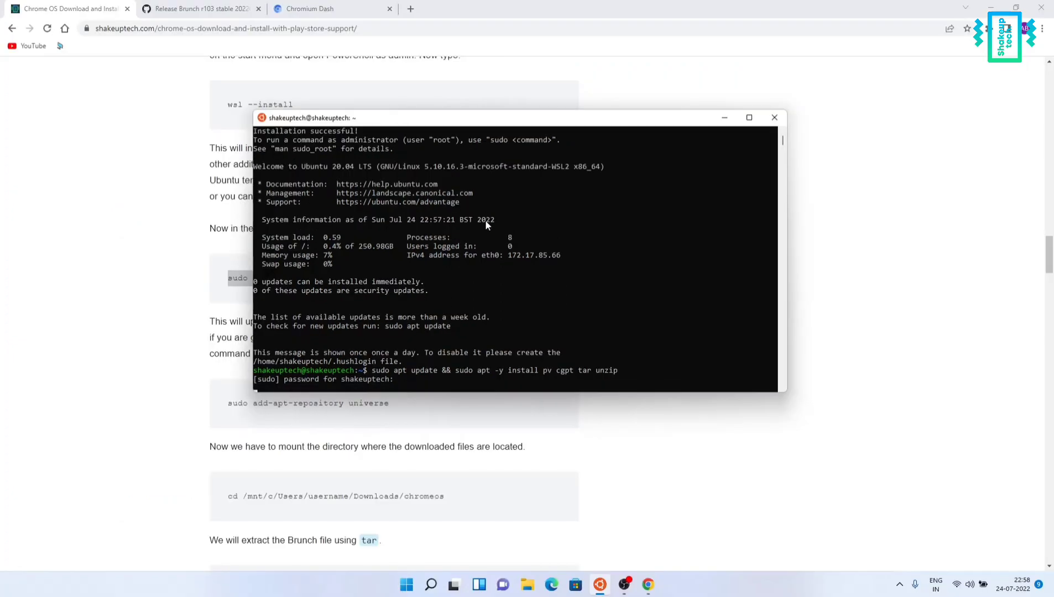
{"action": "key", "text": "Return"}
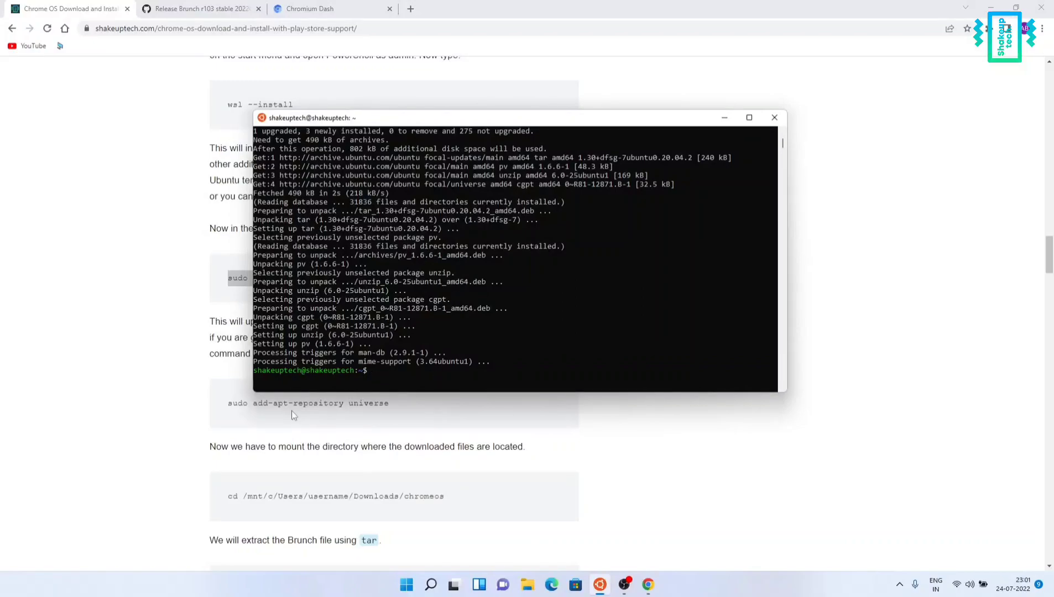
- Review the add-apt-repository universe and apt update commands in the guide
{"action": "left_click", "coordinate": [223, 372]}
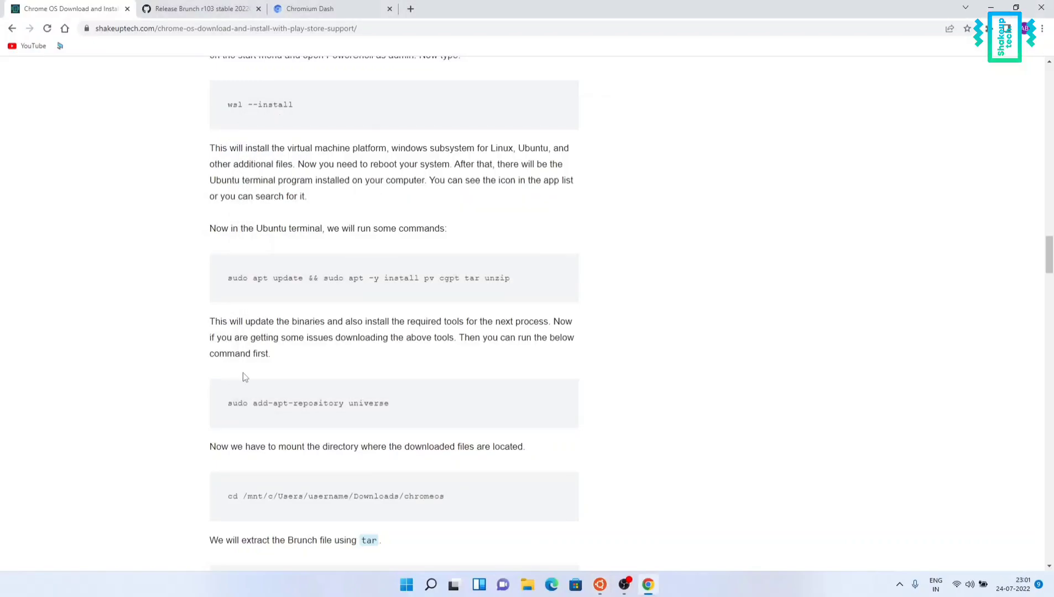
{"action": "left_click_drag", "start_coordinate": [228, 403], "coordinate": [391, 402]}
{"action": "left_click", "coordinate": [407, 384]}
{"action": "left_click_drag", "start_coordinate": [226, 279], "coordinate": [542, 304]}
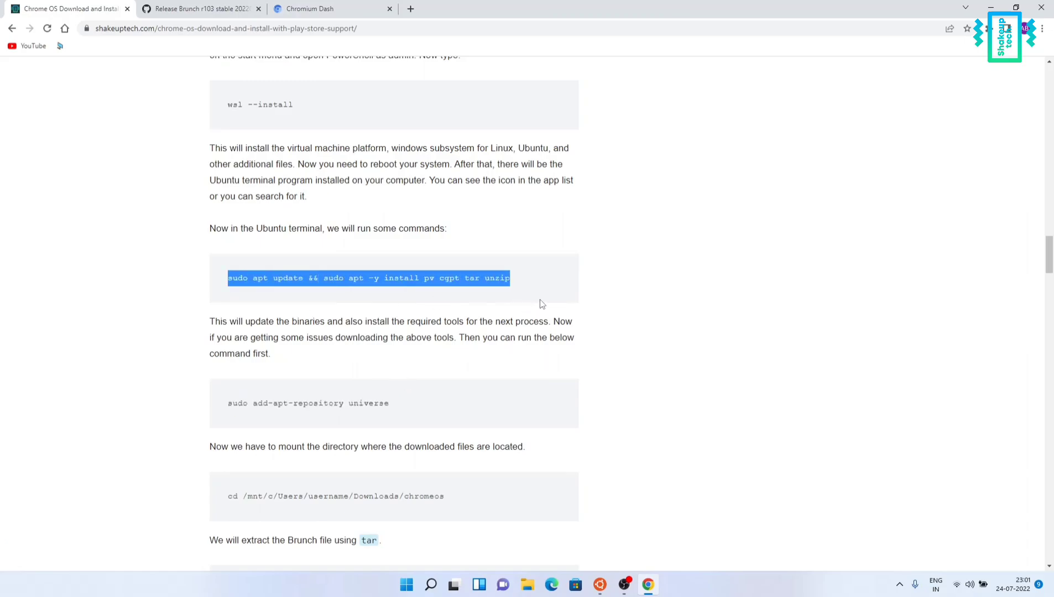
{"action": "left_click", "coordinate": [516, 360]}
- Copy the 'cd /mnt/c/Users/username/Downloads/chromeos' command and bring up File Explorer
{"action": "scroll", "coordinate": [517, 360], "scroll_direction": "down", "scroll_amount": 1}
{"action": "scroll", "coordinate": [517, 360], "scroll_direction": "down", "scroll_amount": 4}
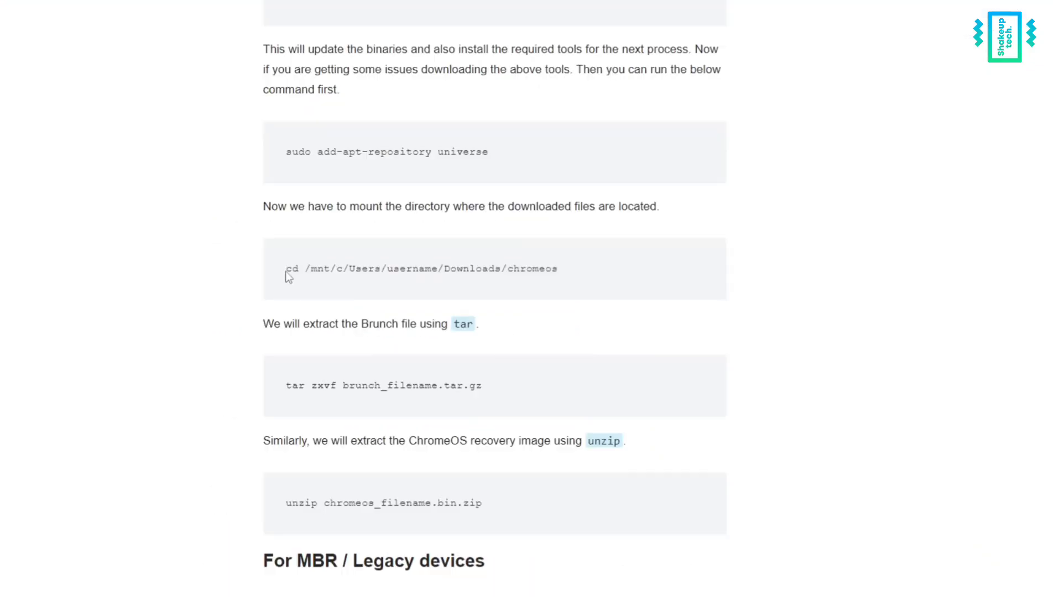
{"action": "left_click_drag", "start_coordinate": [228, 275], "coordinate": [462, 287]}
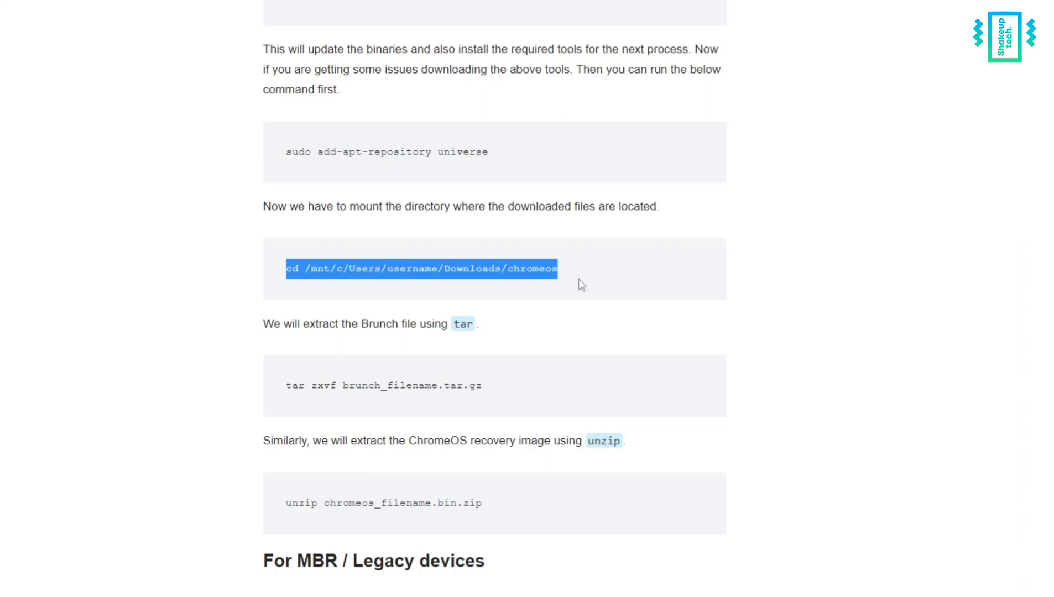
{"action": "left_click", "coordinate": [578, 278]}
{"action": "right_click", "coordinate": [530, 275]}
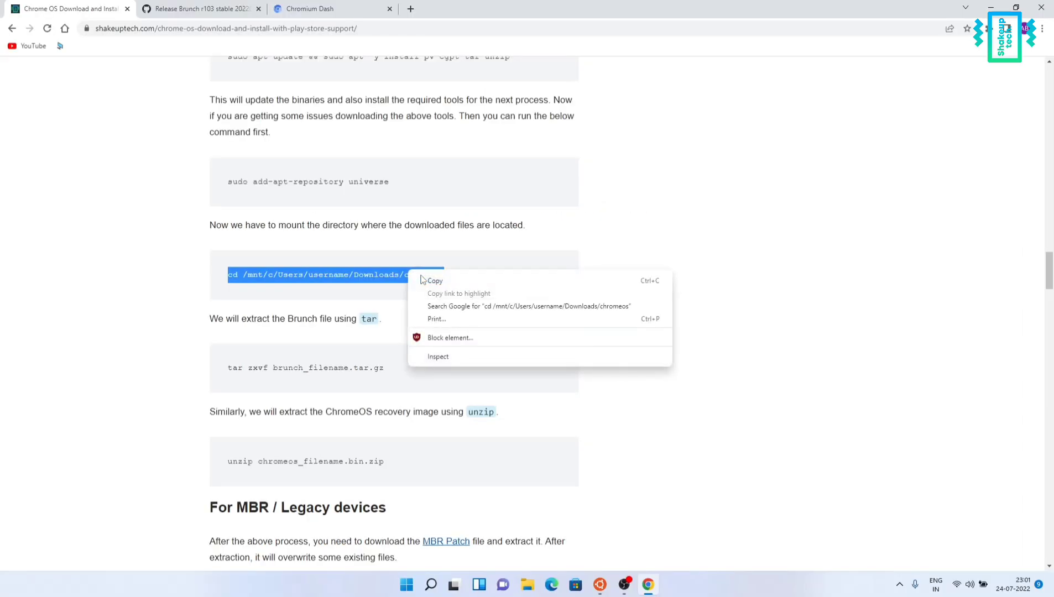
{"action": "left_click", "coordinate": [423, 280]}
{"action": "left_click", "coordinate": [526, 585]}
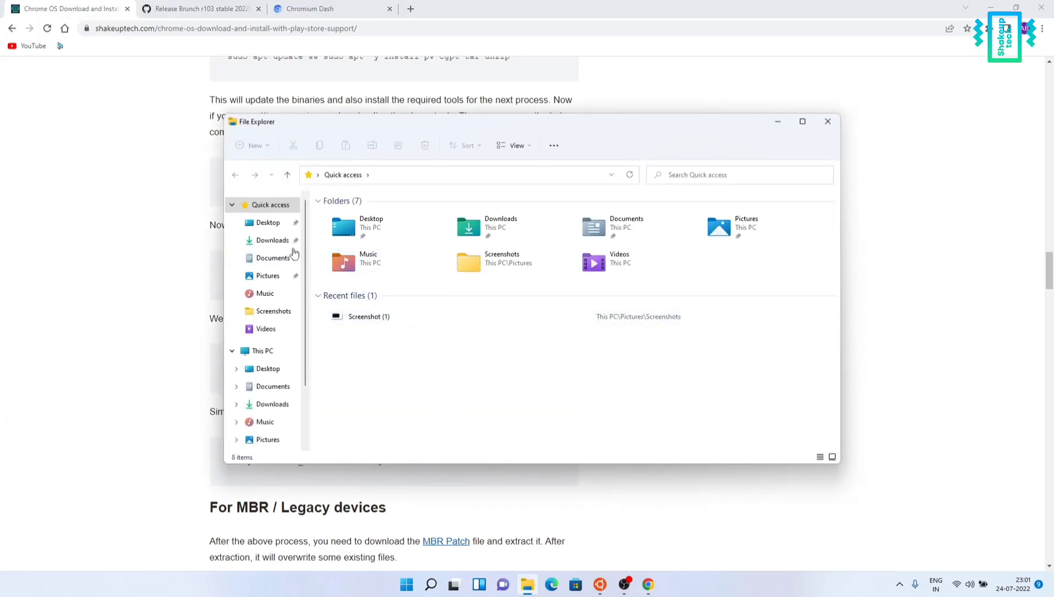
- Open Downloads > chromeos in File Explorer and view its full folder path in the address bar
{"action": "left_click", "coordinate": [279, 241]}
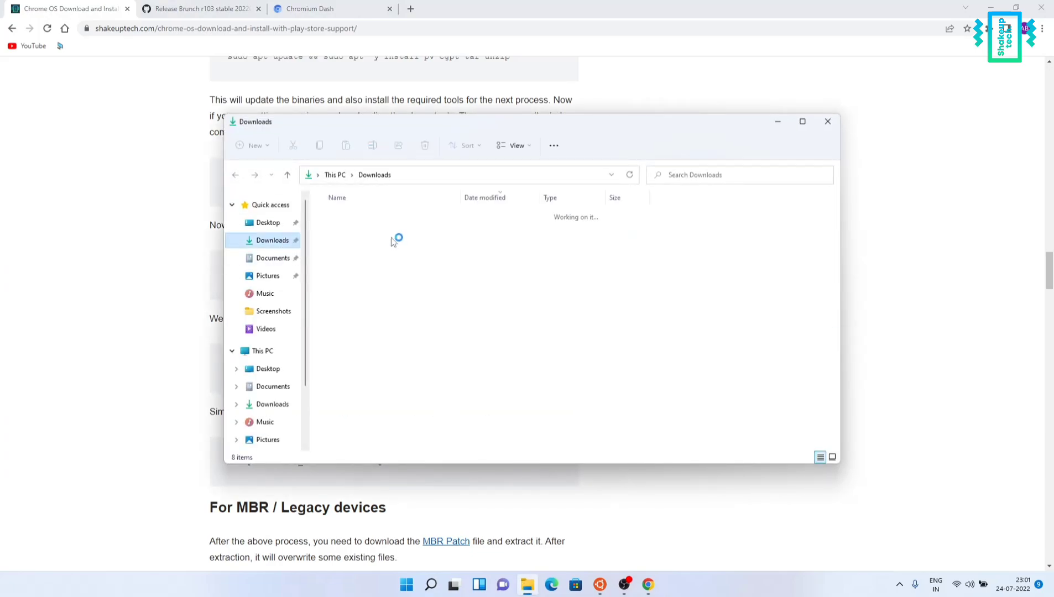
{"action": "left_click", "coordinate": [357, 231]}
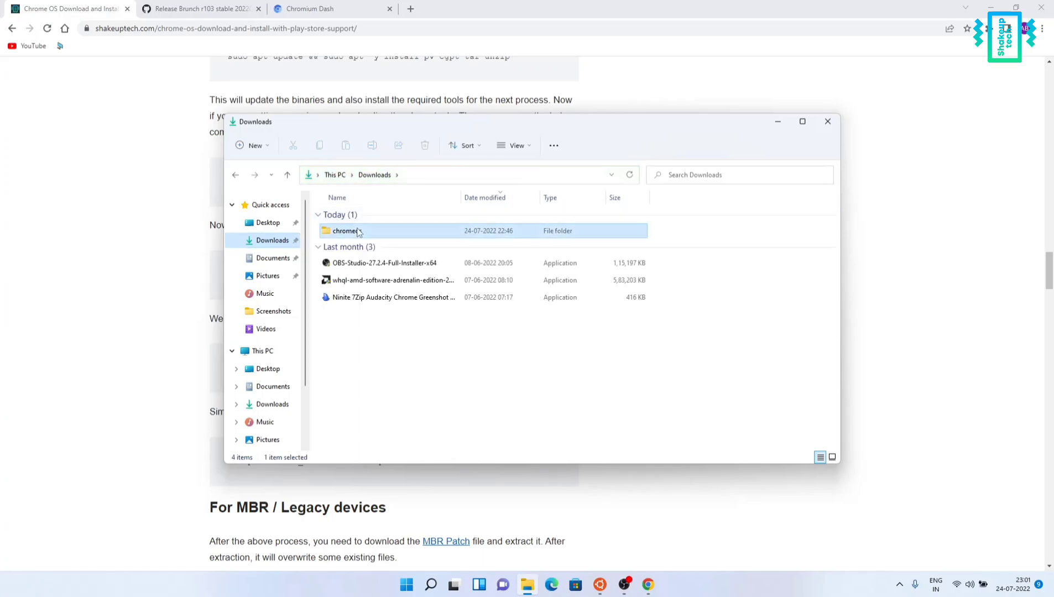
{"action": "double_click", "coordinate": [357, 231]}
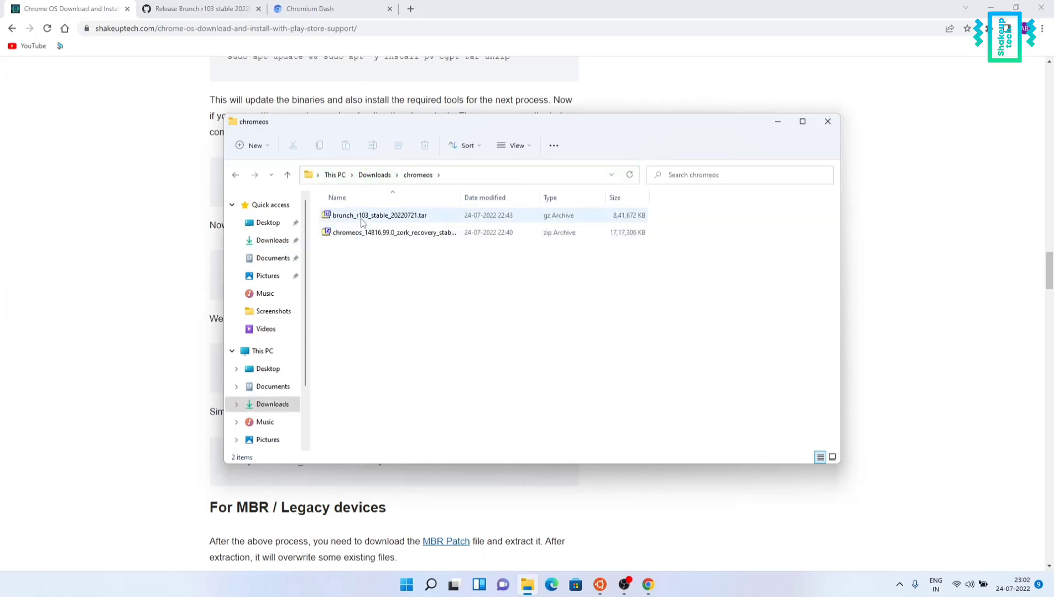
{"action": "left_click", "coordinate": [429, 178]}
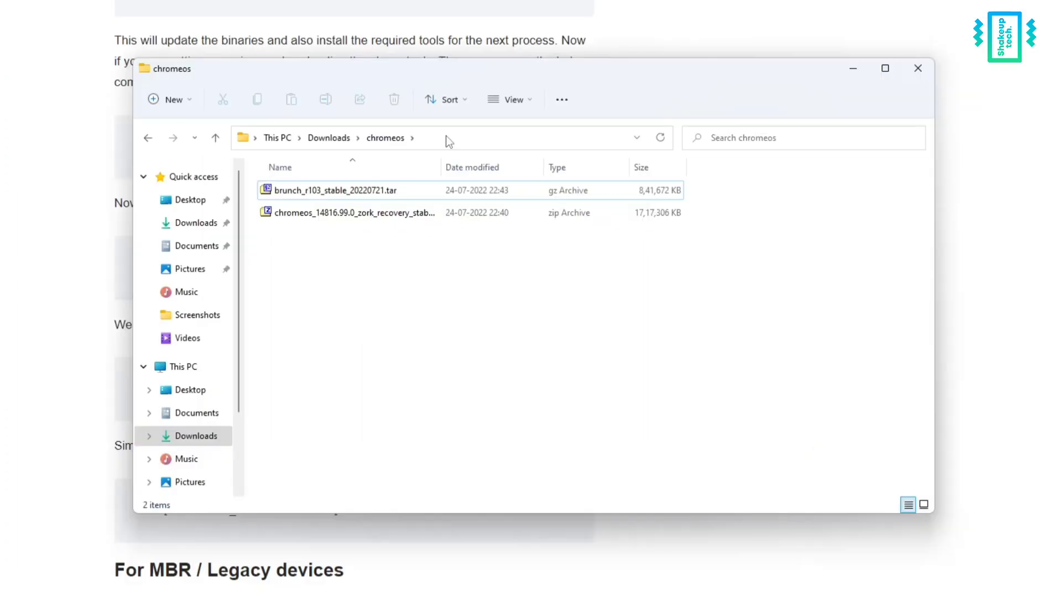
{"action": "left_click", "coordinate": [466, 177]}
{"action": "left_click", "coordinate": [448, 142]}
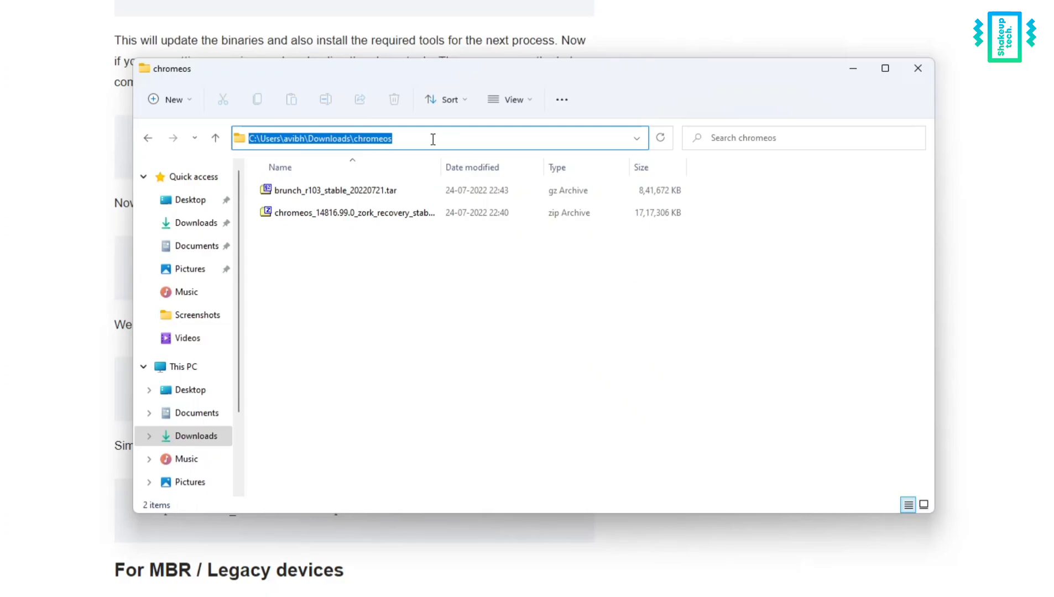
{"action": "left_click", "coordinate": [285, 140]}
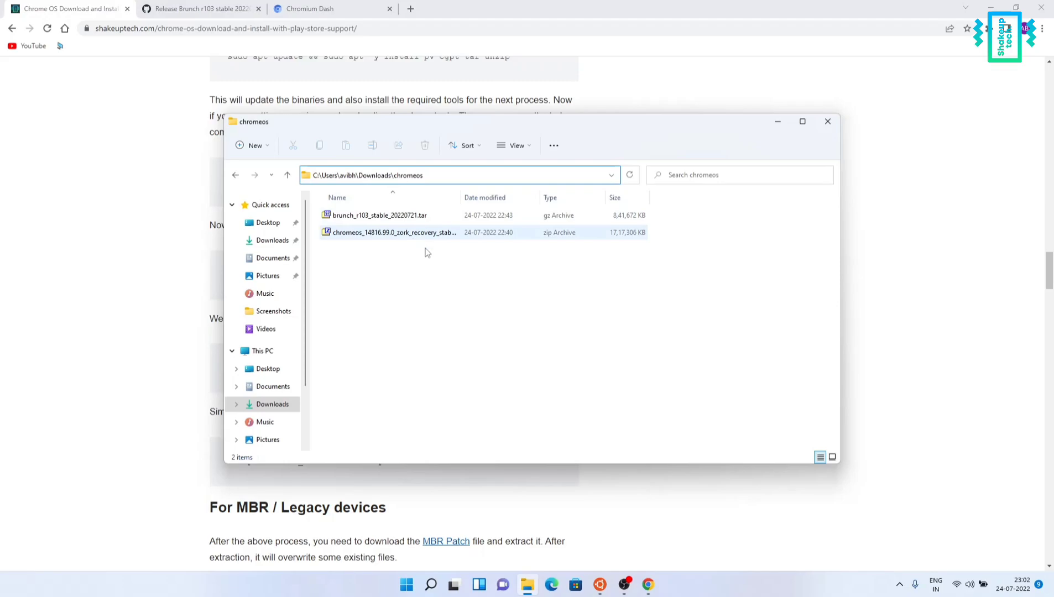
{"action": "left_click", "coordinate": [501, 283]}
- Paste and run the cd command to Downloads/chromeos, replacing the placeholder with the real Windows username
{"action": "left_click", "coordinate": [777, 122]}
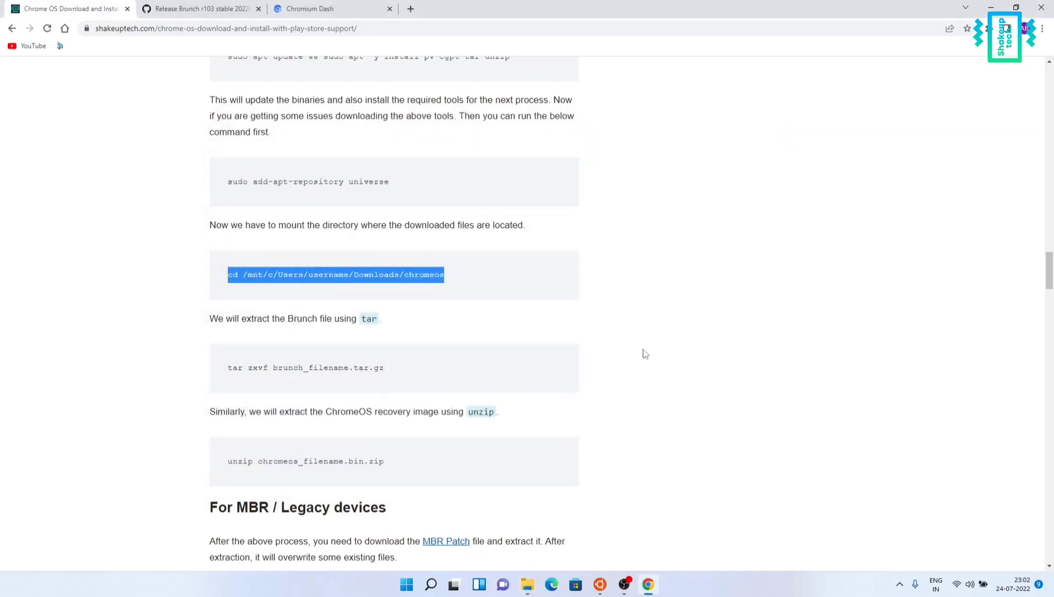
{"action": "left_click", "coordinate": [601, 585]}
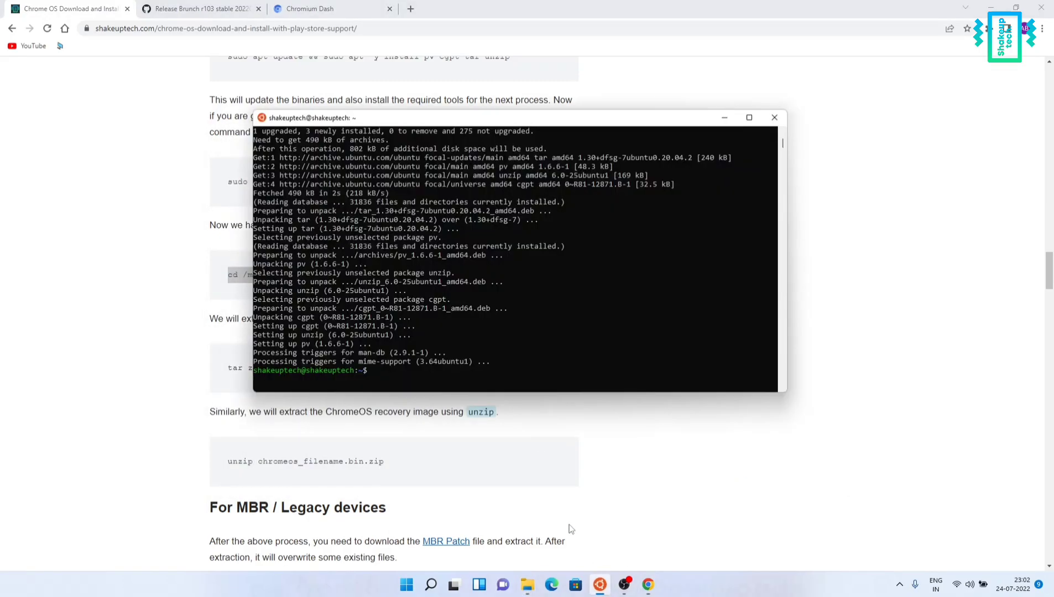
{"action": "right_click", "coordinate": [509, 365]}
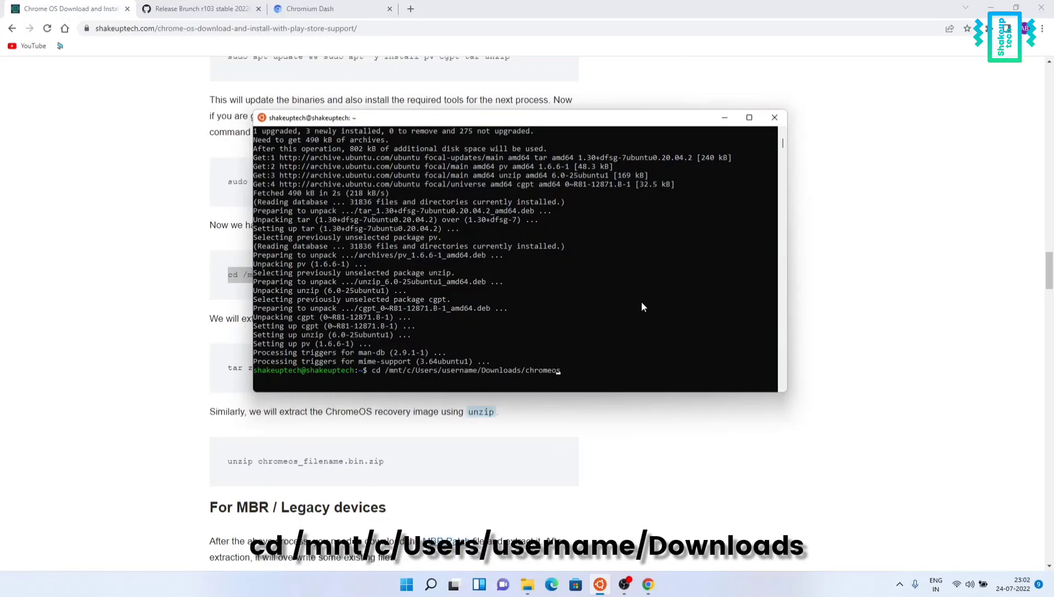
{"action": "key", "text": "Left"}
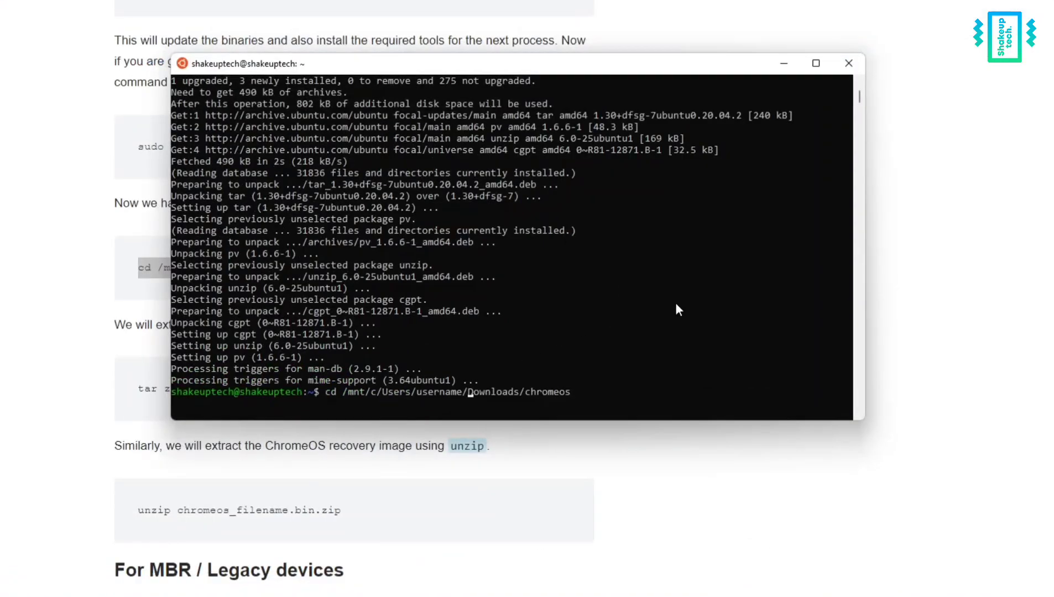
{"action": "key", "text": "Left"}
{"action": "key", "text": "Left"}
{"action": "key", "text": "Left"}
{"action": "key", "text": "Left"}
{"action": "key", "text": "Left"}
{"action": "key", "text": "Left"}
{"action": "key", "text": "Left"}
{"action": "key", "text": "Left"}
{"action": "key", "text": "Left"}
{"action": "key", "text": "Left"}
{"action": "key", "text": "Left"}
{"action": "key", "text": "Left"}
{"action": "key", "text": "Left"}
{"action": "key", "text": "Left"}
{"action": "key", "text": "Left"}
{"action": "key", "text": "Left"}
{"action": "key", "text": "Left"}
{"action": "key", "text": "Left"}
{"action": "key", "text": "BackSpace"}
{"action": "key", "text": "BackSpace"}
{"action": "key", "text": "BackSpace"}
{"action": "key", "text": "BackSpace"}
{"action": "key", "text": "BackSpace"}
{"action": "key", "text": "BackSpace"}
{"action": "key", "text": "BackSpace"}
{"action": "key", "text": "BackSpace"}
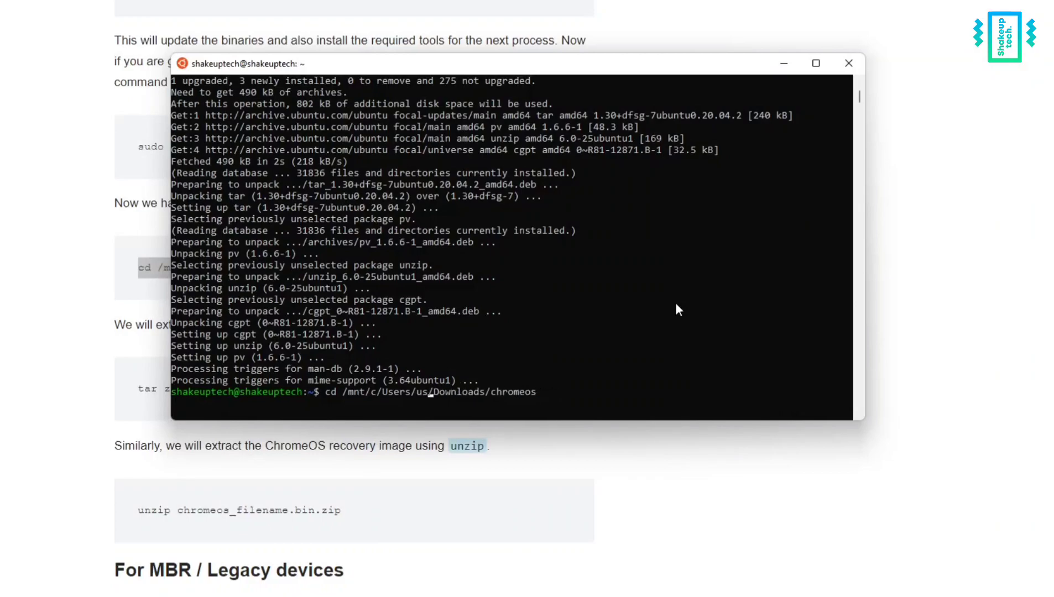
{"action": "type", "text": "avibh"}
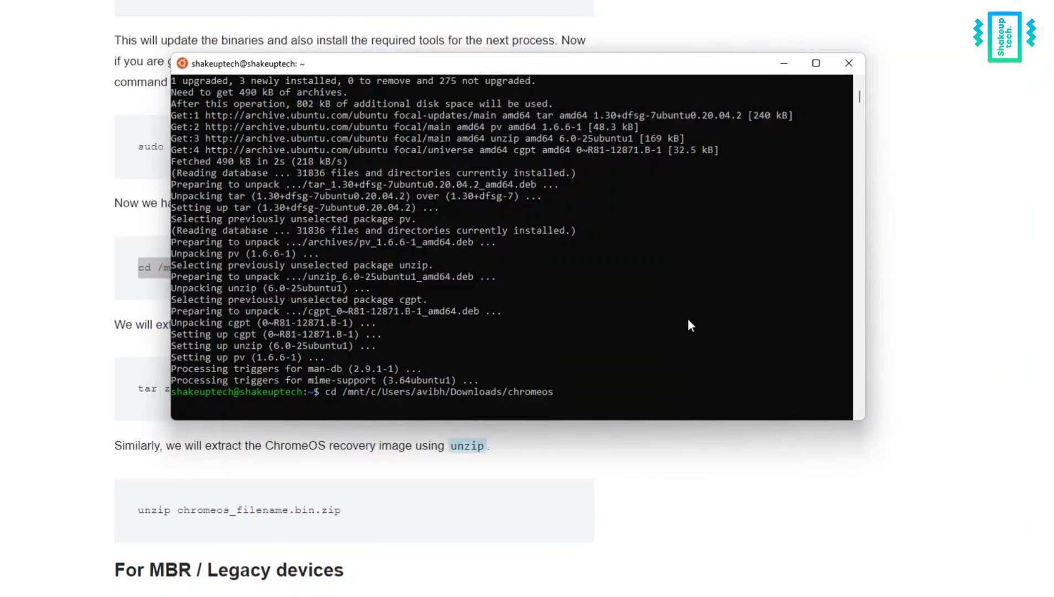
{"action": "left_click", "coordinate": [688, 323]}
{"action": "key", "text": "Escape"}
{"action": "key", "text": "Return"}
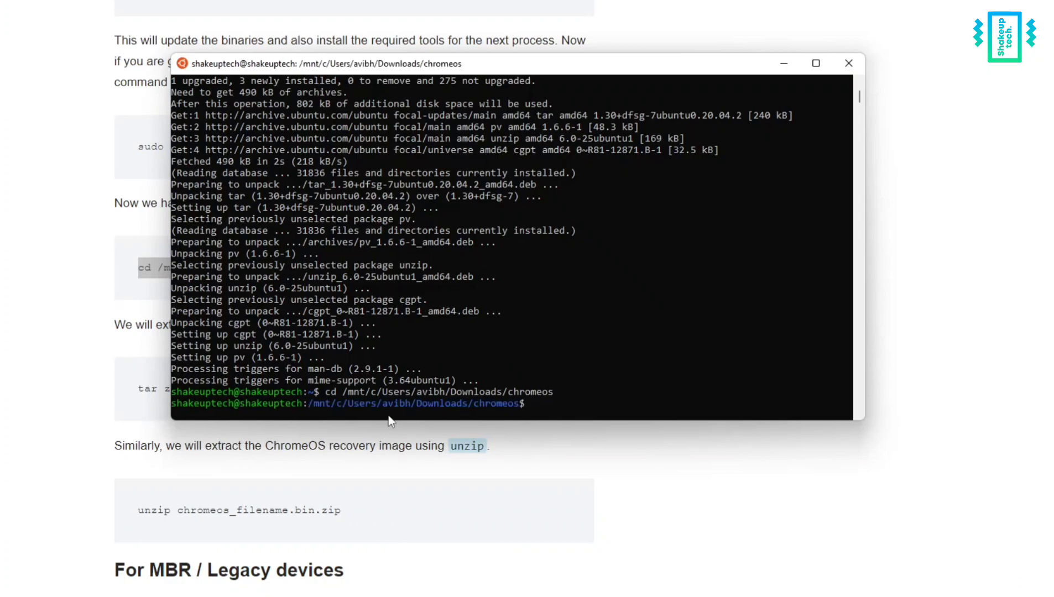
{"action": "scroll", "coordinate": [615, 375], "scroll_direction": "down", "scroll_amount": 2}
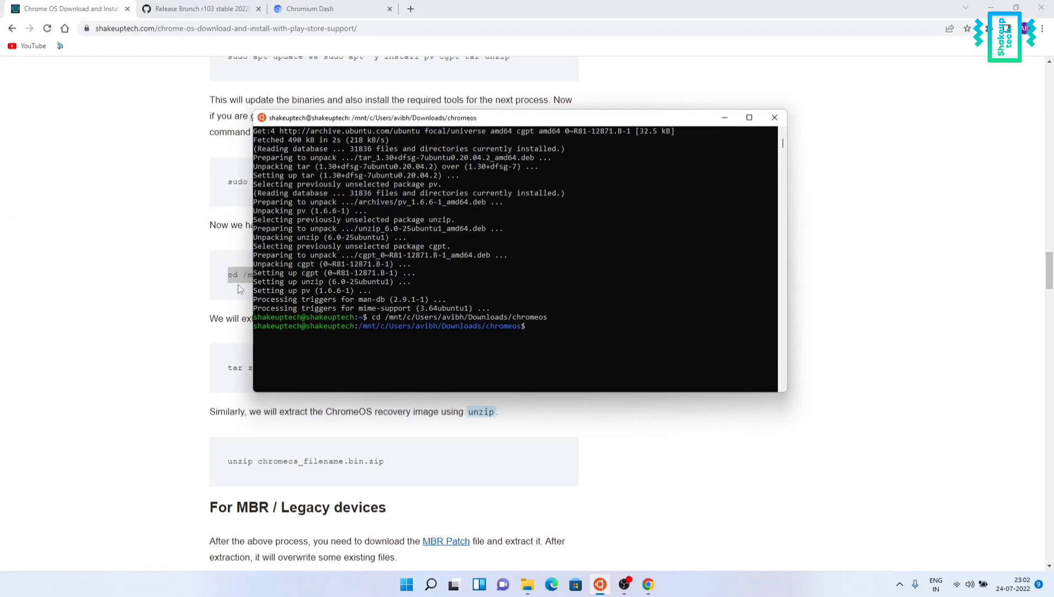
- Copy the 'tar zxvf brunch_filename.tar.gz' command from the tutorial page
{"action": "left_click", "coordinate": [211, 297]}
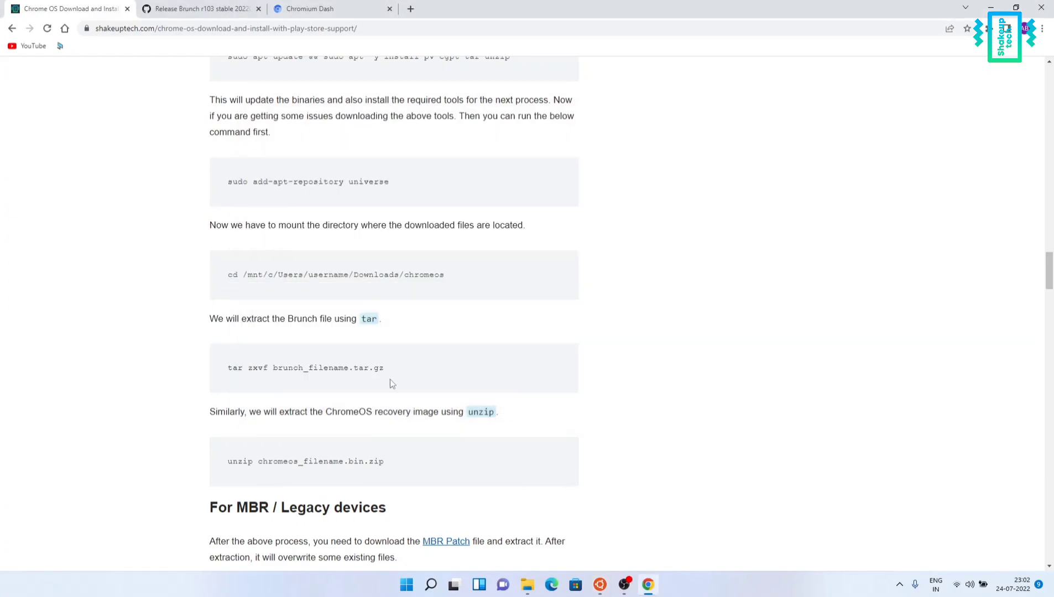
{"action": "scroll", "coordinate": [390, 379], "scroll_direction": "down", "scroll_amount": 1}
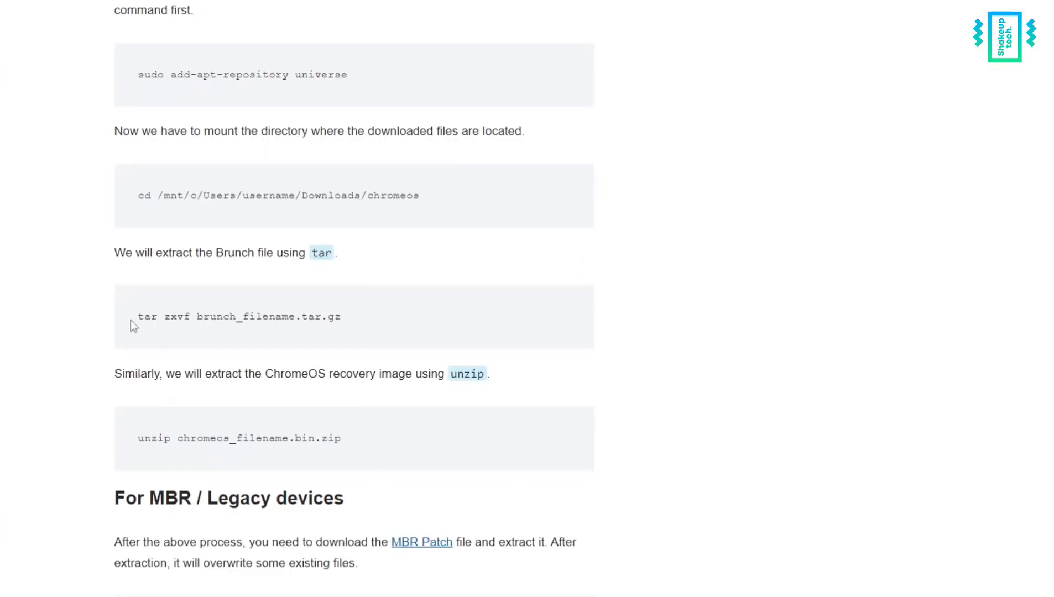
{"action": "left_click_drag", "start_coordinate": [222, 316], "coordinate": [394, 317]}
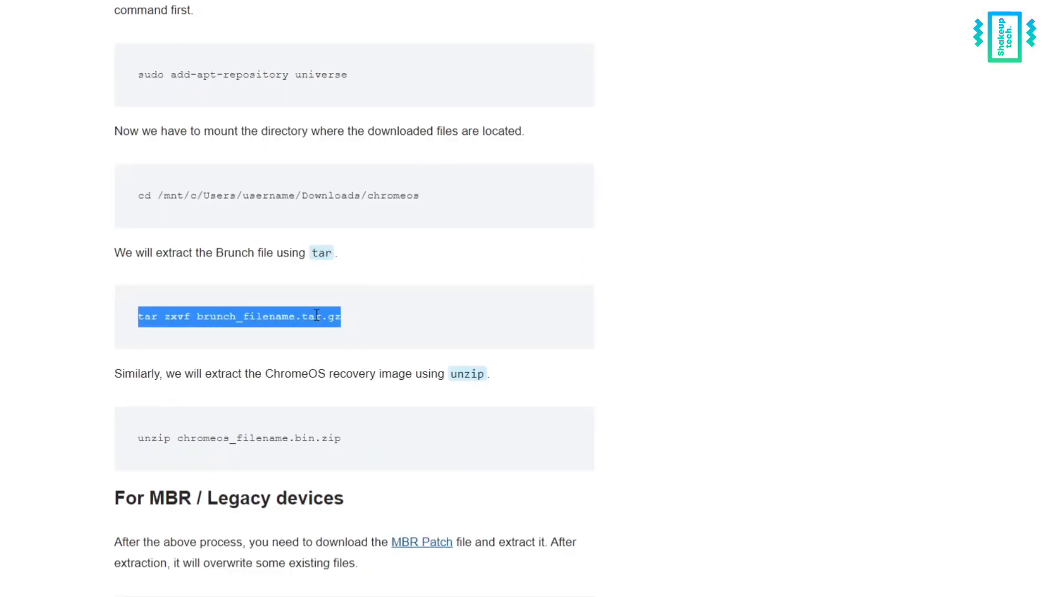
{"action": "right_click", "coordinate": [349, 322]}
{"action": "left_click", "coordinate": [373, 331]}
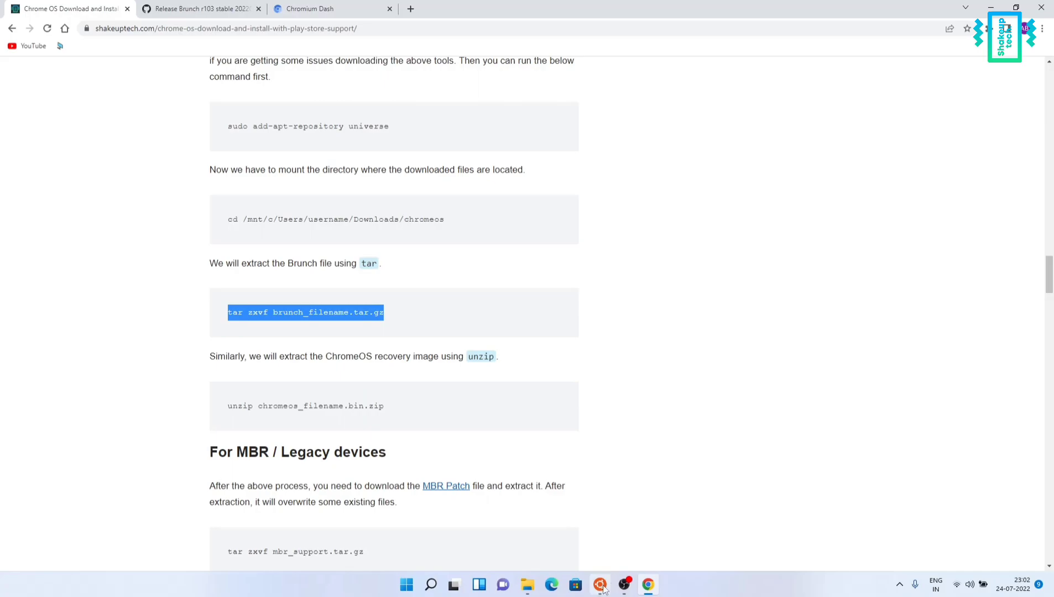
- Paste the tar command unrun at the Ubuntu prompt and bring up the chromeos folder
{"action": "left_click", "coordinate": [603, 589]}
{"action": "right_click", "coordinate": [549, 353]}
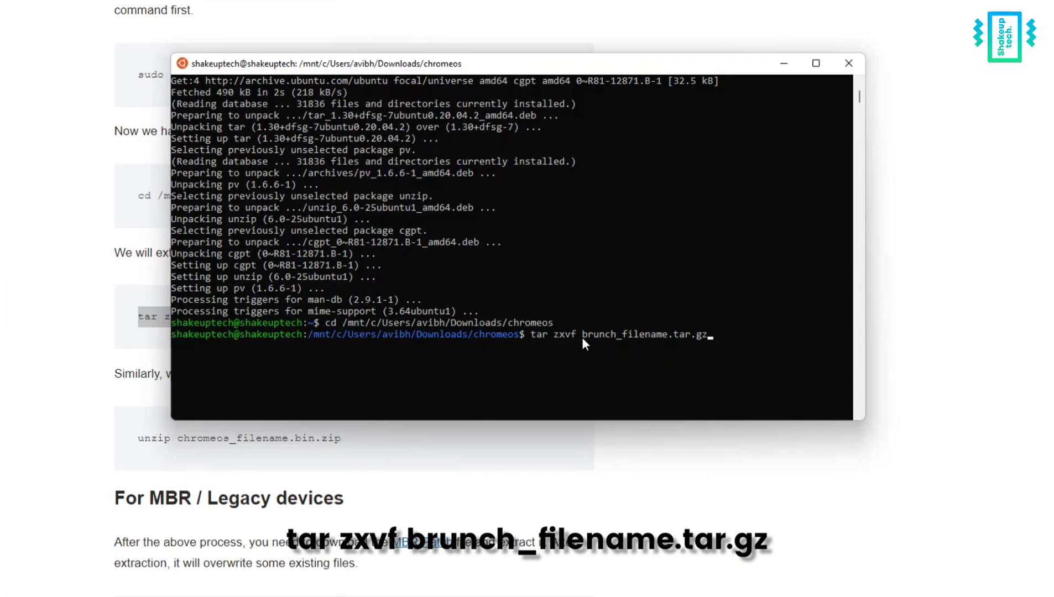
{"action": "left_click_drag", "start_coordinate": [581, 337], "coordinate": [614, 332]}
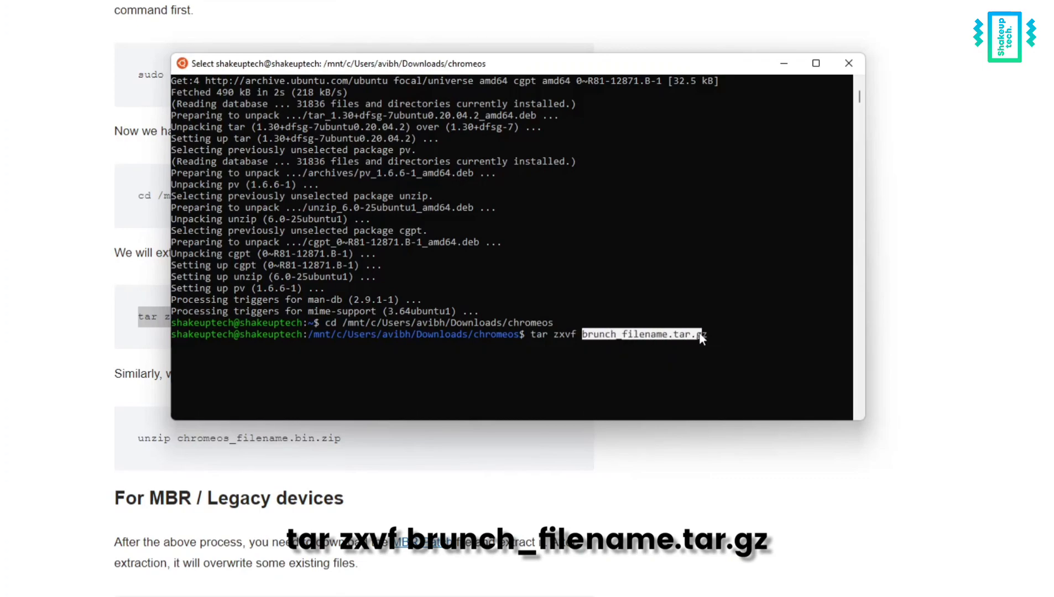
{"action": "left_click", "coordinate": [714, 349]}
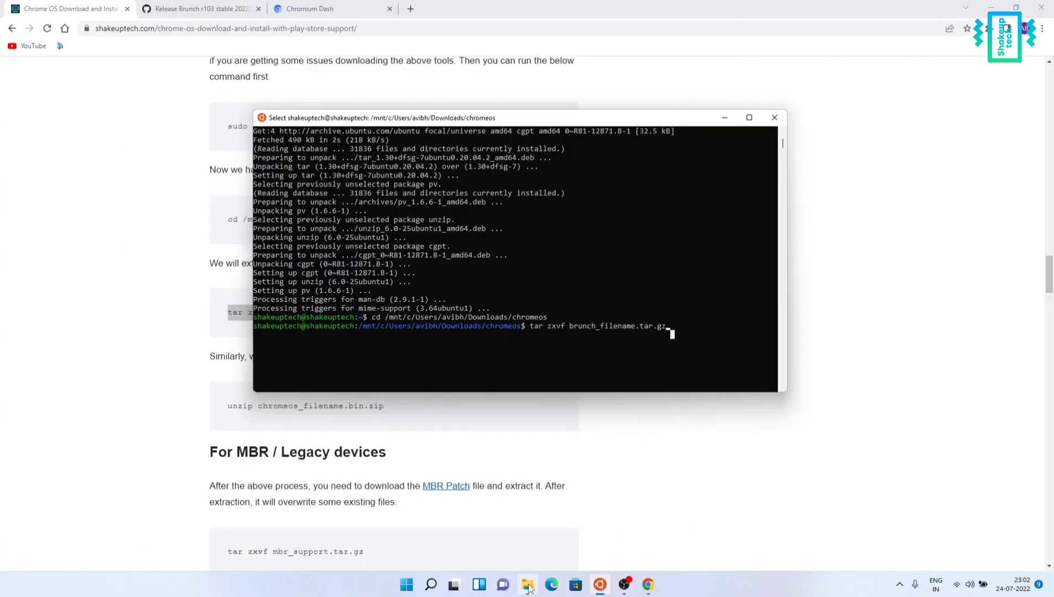
{"action": "left_click", "coordinate": [528, 586]}
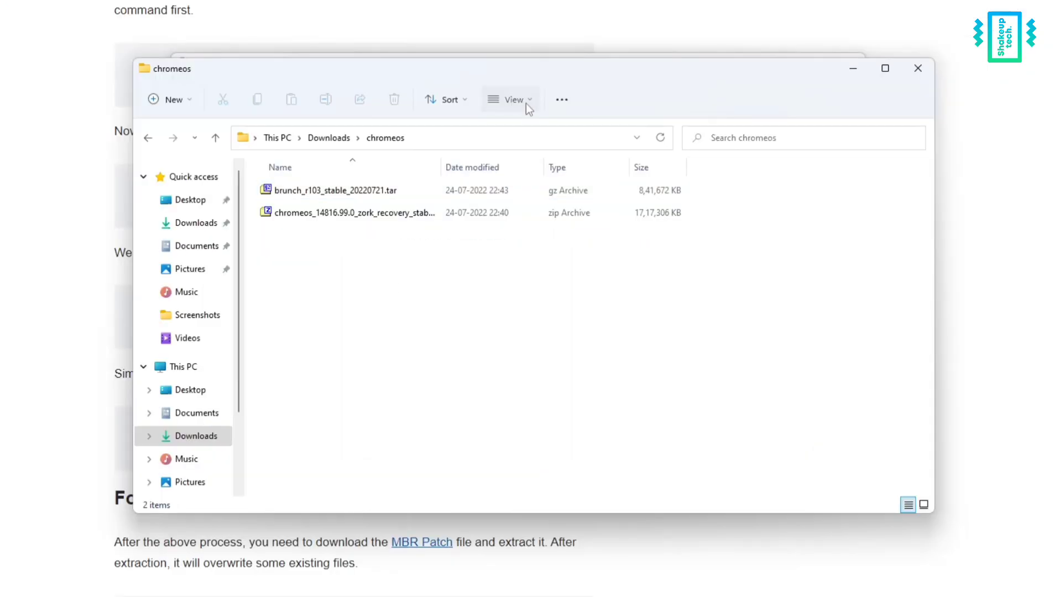
- Turn on file name extensions from File Explorer's View > Show menu
{"action": "left_click", "coordinate": [526, 146]}
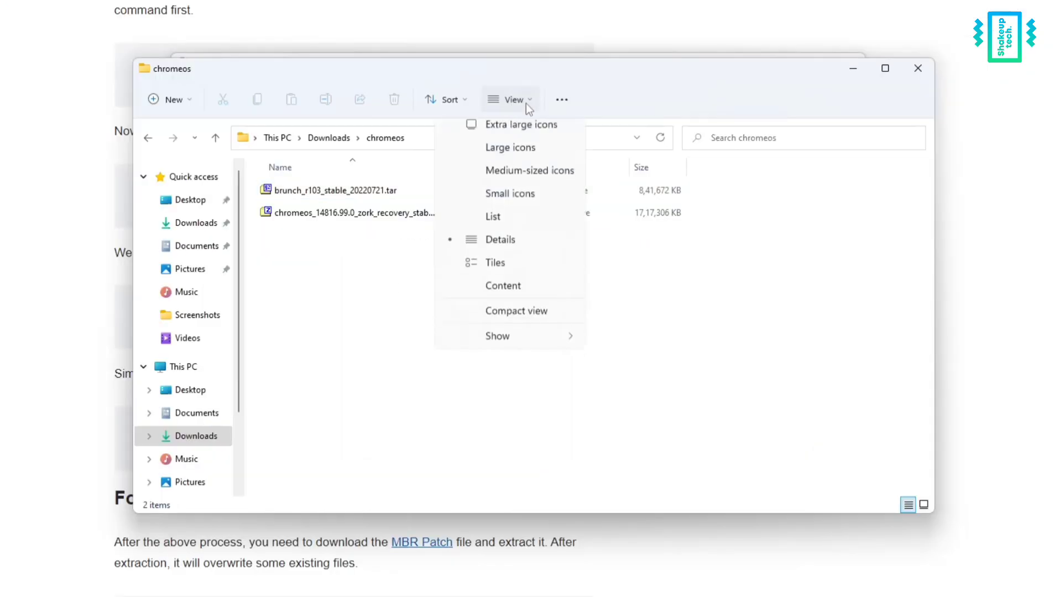
{"action": "mouse_move", "coordinate": [555, 345]}
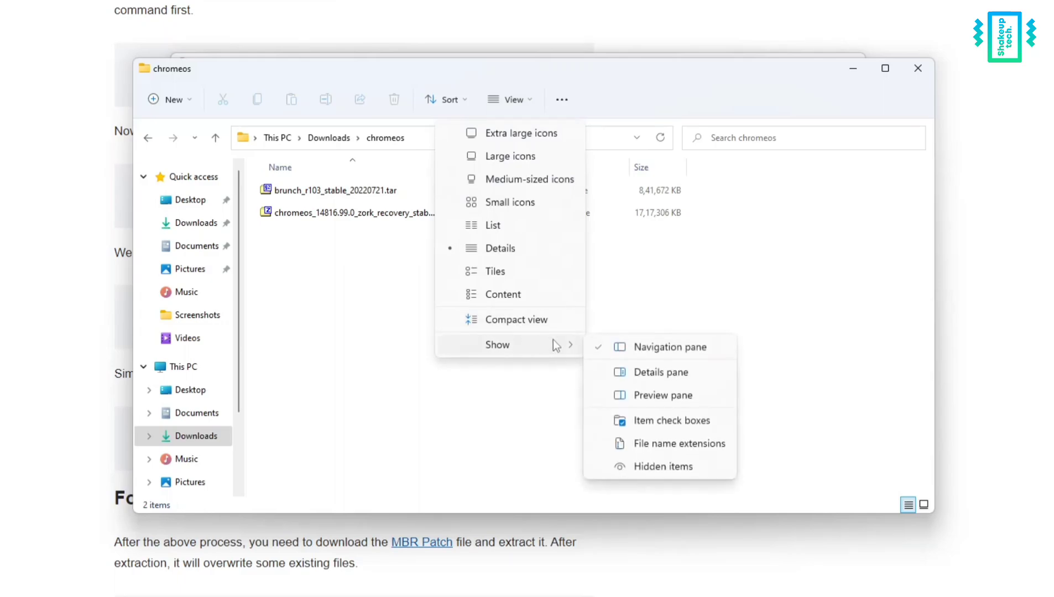
{"action": "left_click", "coordinate": [654, 447]}
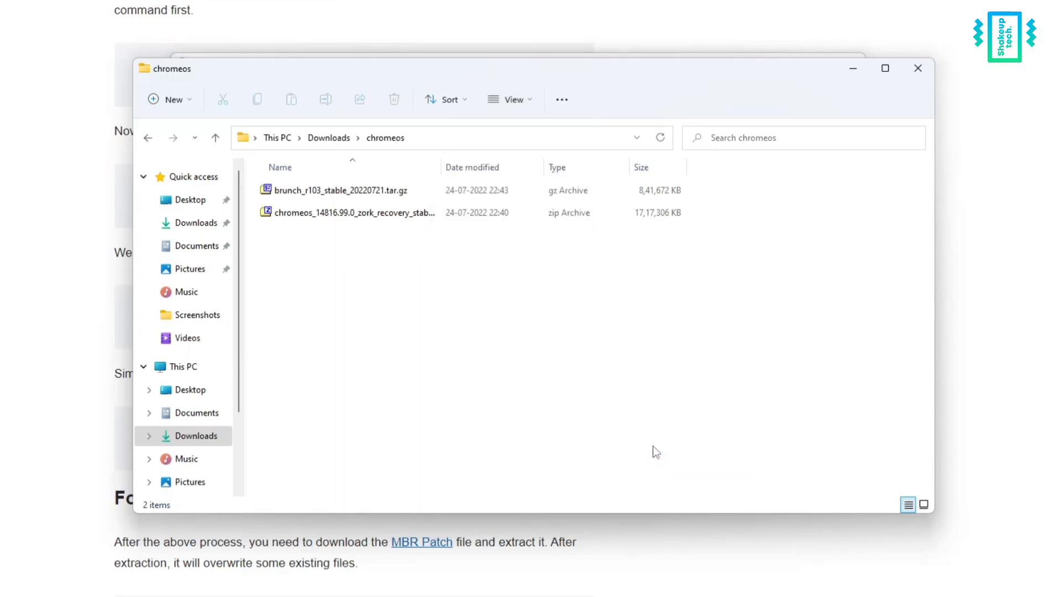
- Inspect the archive's full name, brunch_r103_stable_20220721.tar.gz, in rename mode without changing it
{"action": "left_click", "coordinate": [400, 191]}
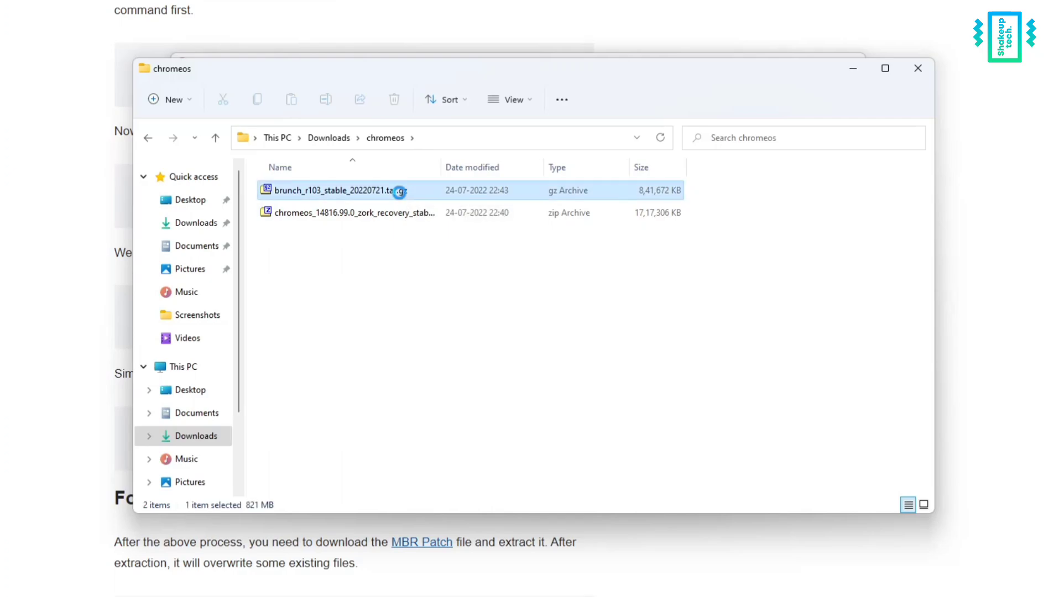
{"action": "left_click", "coordinate": [400, 191]}
{"action": "left_click", "coordinate": [412, 191]}
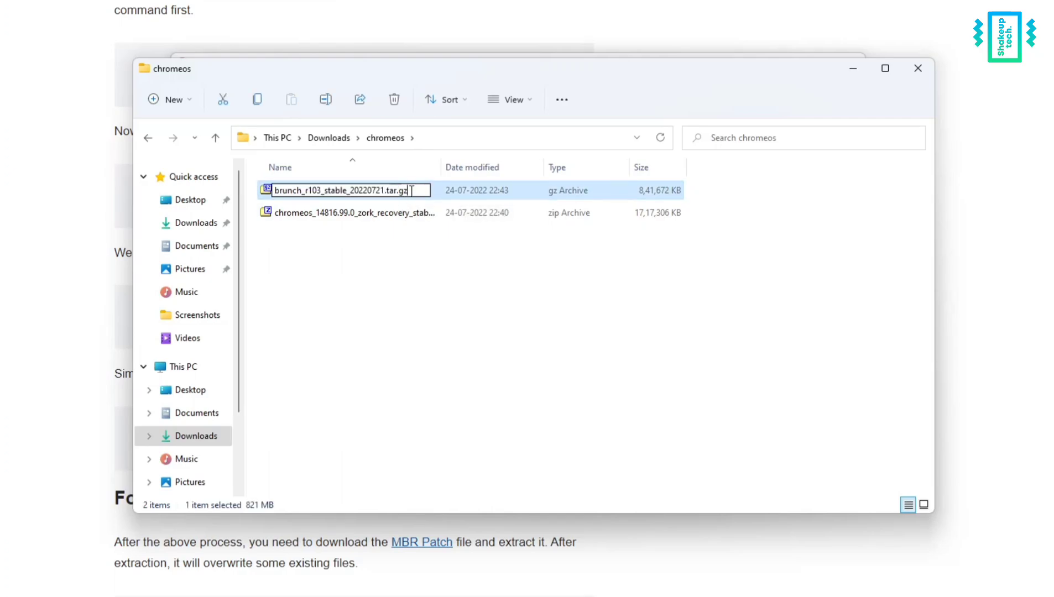
{"action": "key", "text": "ctrl+a"}
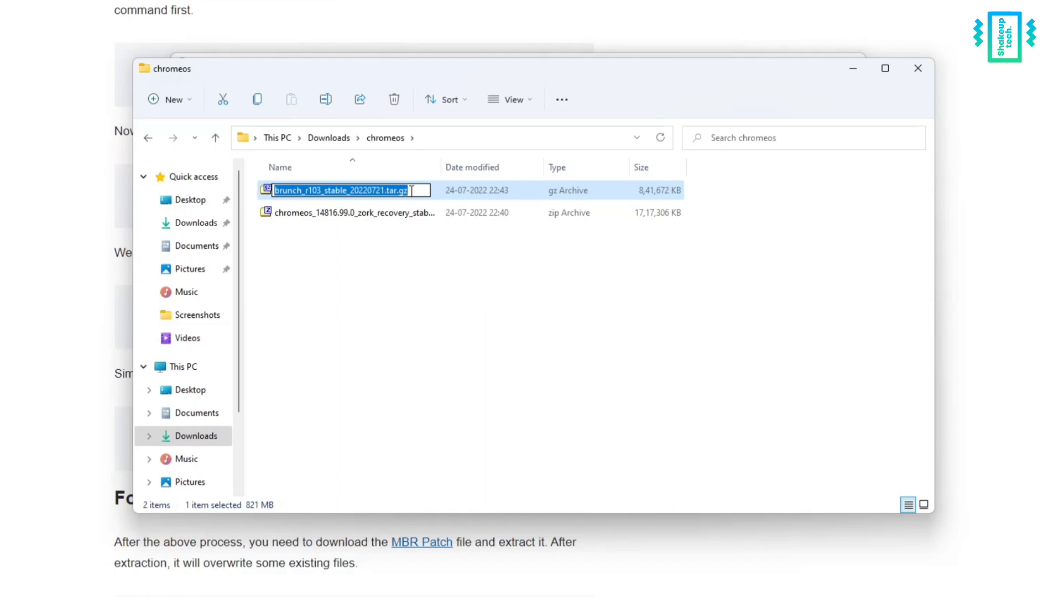
{"action": "left_click", "coordinate": [465, 335]}
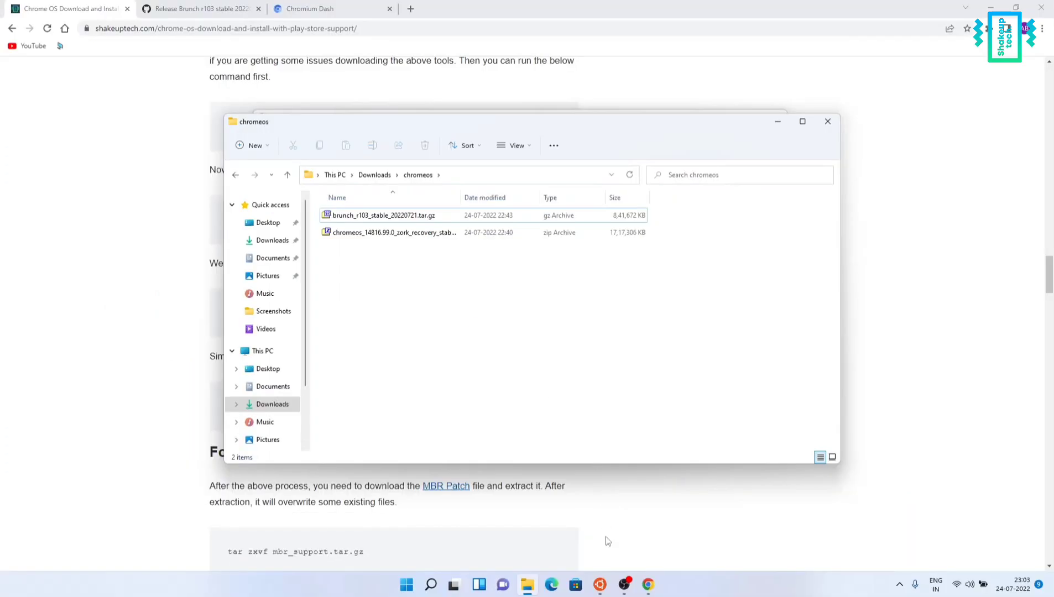
- Tab-complete the Brunch archive name in the tar command and run the extraction
{"action": "left_click", "coordinate": [600, 585]}
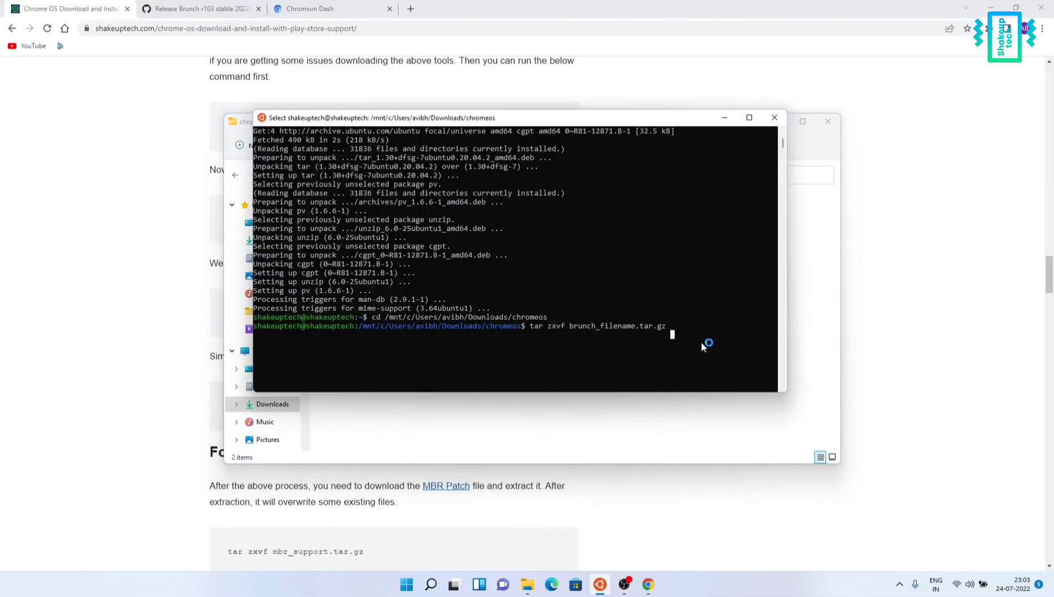
{"action": "key", "text": "BackSpace"}
{"action": "key", "text": "BackSpace"}
{"action": "key", "text": "BackSpace"}
{"action": "key", "text": "BackSpace"}
{"action": "key", "text": "BackSpace"}
{"action": "key", "text": "BackSpace"}
{"action": "key", "text": "BackSpace"}
{"action": "key", "text": "BackSpace"}
{"action": "key", "text": "BackSpace"}
{"action": "key", "text": "BackSpace"}
{"action": "key", "text": "BackSpace"}
{"action": "key", "text": "BackSpace"}
{"action": "key", "text": "BackSpace"}
{"action": "key", "text": "BackSpace"}
{"action": "key", "text": "BackSpace"}
{"action": "key", "text": "BackSpace"}
{"action": "key", "text": "BackSpace"}
{"action": "key", "text": "BackSpace"}
{"action": "key", "text": "BackSpace"}
{"action": "key", "text": "BackSpace"}
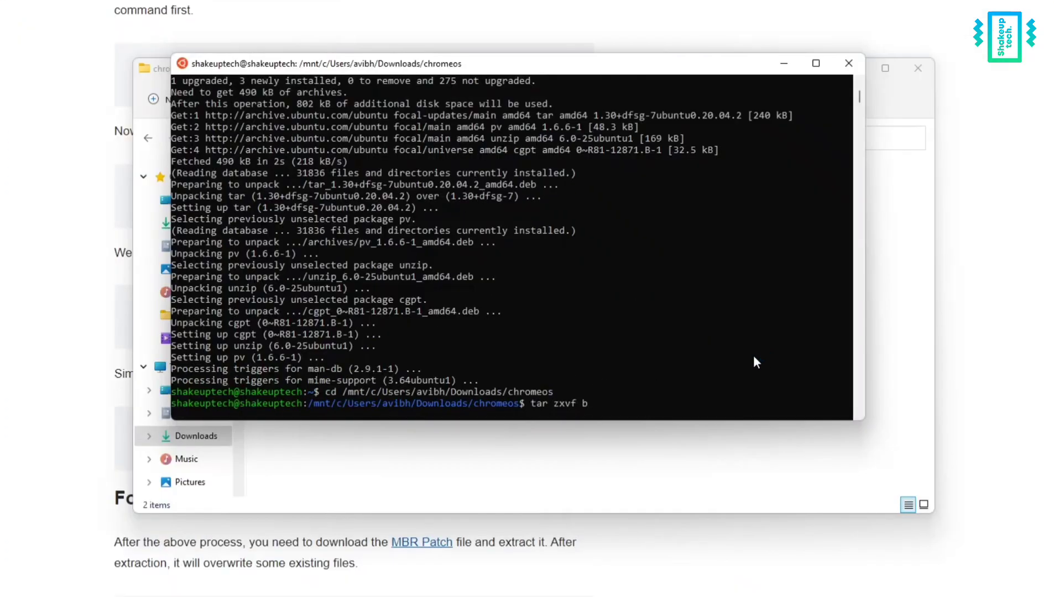
{"action": "key", "text": "Tab"}
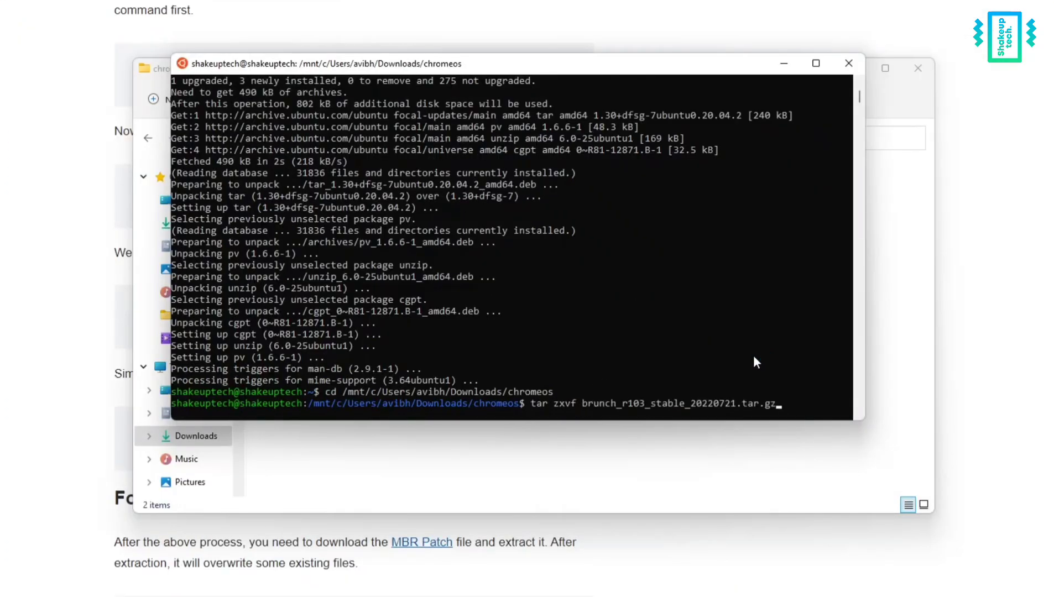
{"action": "key", "text": "Return"}
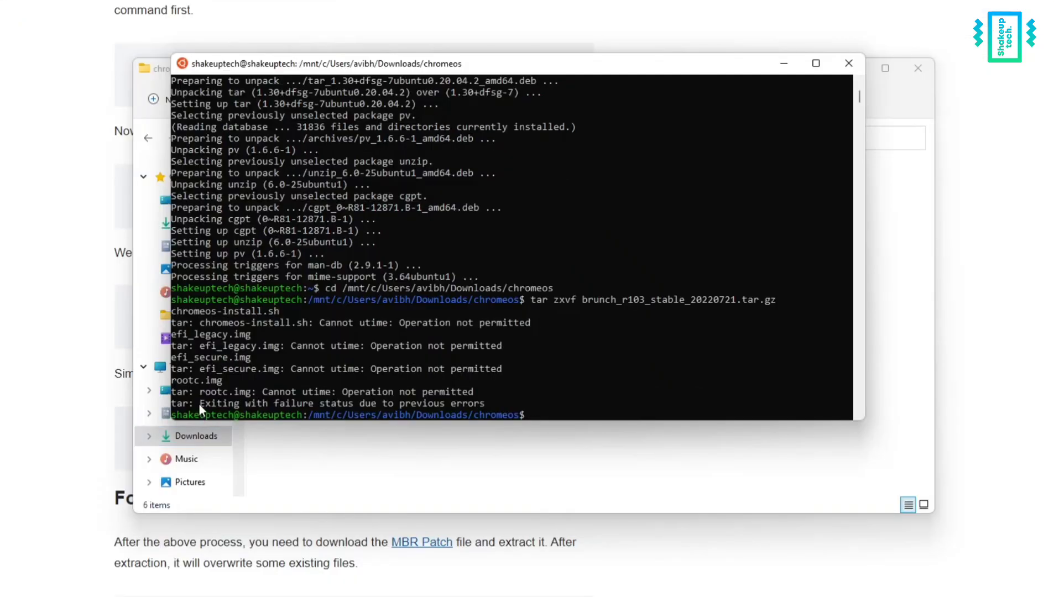
- Check the extracted files in the chromeos folder, then select the guide's recovery-image unzip command
{"action": "left_click_drag", "start_coordinate": [199, 404], "coordinate": [492, 407]}
{"action": "left_click", "coordinate": [497, 457]}
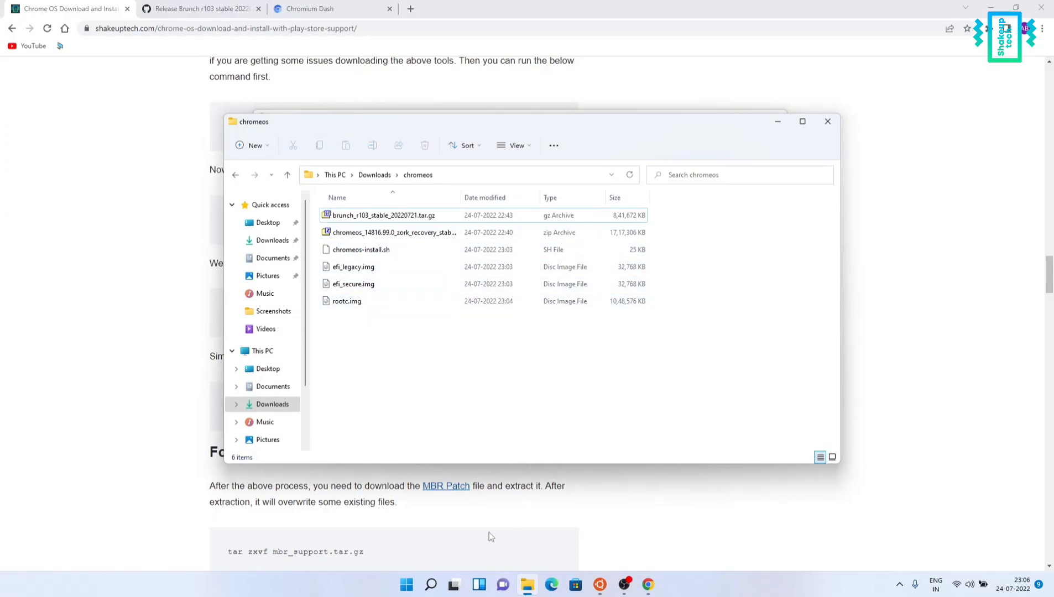
{"action": "left_click", "coordinate": [186, 395]}
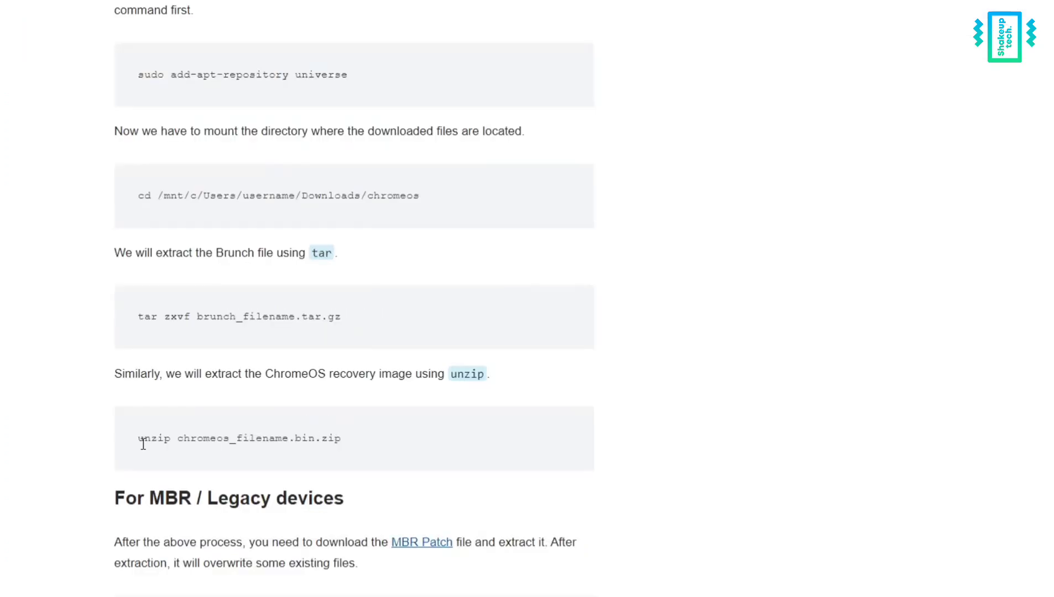
{"action": "left_click_drag", "start_coordinate": [138, 441], "coordinate": [352, 447]}
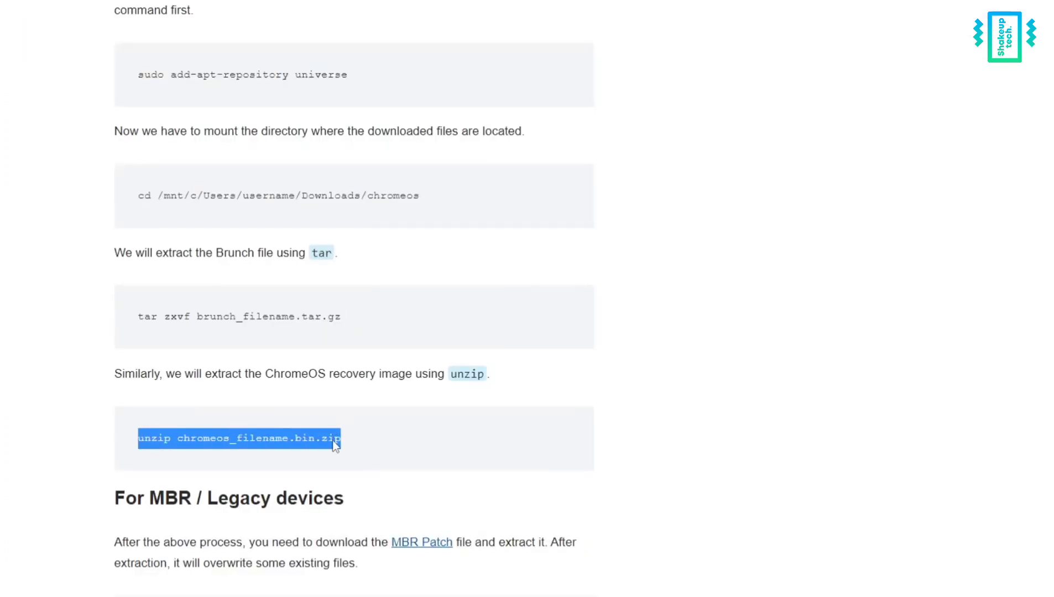
- Copy the unzip command from the guide and paste it at the Ubuntu prompt
{"action": "right_click", "coordinate": [335, 444]}
{"action": "left_click", "coordinate": [366, 455]}
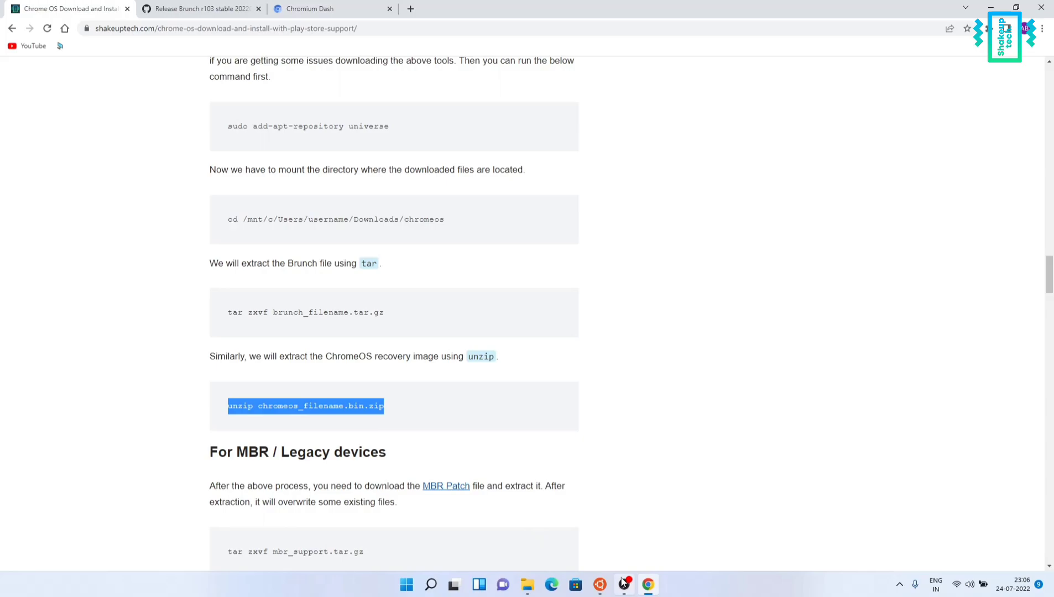
{"action": "left_click", "coordinate": [600, 582]}
{"action": "left_click", "coordinate": [543, 361]}
{"action": "right_click", "coordinate": [543, 362]}
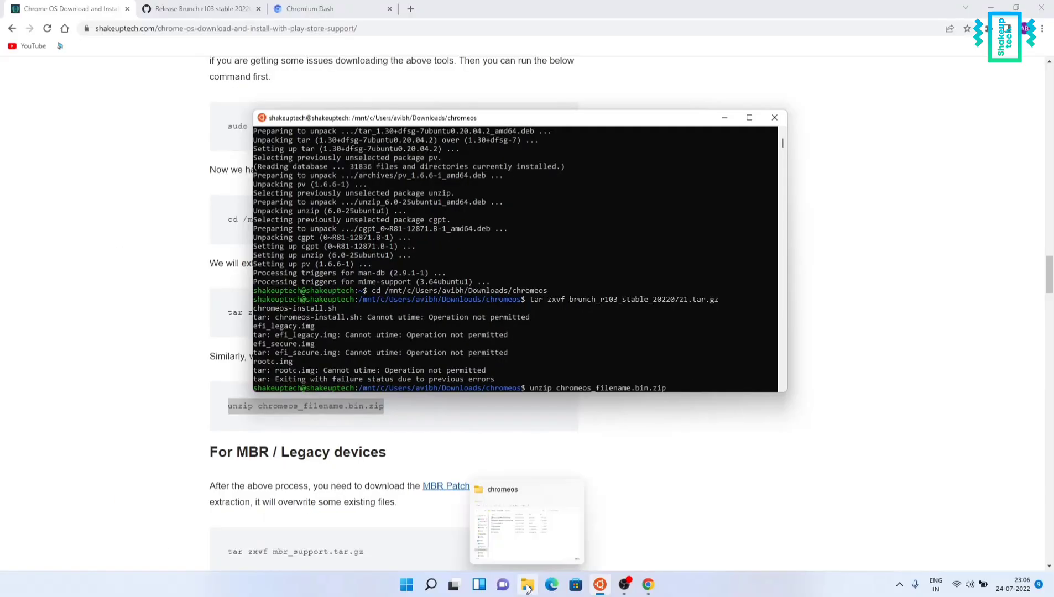
- Select the full name of chromeos_14816.99.0_zork_recovery_stable-channel_mp-v7.bin.zip for copying
{"action": "left_click", "coordinate": [527, 587]}
{"action": "left_click", "coordinate": [371, 235]}
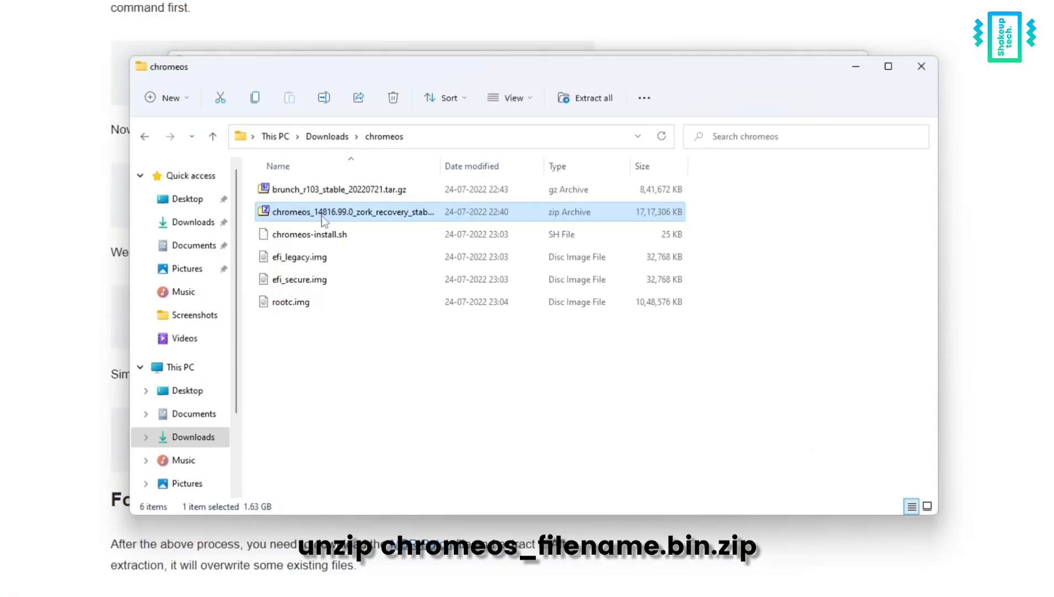
{"action": "left_click", "coordinate": [371, 236]}
{"action": "key", "text": "ctrl+a"}
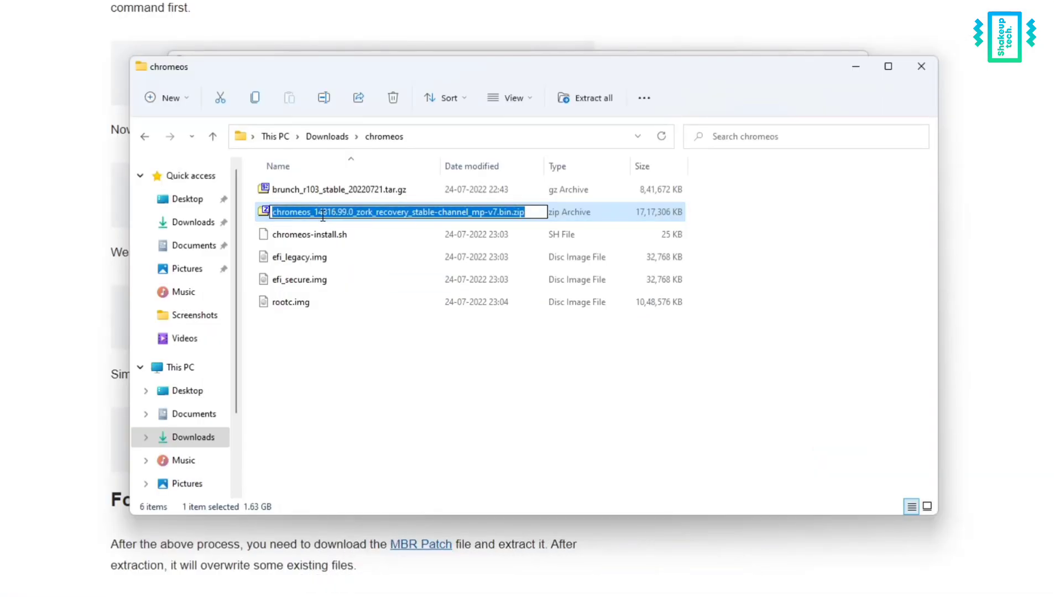
{"action": "left_click", "coordinate": [555, 372]}
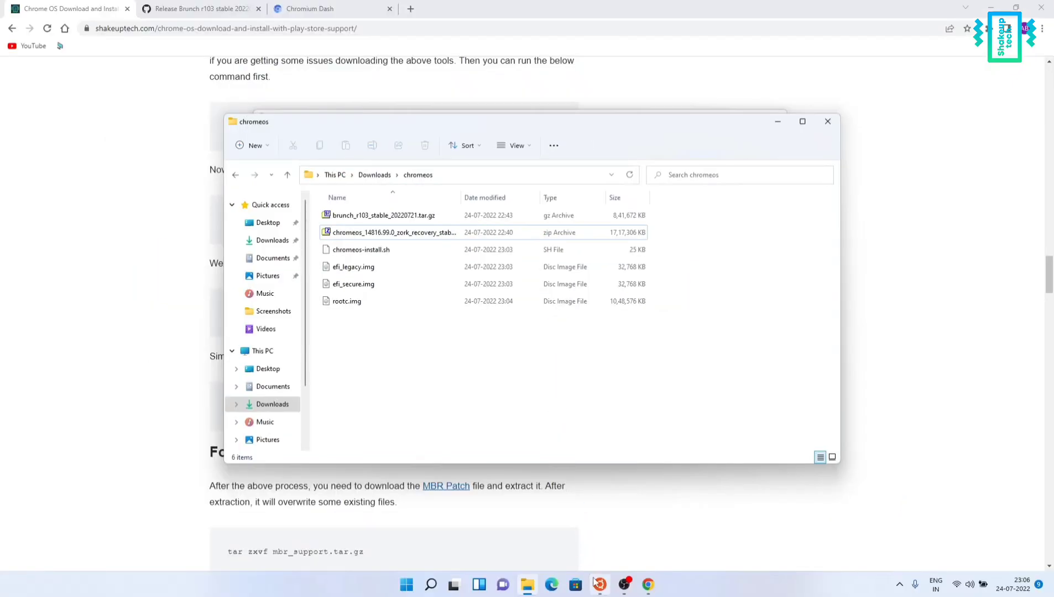
- Swap the placeholder for the real zip name and run unzip, noting the cannot-set-times warning
{"action": "left_click", "coordinate": [600, 584]}
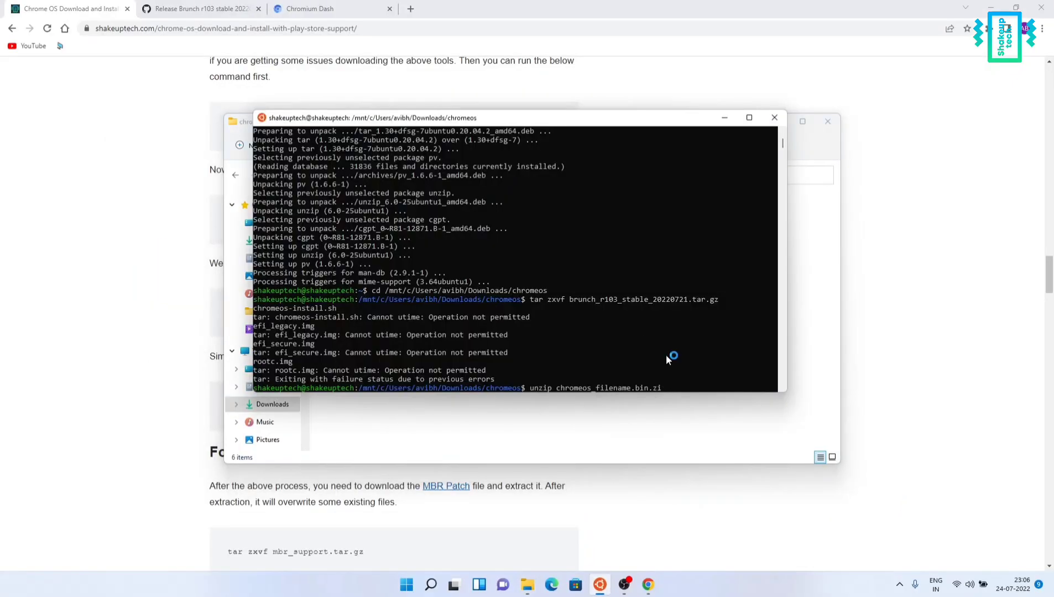
{"action": "key", "text": "BackSpace"}
{"action": "key", "text": "BackSpace"}
{"action": "key", "text": "BackSpace"}
{"action": "key", "text": "BackSpace"}
{"action": "key", "text": "BackSpace"}
{"action": "key", "text": "BackSpace"}
{"action": "key", "text": "BackSpace"}
{"action": "key", "text": "BackSpace"}
{"action": "key", "text": "BackSpace"}
{"action": "key", "text": "BackSpace"}
{"action": "key", "text": "BackSpace"}
{"action": "key", "text": "BackSpace"}
{"action": "key", "text": "BackSpace"}
{"action": "key", "text": "BackSpace"}
{"action": "key", "text": "BackSpace"}
{"action": "key", "text": "BackSpace"}
{"action": "key", "text": "BackSpace"}
{"action": "key", "text": "BackSpace"}
{"action": "key", "text": "BackSpace"}
{"action": "key", "text": "BackSpace"}
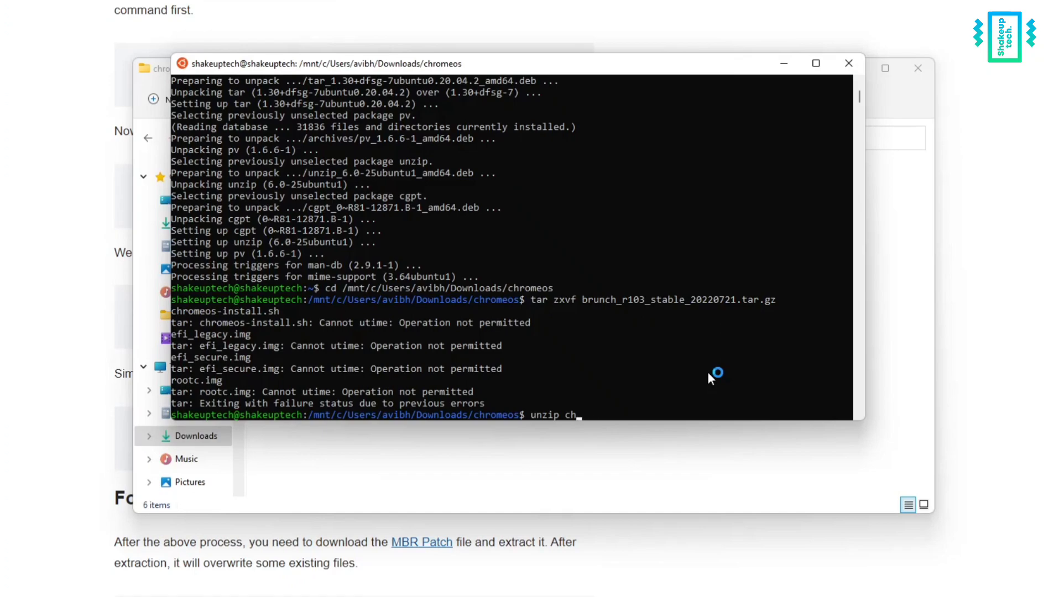
{"action": "key", "text": "ctrl+v"}
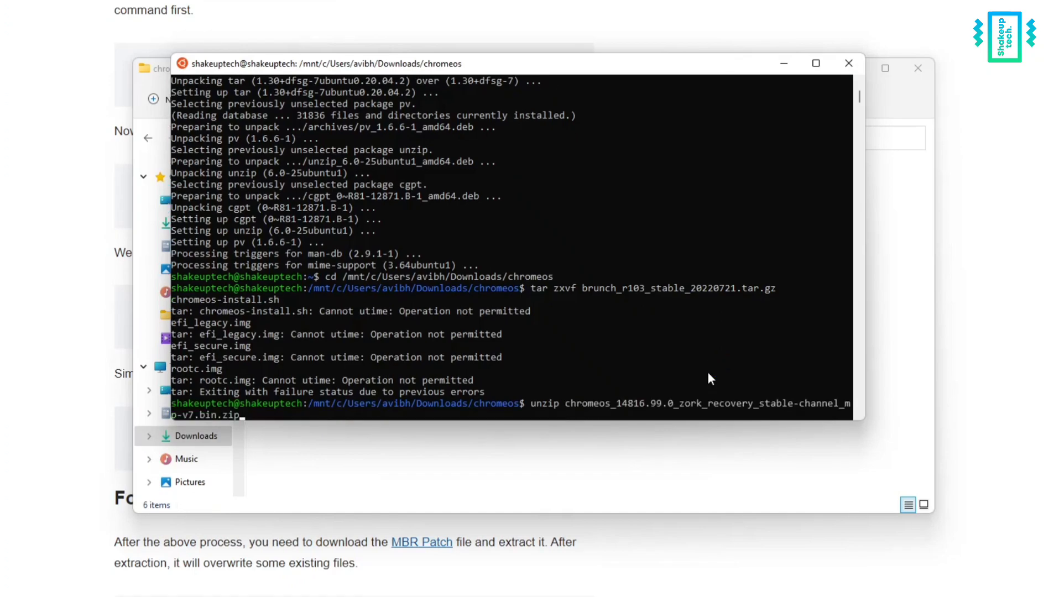
{"action": "key", "text": "Return"}
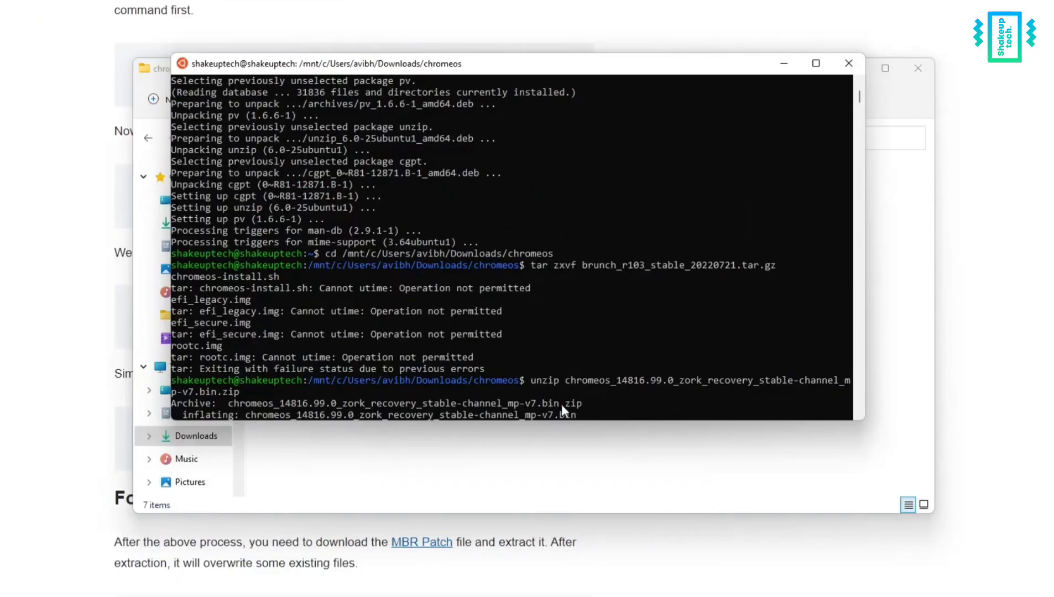
{"action": "scroll", "coordinate": [610, 399], "scroll_direction": "down", "scroll_amount": 2}
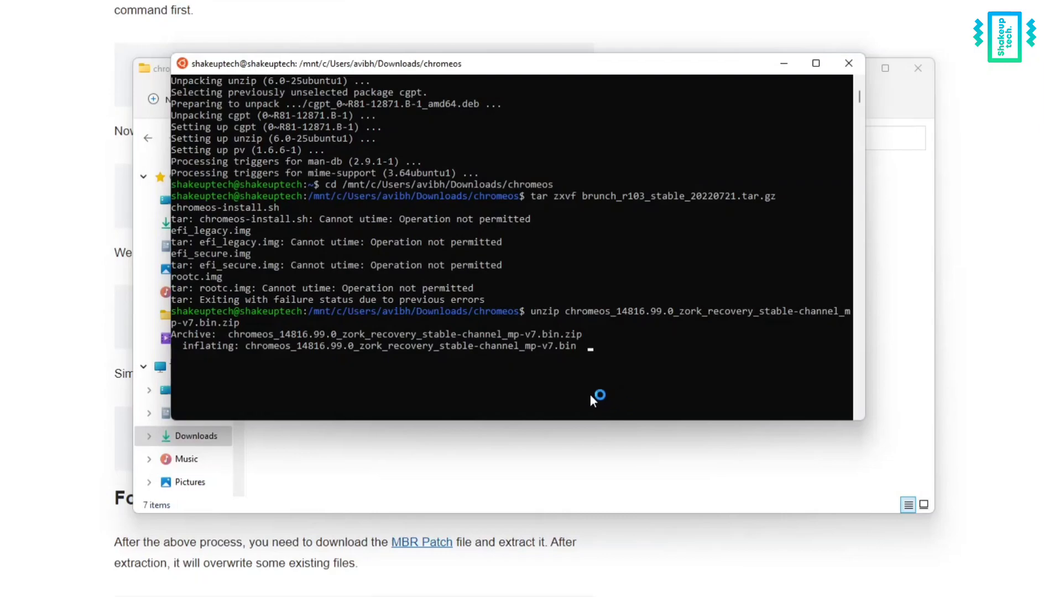
{"action": "left_click_drag", "start_coordinate": [234, 392], "coordinate": [418, 405]}
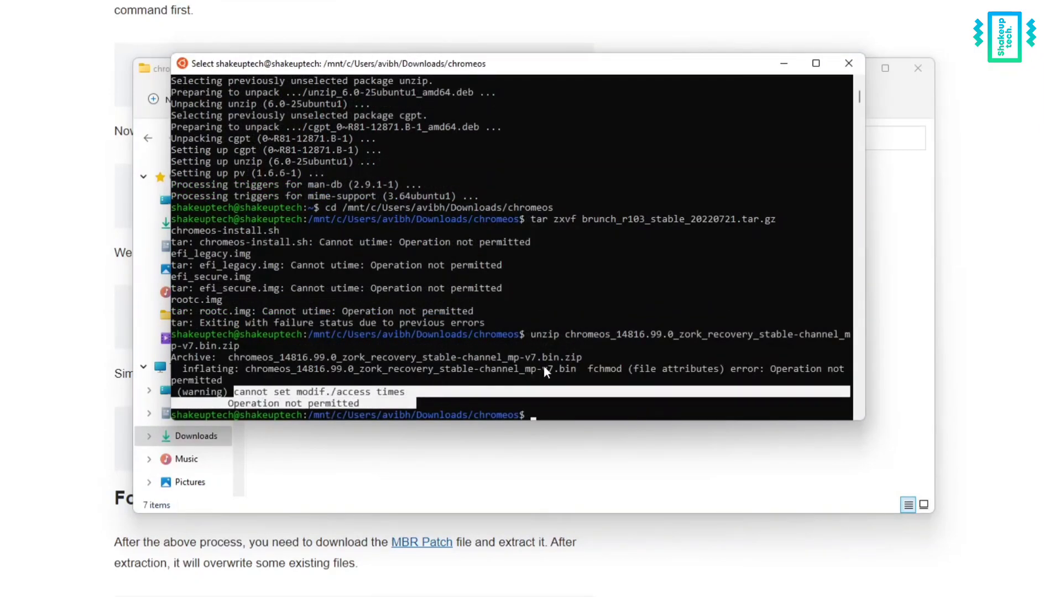
{"action": "left_click", "coordinate": [544, 367]}
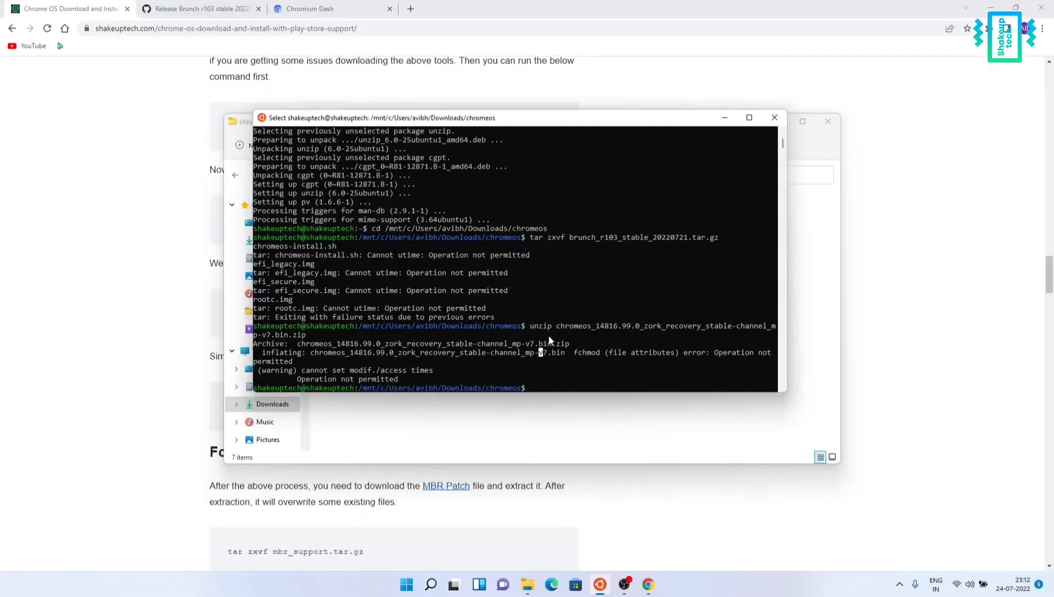
- Confirm the extracted .bin, then read the guide's MBR / Legacy patch section down to Installing Brunch File
{"action": "left_click", "coordinate": [489, 424]}
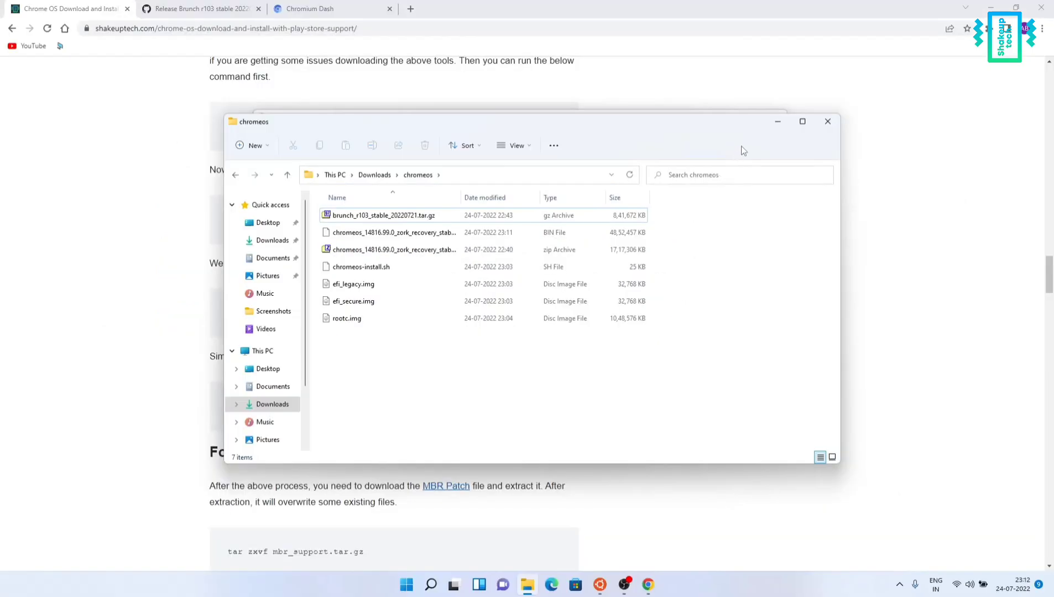
{"action": "left_click", "coordinate": [138, 260]}
{"action": "scroll", "coordinate": [332, 396], "scroll_direction": "down", "scroll_amount": 1}
{"action": "scroll", "coordinate": [347, 400], "scroll_direction": "down", "scroll_amount": 3}
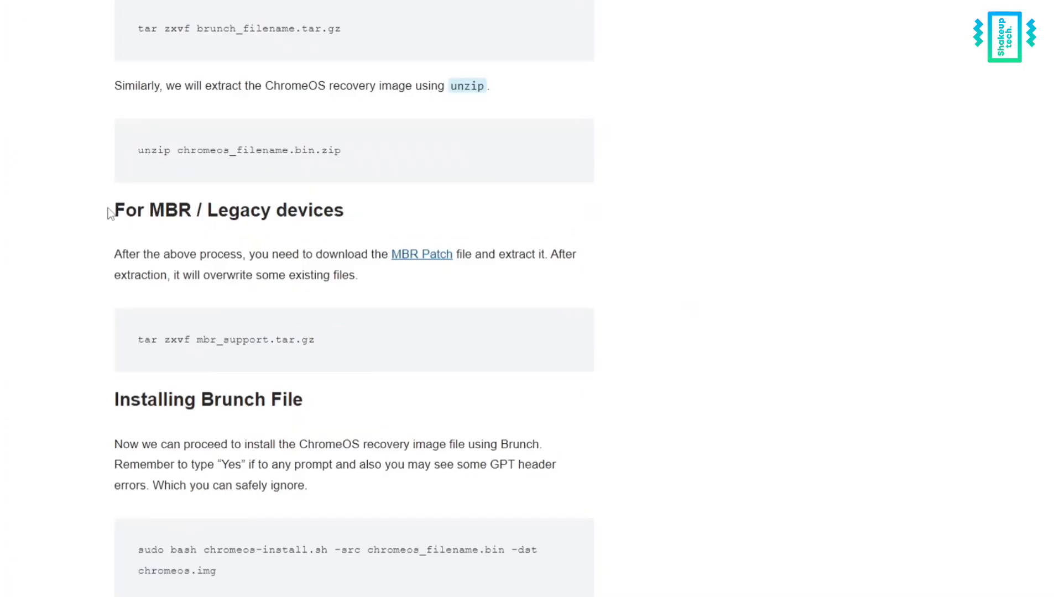
{"action": "left_click_drag", "start_coordinate": [205, 228], "coordinate": [355, 226]}
{"action": "left_click", "coordinate": [411, 280]}
{"action": "left_click_drag", "start_coordinate": [137, 346], "coordinate": [317, 353]}
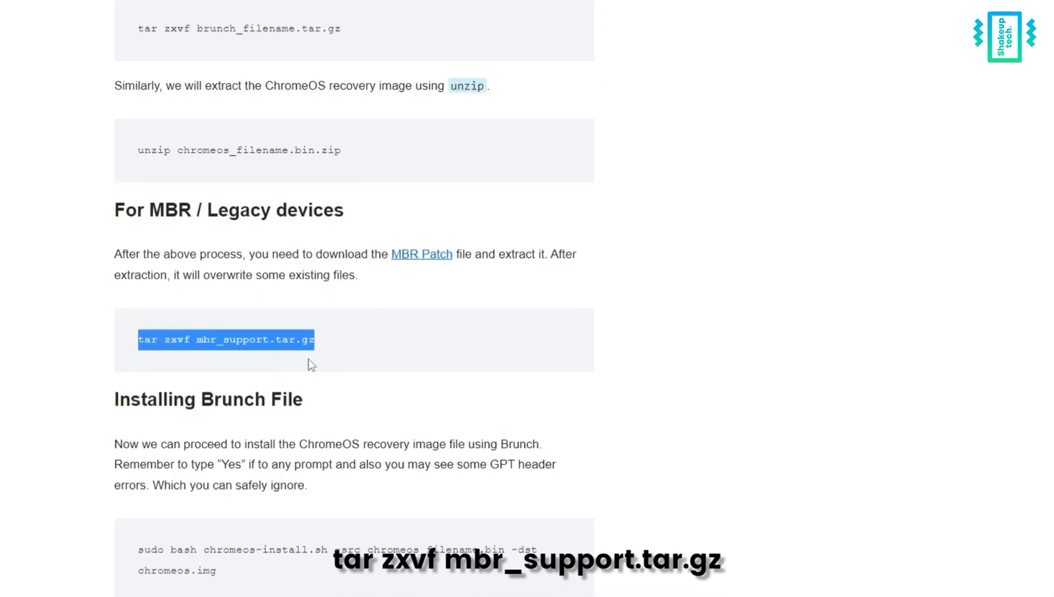
{"action": "left_click_drag", "start_coordinate": [198, 279], "coordinate": [376, 285]}
{"action": "left_click", "coordinate": [376, 285]}
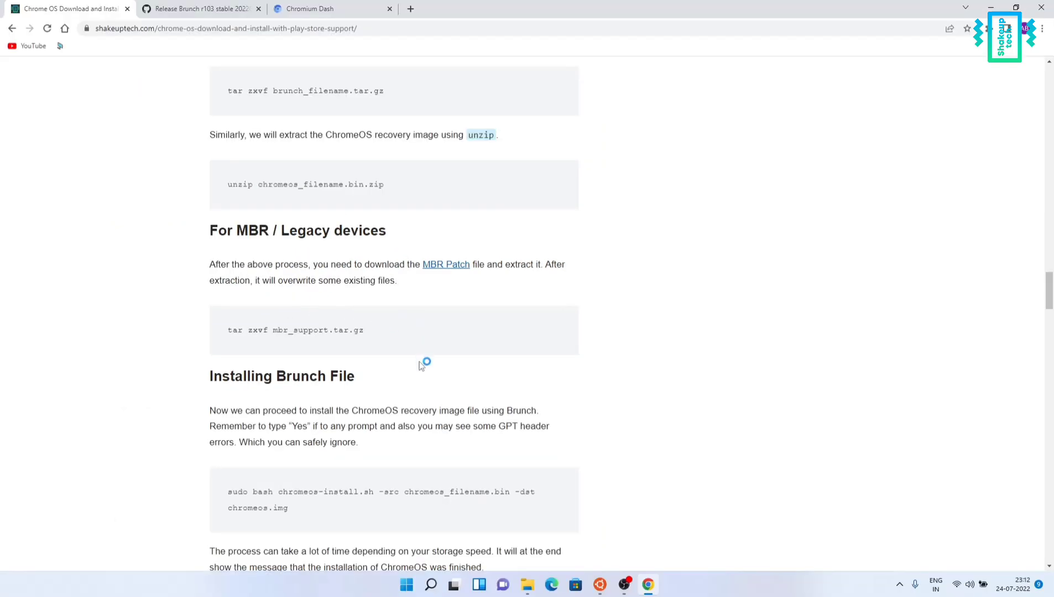
{"action": "scroll", "coordinate": [394, 379], "scroll_direction": "down", "scroll_amount": 2}
{"action": "scroll", "coordinate": [387, 366], "scroll_direction": "down", "scroll_amount": 1}
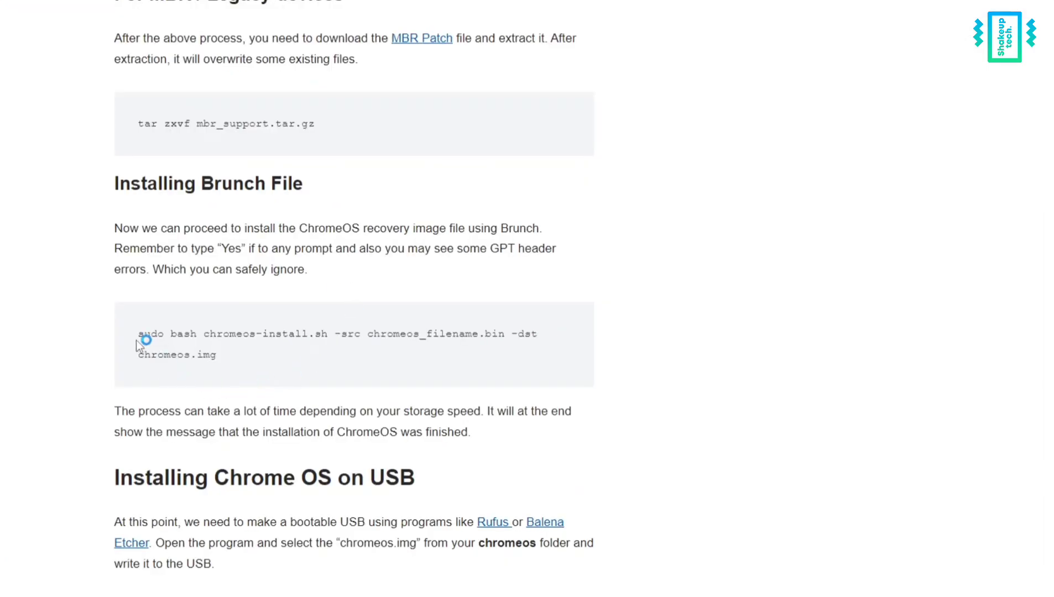
- Copy the sudo bash chromeos-install.sh command from the guide into the Ubuntu prompt
{"action": "left_click_drag", "start_coordinate": [137, 336], "coordinate": [216, 354]}
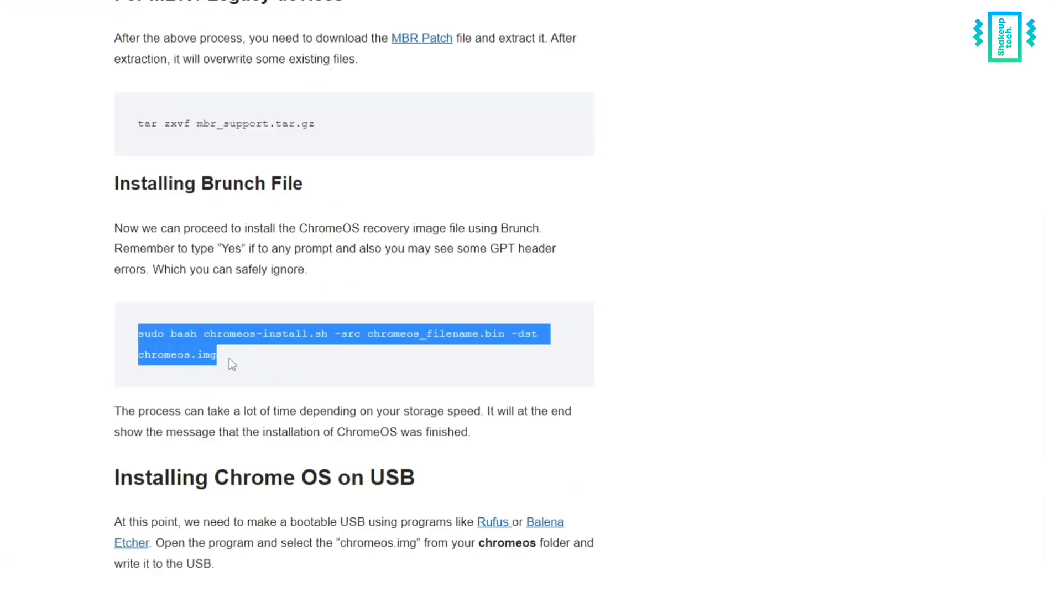
{"action": "right_click", "coordinate": [228, 334]}
{"action": "left_click", "coordinate": [248, 347]}
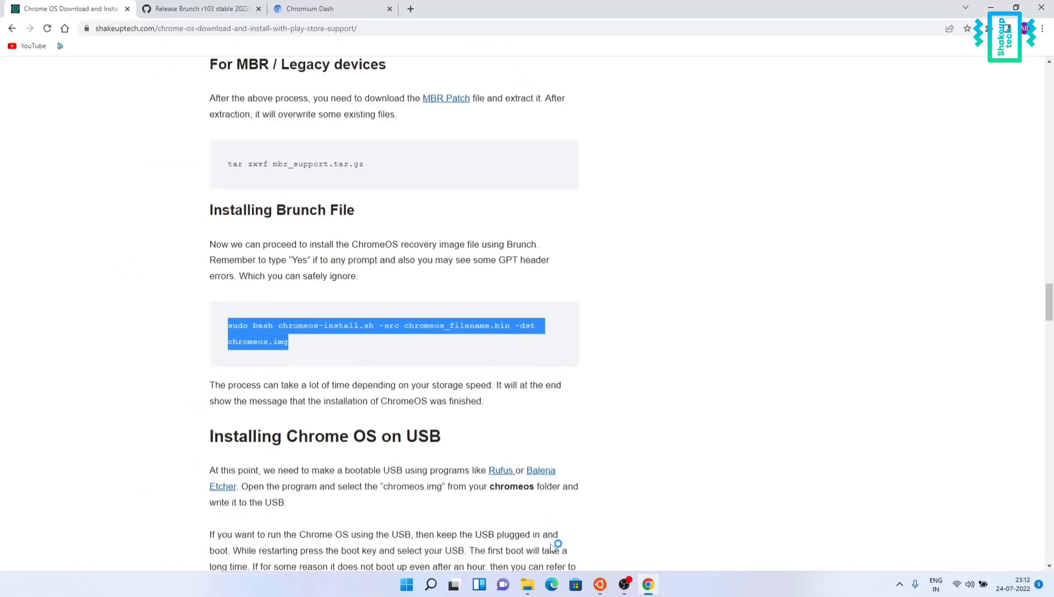
{"action": "left_click", "coordinate": [622, 596]}
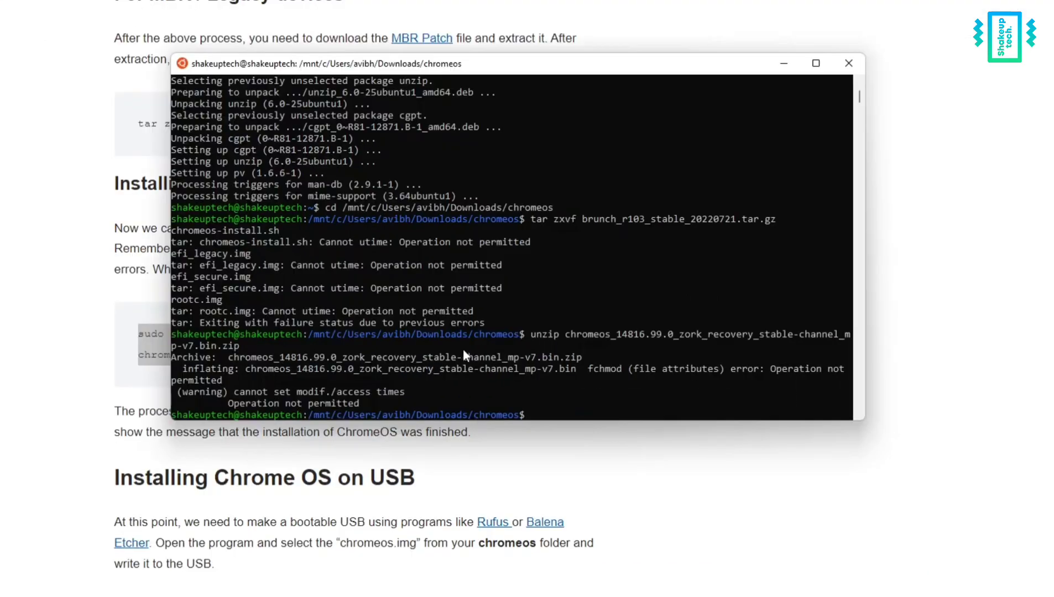
{"action": "right_click", "coordinate": [494, 354]}
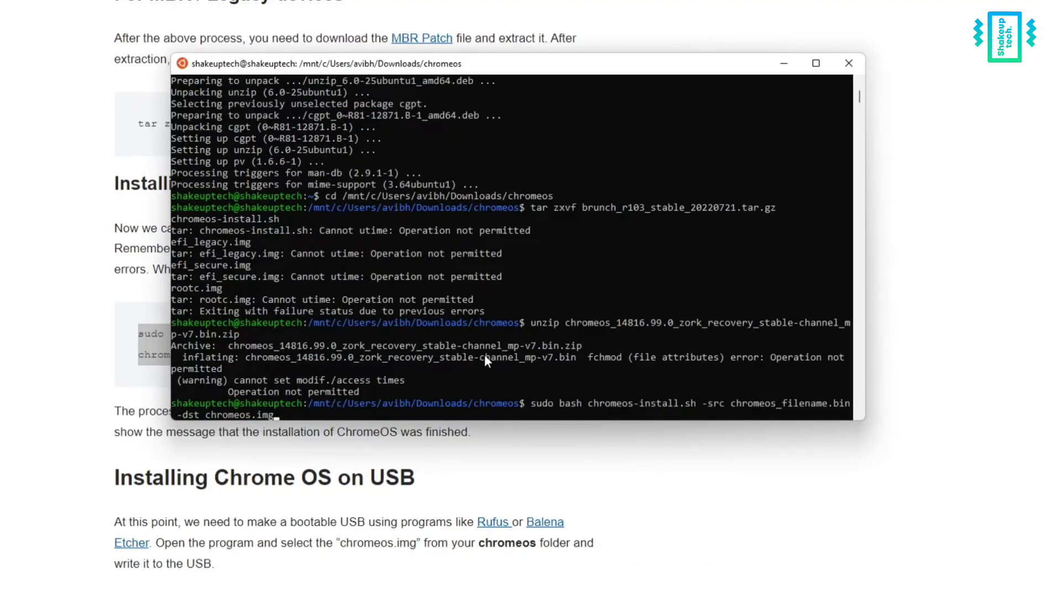
{"action": "scroll", "coordinate": [484, 359], "scroll_direction": "down", "scroll_amount": 2}
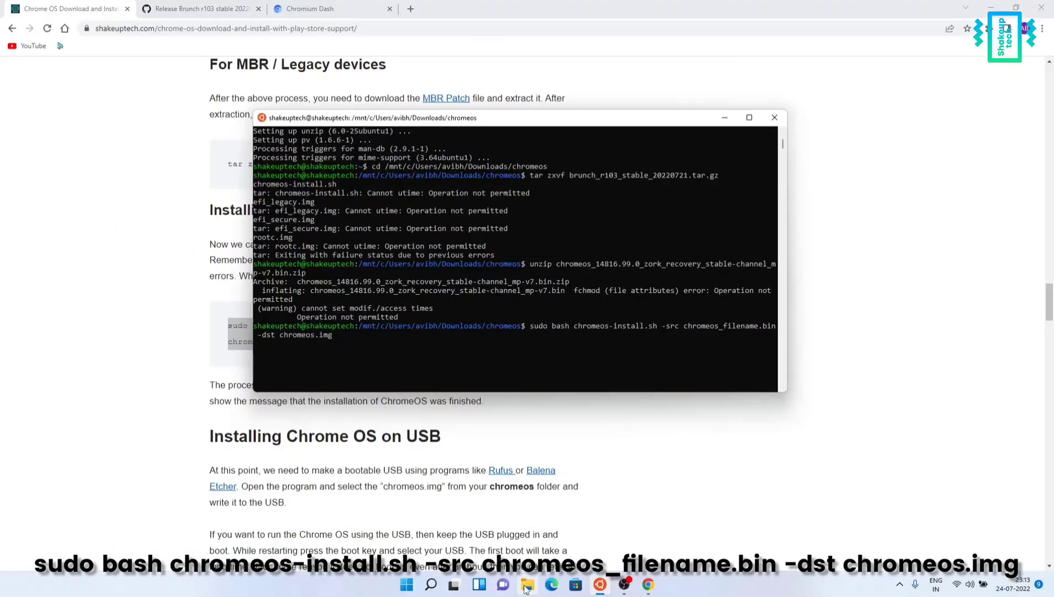
- Select the extracted recovery .bin file's full name in File Explorer to copy it
{"action": "key", "text": "alt+Tab"}
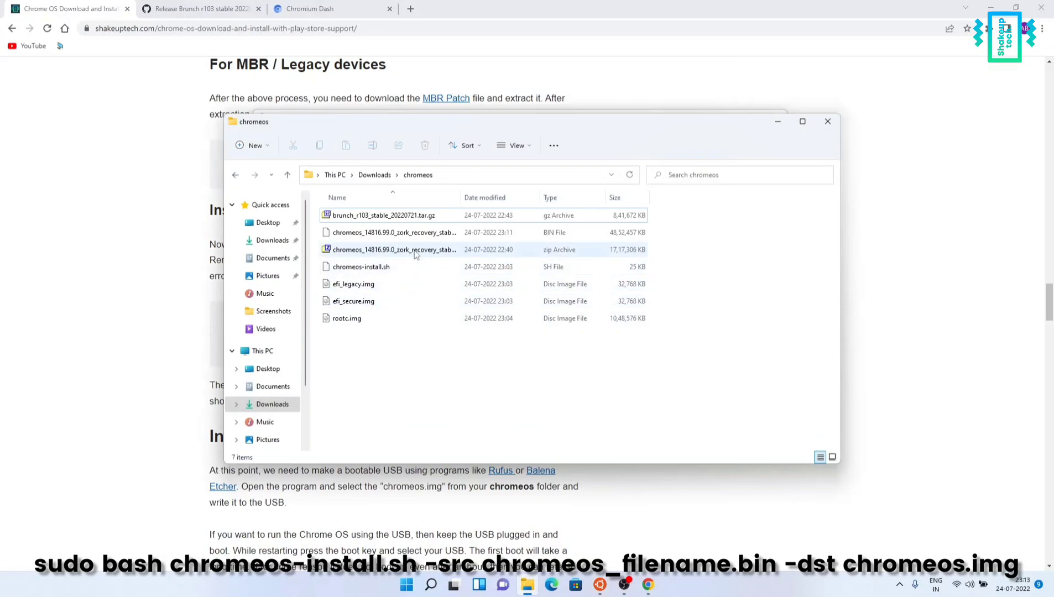
{"action": "left_click", "coordinate": [420, 236]}
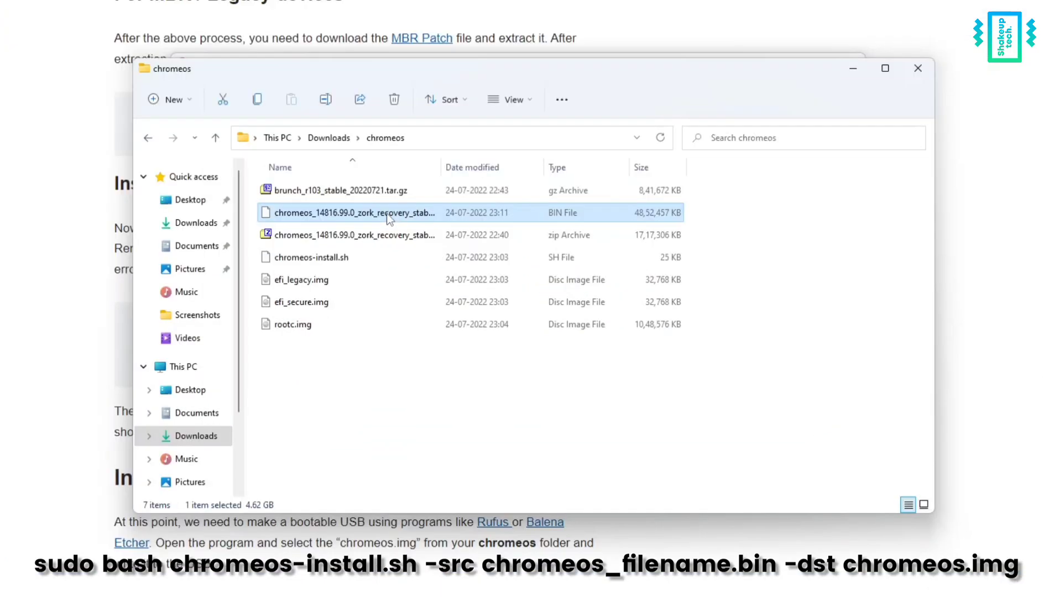
{"action": "key", "text": "F2"}
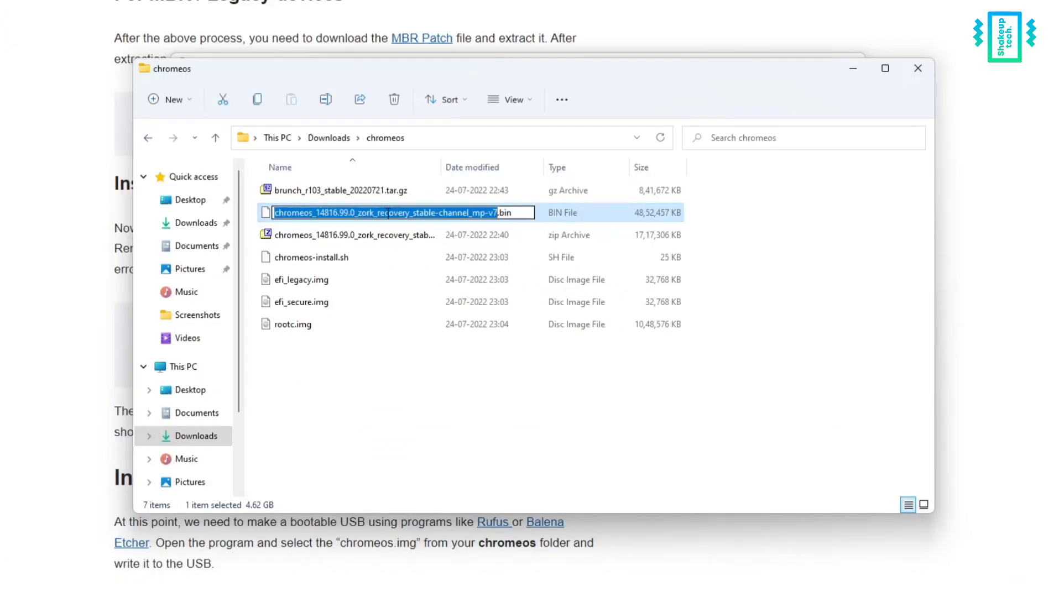
{"action": "key", "text": "ctrl+a"}
{"action": "key", "text": "ctrl+c"}
{"action": "left_click", "coordinate": [626, 420]}
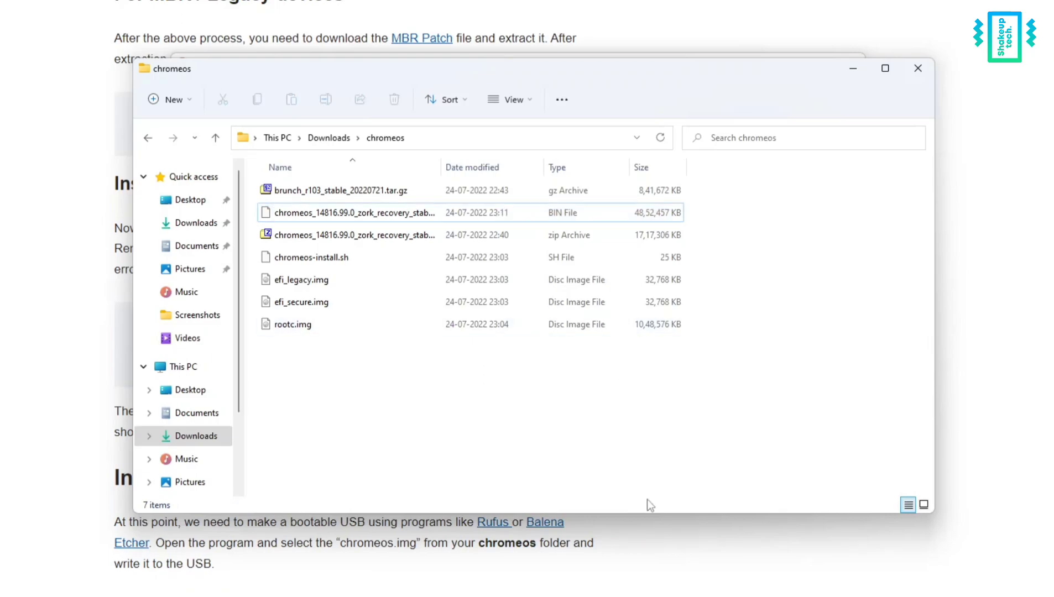
- Replace the -src placeholder with the recovery image name and run the install script
{"action": "left_click", "coordinate": [601, 589]}
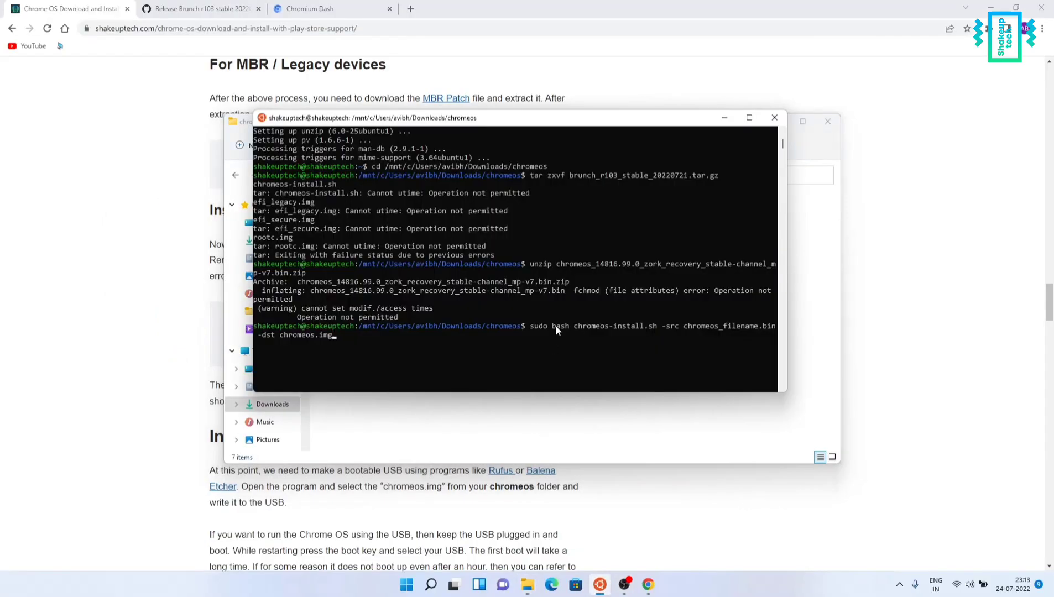
{"action": "key", "text": "Left"}
{"action": "key", "text": "Left"}
{"action": "key", "text": "Left"}
{"action": "key", "text": "Left"}
{"action": "key", "text": "Left"}
{"action": "key", "text": "Left"}
{"action": "key", "text": "Left"}
{"action": "key", "text": "Left"}
{"action": "key", "text": "Left"}
{"action": "key", "text": "Left"}
{"action": "key", "text": "Left"}
{"action": "key", "text": "Left"}
{"action": "key", "text": "Left"}
{"action": "key", "text": "Left"}
{"action": "key", "text": "Left"}
{"action": "key", "text": "Left"}
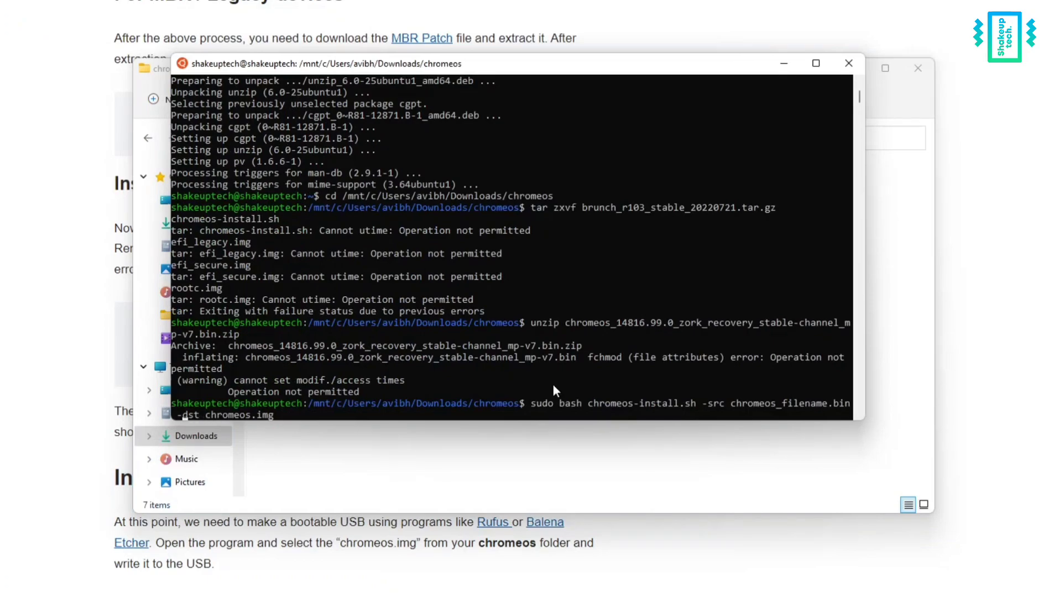
{"action": "key", "text": "Left"}
{"action": "key", "text": "Left"}
{"action": "key", "text": "Left"}
{"action": "key", "text": "Left"}
{"action": "key", "text": "Left"}
{"action": "key", "text": "Left"}
{"action": "key", "text": "Right"}
{"action": "key", "text": "Right"}
{"action": "key", "text": "Right"}
{"action": "key", "text": "Right"}
{"action": "key", "text": "Right"}
{"action": "key", "text": "BackSpace"}
{"action": "key", "text": "BackSpace"}
{"action": "key", "text": "BackSpace"}
{"action": "key", "text": "BackSpace"}
{"action": "key", "text": "BackSpace"}
{"action": "key", "text": "BackSpace"}
{"action": "key", "text": "BackSpace"}
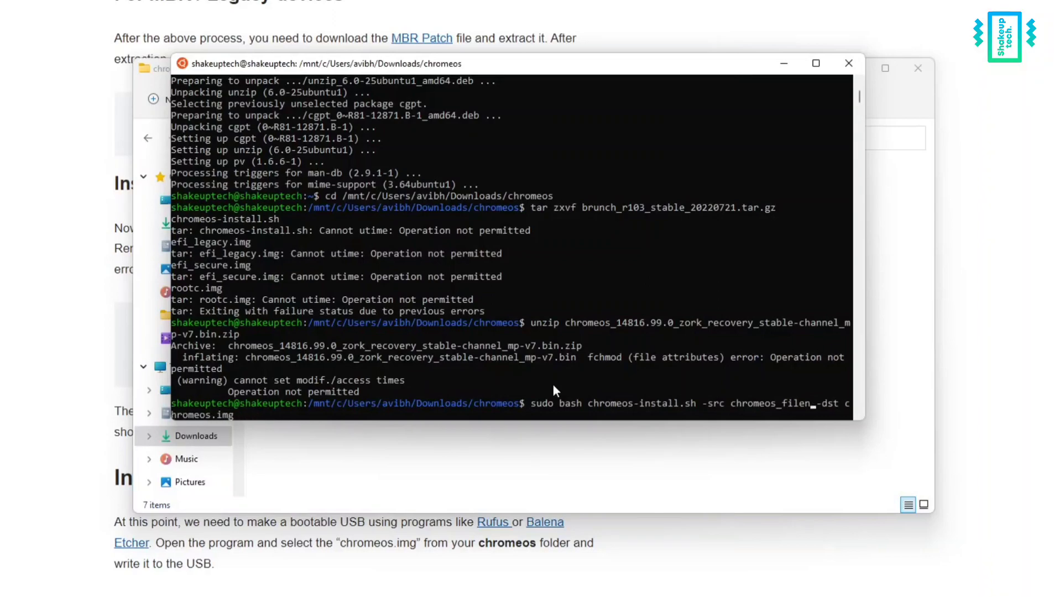
{"action": "key", "text": "BackSpace"}
{"action": "key", "text": "BackSpace"}
{"action": "key", "text": "BackSpace"}
{"action": "key", "text": "BackSpace"}
{"action": "key", "text": "BackSpace"}
{"action": "key", "text": "BackSpace"}
{"action": "key", "text": "BackSpace"}
{"action": "key", "text": "BackSpace"}
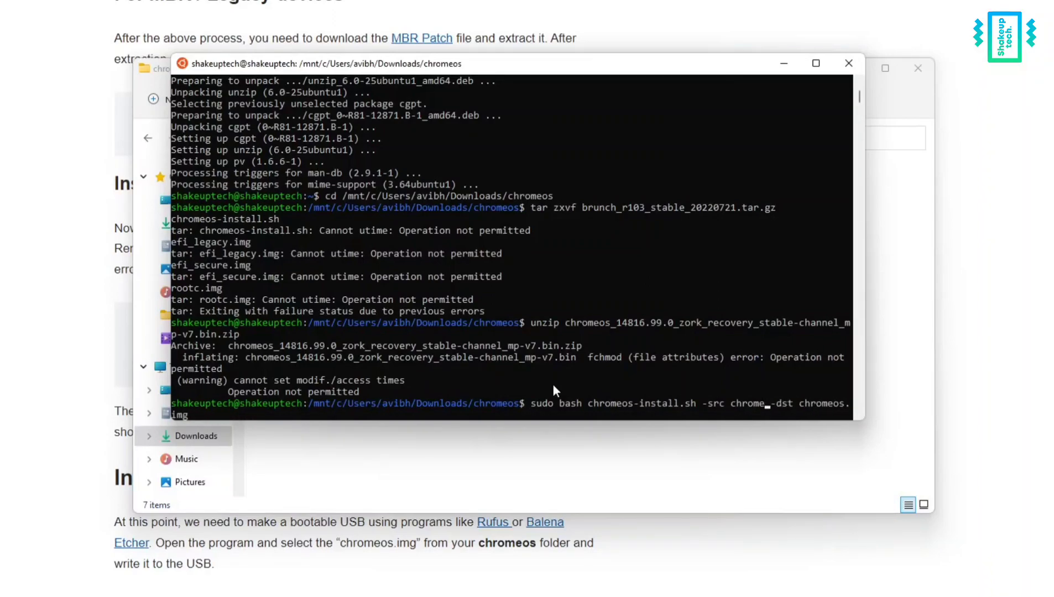
{"action": "key", "text": "BackSpace"}
{"action": "key", "text": "BackSpace"}
{"action": "key", "text": "BackSpace"}
{"action": "key", "text": "BackSpace"}
{"action": "key", "text": "BackSpace"}
{"action": "key", "text": "BackSpace"}
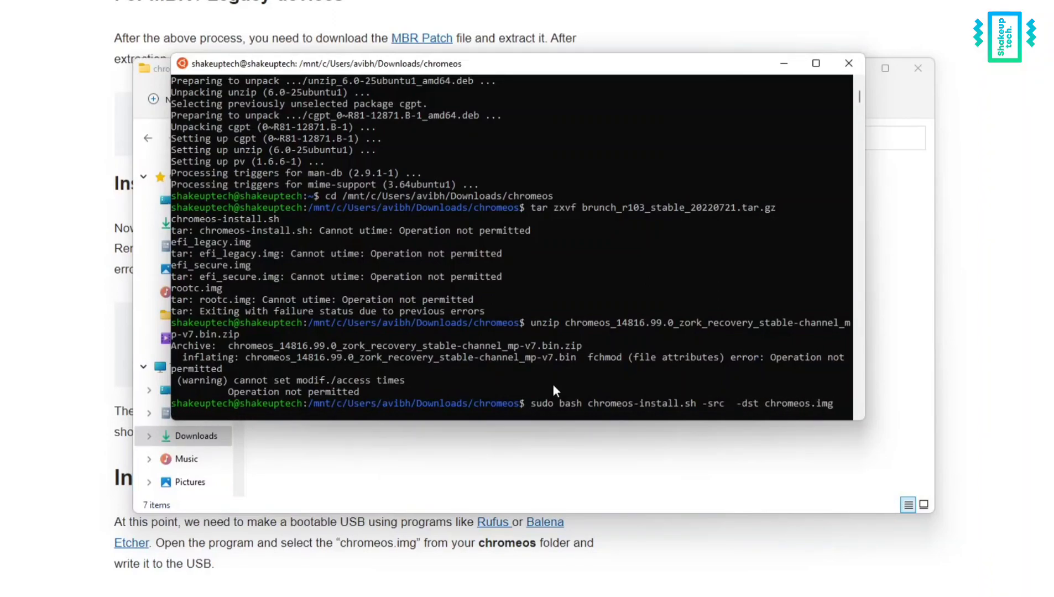
{"action": "key", "text": "ctrl+v"}
{"action": "scroll", "coordinate": [539, 354], "scroll_direction": "down", "scroll_amount": 1}
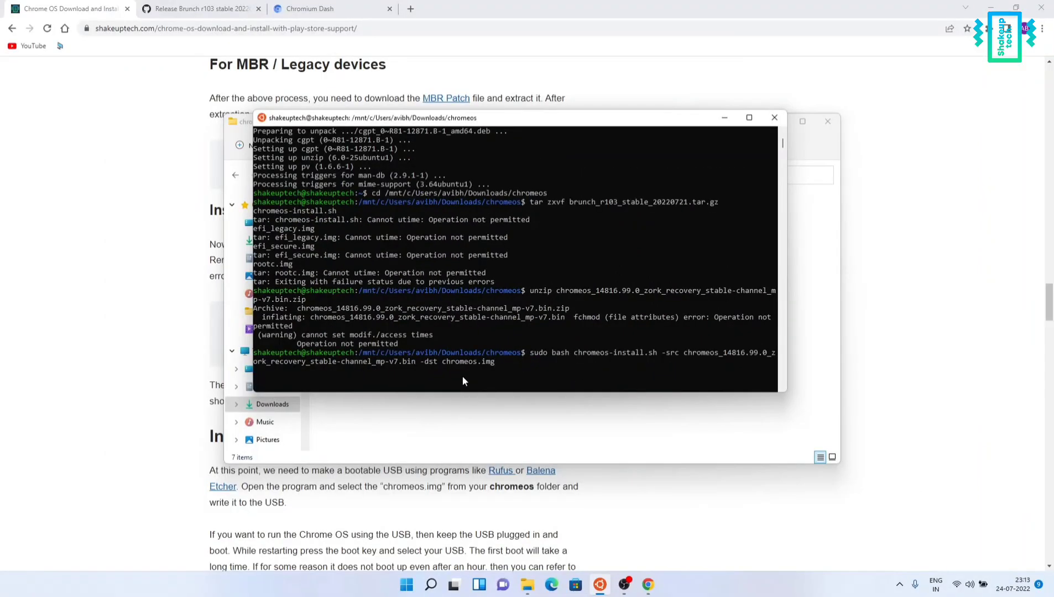
{"action": "scroll", "coordinate": [463, 381], "scroll_direction": "up", "scroll_amount": 1}
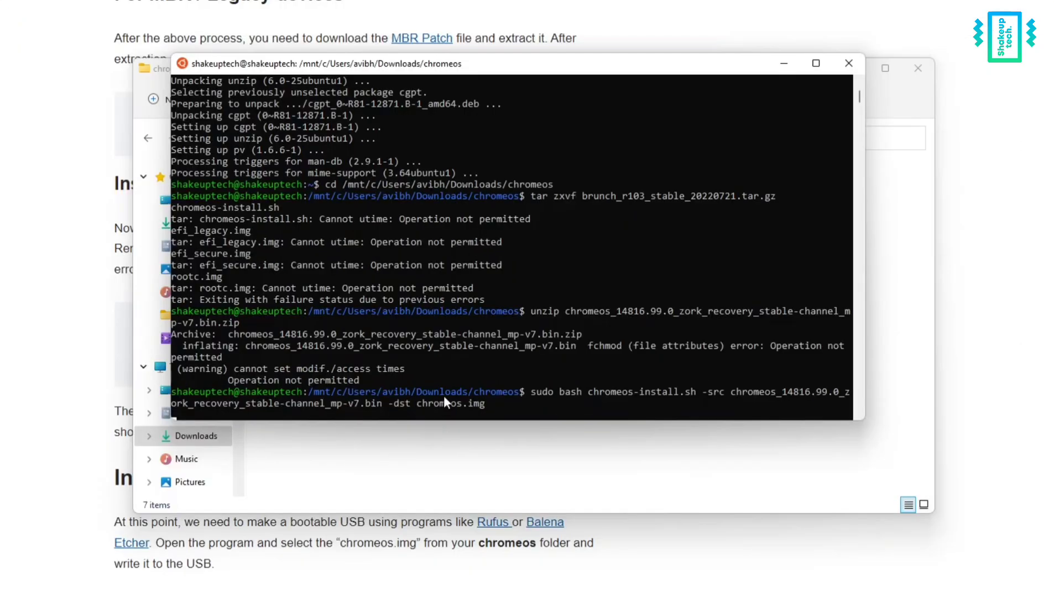
{"action": "key", "text": "Return"}
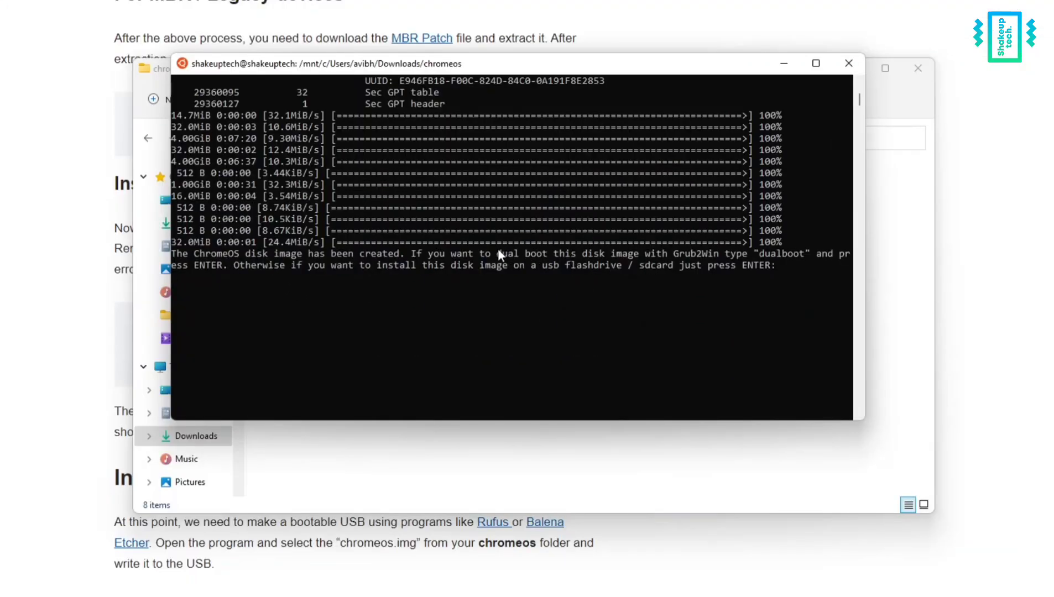
- Answer the dualboot prompt with just Enter so chromeos.img is built for USB installation
{"action": "left_click", "coordinate": [501, 265]}
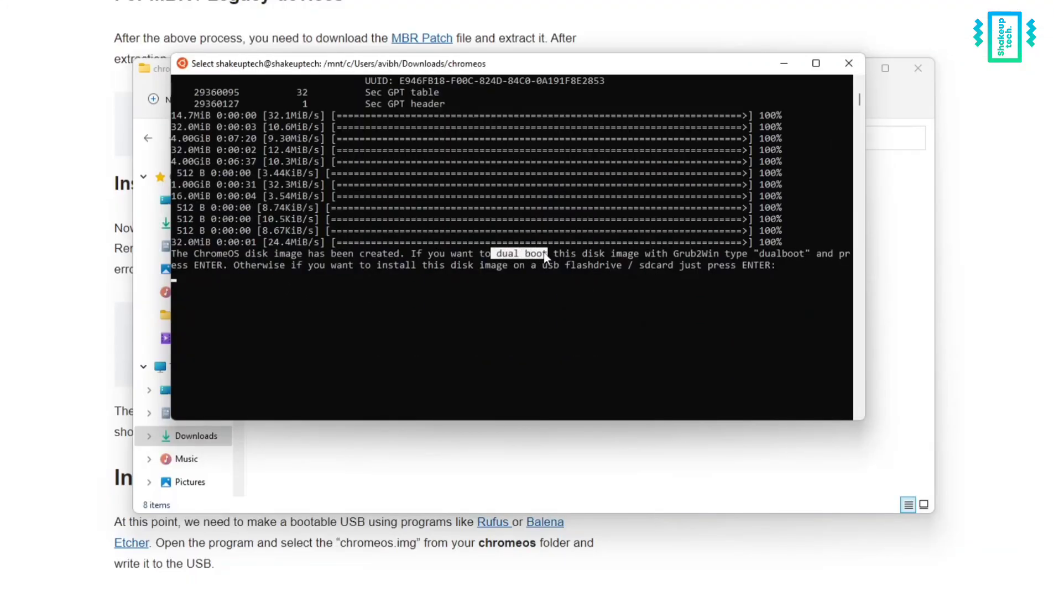
{"action": "left_click_drag", "start_coordinate": [754, 254], "coordinate": [809, 254]}
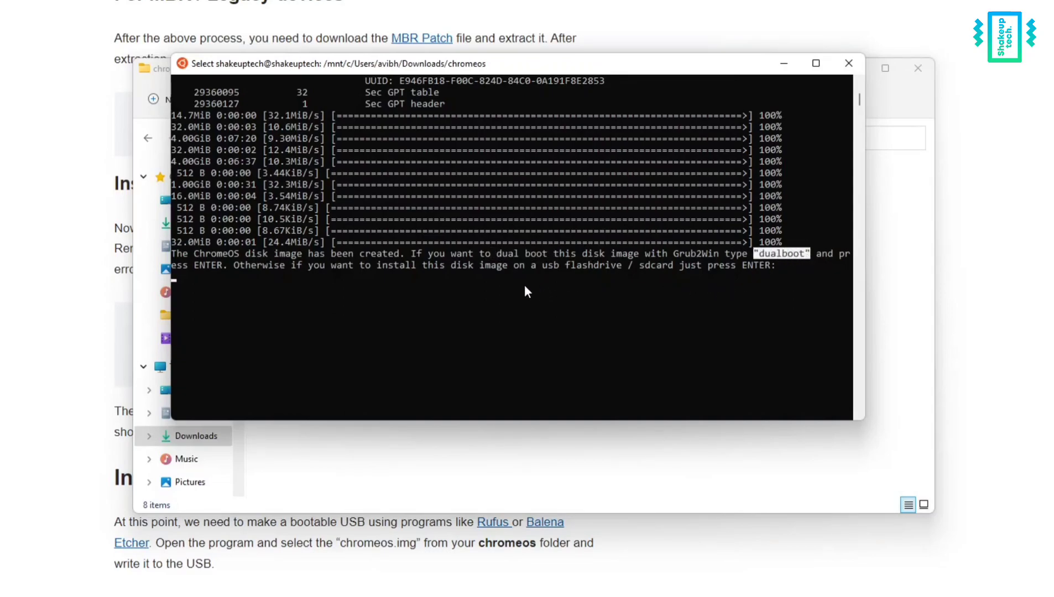
{"action": "left_click", "coordinate": [197, 265]}
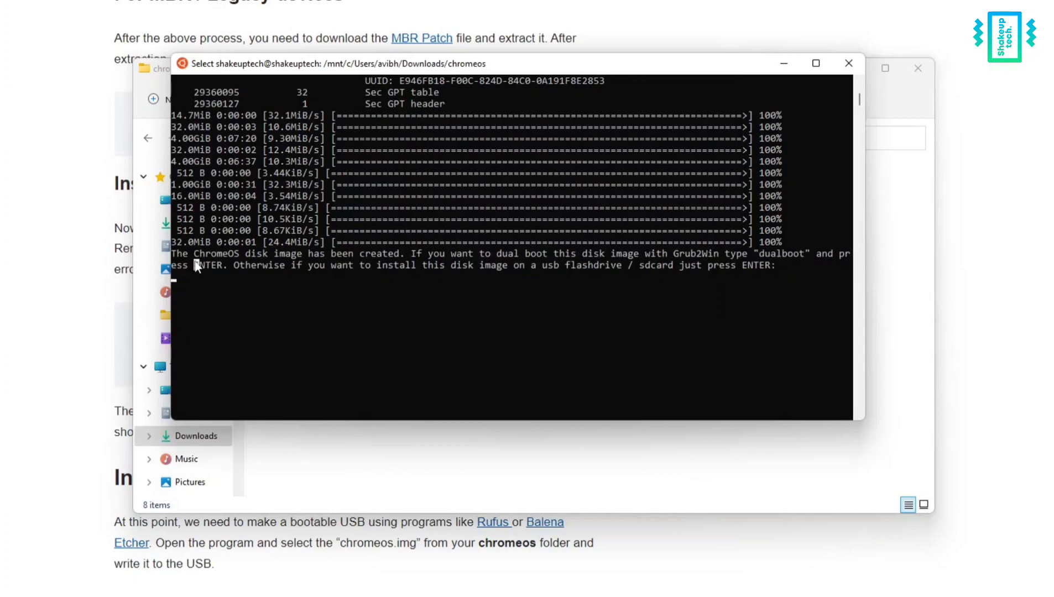
{"action": "left_click_drag", "start_coordinate": [196, 266], "coordinate": [238, 264]}
{"action": "left_click", "coordinate": [237, 277]}
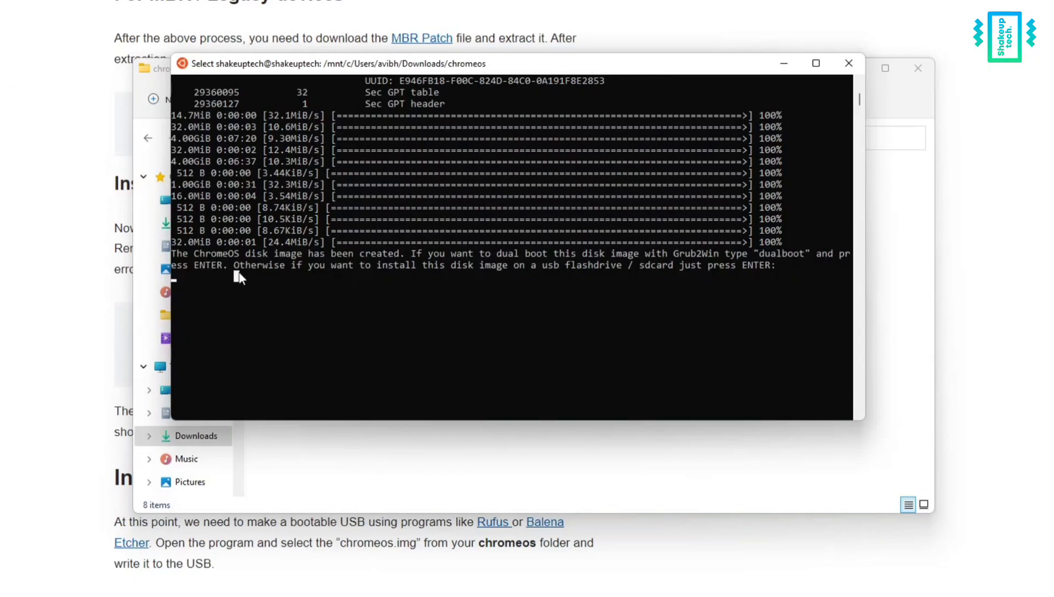
{"action": "right_click", "coordinate": [247, 300]}
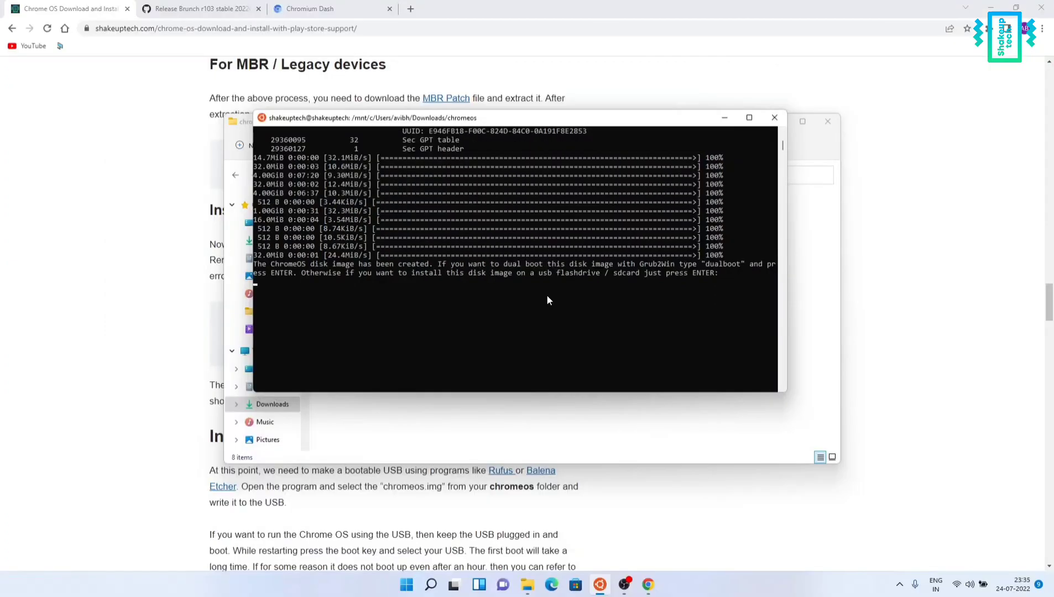
{"action": "key", "text": "Return"}
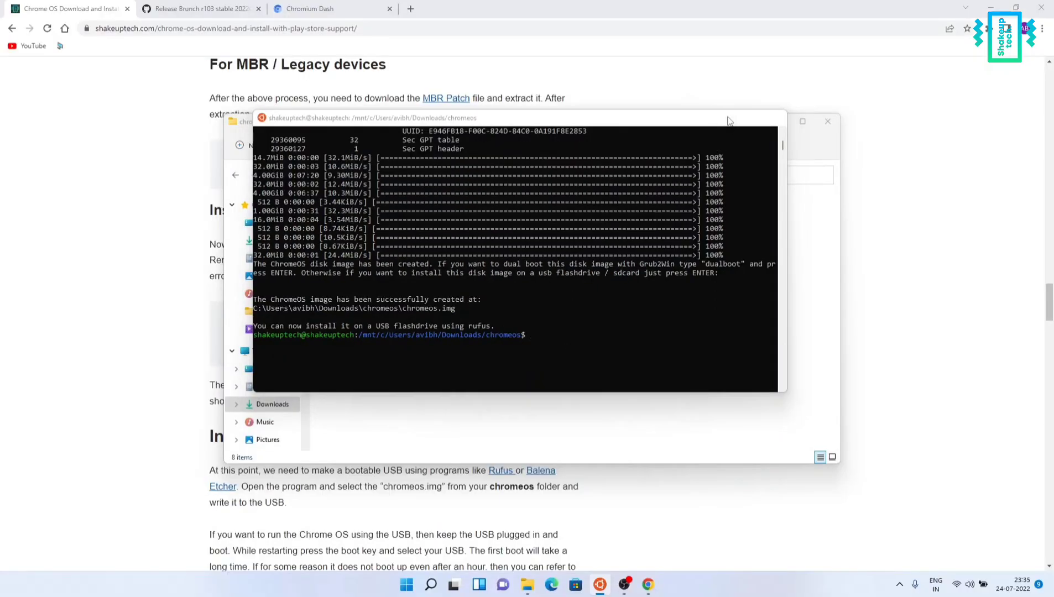
- Hide the terminal and follow the Rufus link under the guide's Installing Chrome OS on USB
{"action": "left_click", "coordinate": [728, 121]}
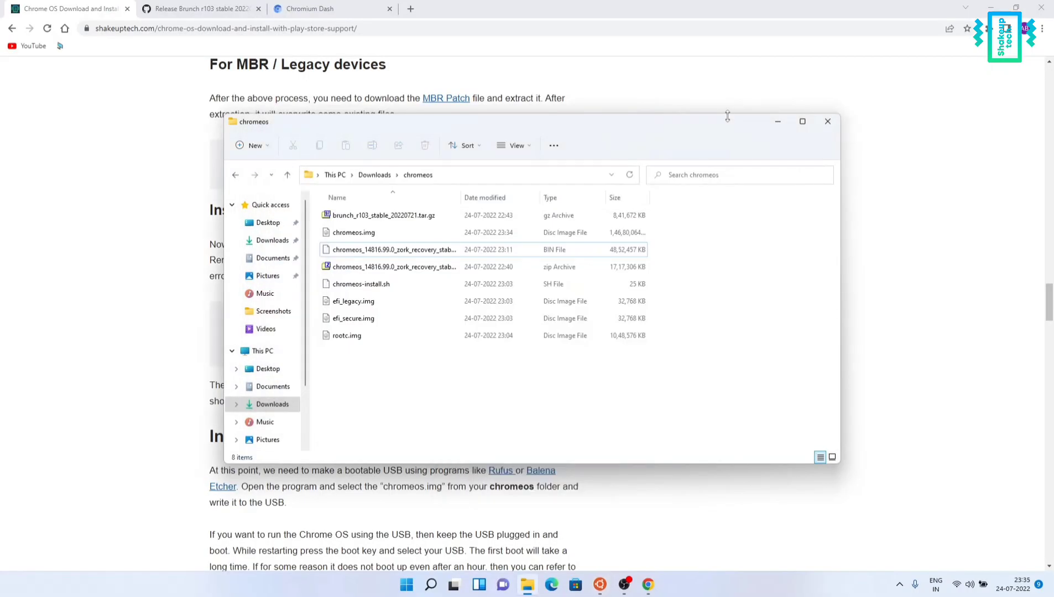
{"action": "left_click", "coordinate": [131, 208]}
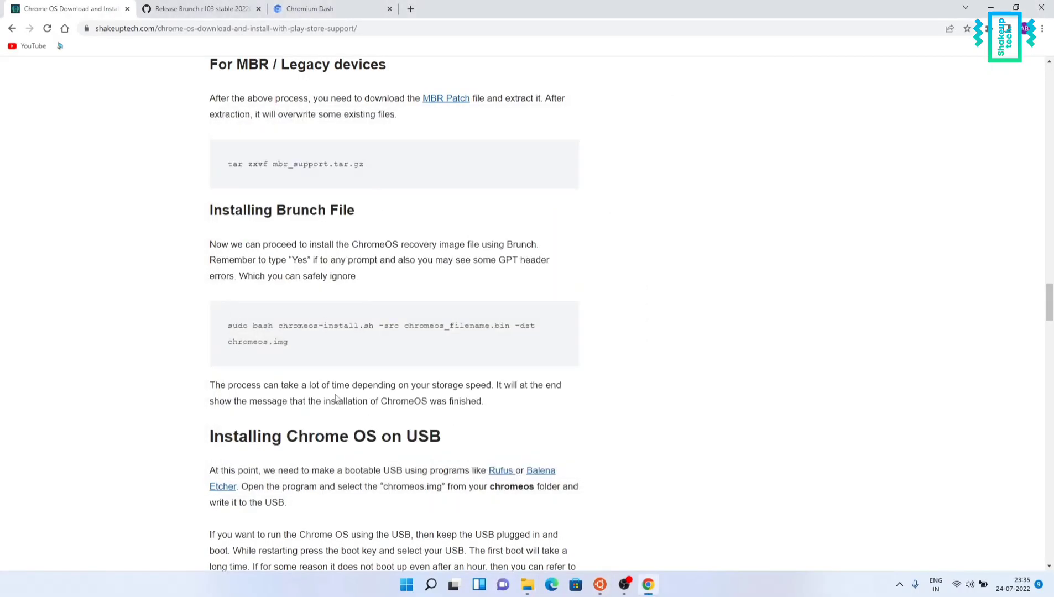
{"action": "scroll", "coordinate": [536, 384], "scroll_direction": "down", "scroll_amount": 4}
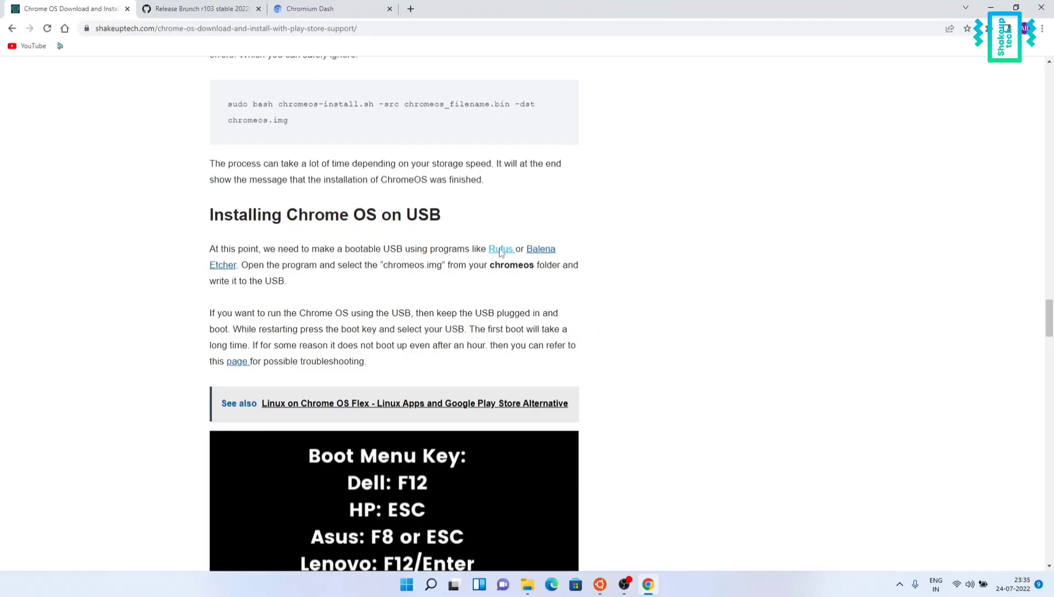
{"action": "left_click", "coordinate": [501, 250]}
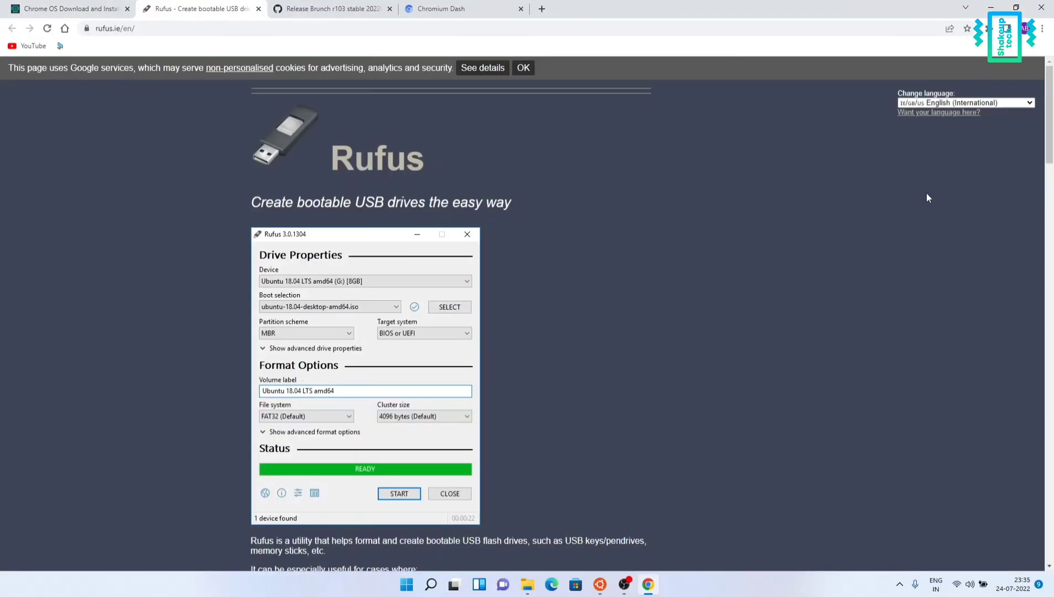
- Launch Rufus 3.18, keep the 16 GB USB drive as the device, and start choosing the image
{"action": "left_click", "coordinate": [990, 6]}
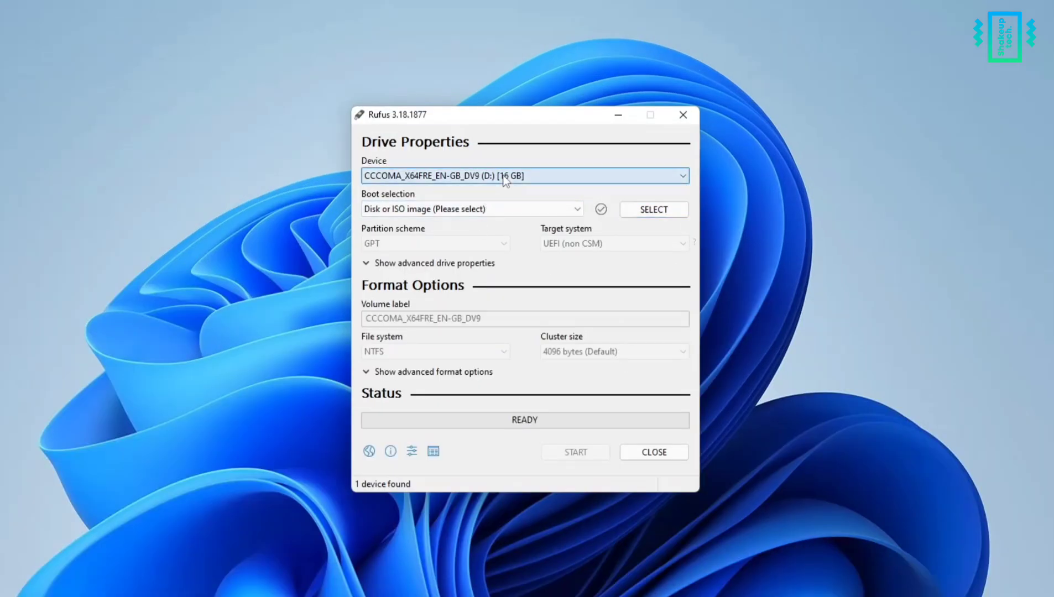
{"action": "left_click", "coordinate": [505, 177]}
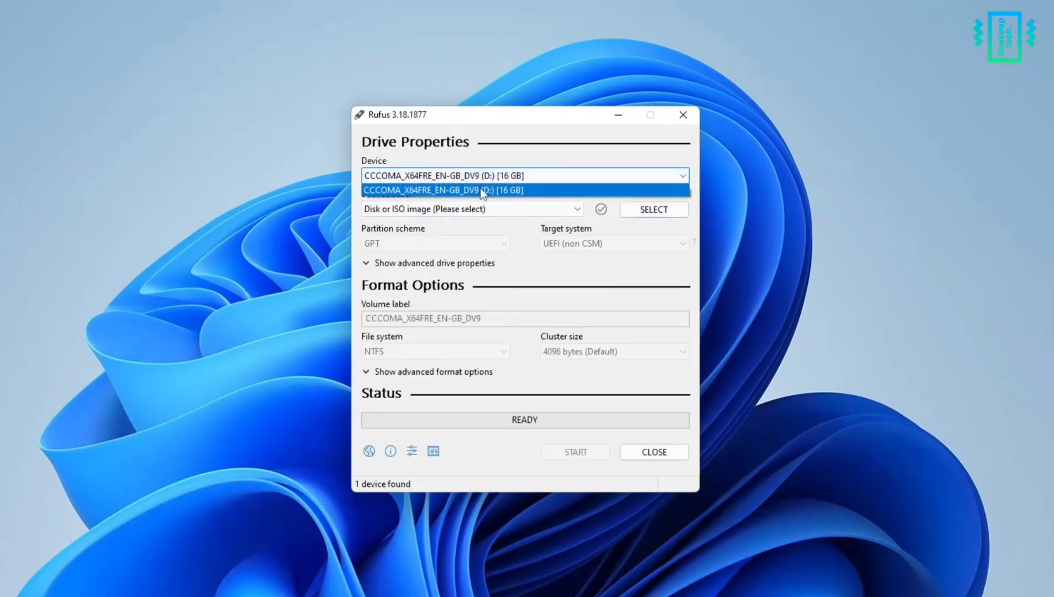
{"action": "left_click", "coordinate": [529, 156]}
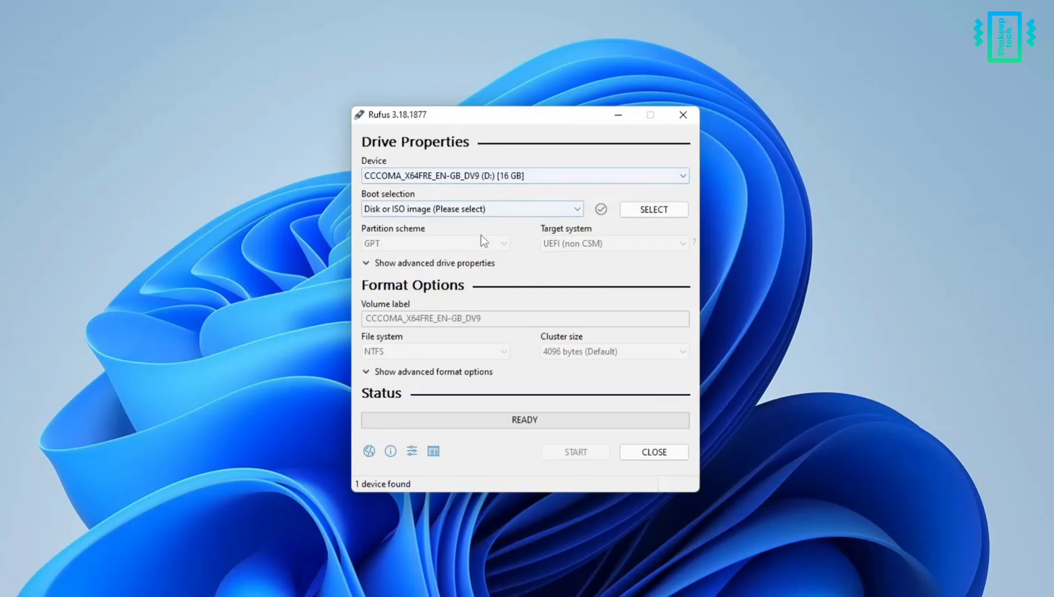
{"action": "left_click", "coordinate": [639, 212]}
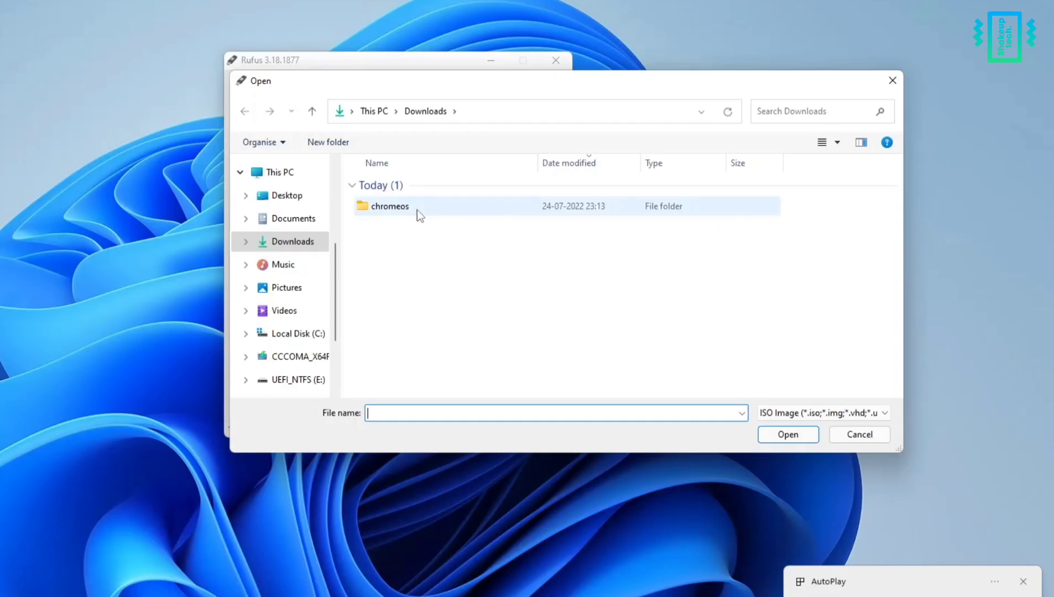
- Load chromeos.img from the Downloads chromeos folder into Rufus and start writing it, accepting the erase warning
{"action": "double_click", "coordinate": [417, 210]}
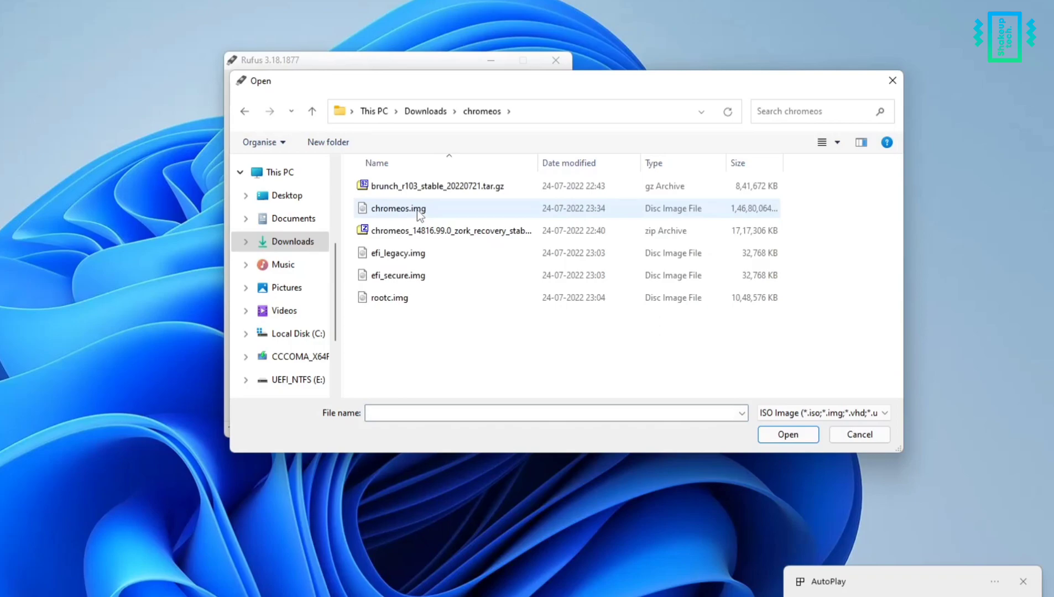
{"action": "left_click", "coordinate": [433, 212]}
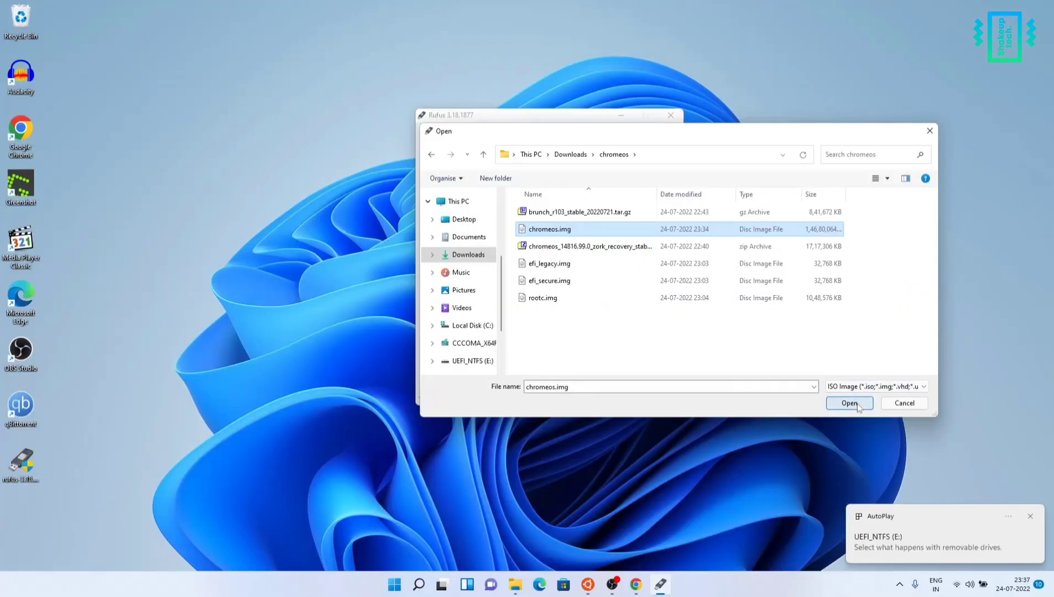
{"action": "left_click", "coordinate": [850, 404]}
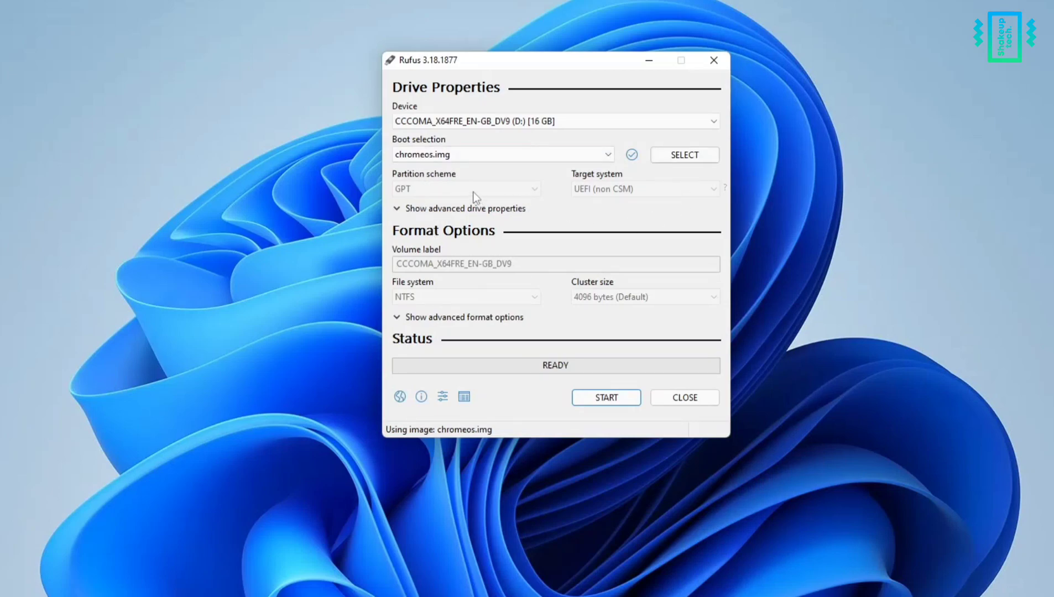
{"action": "left_click", "coordinate": [603, 399]}
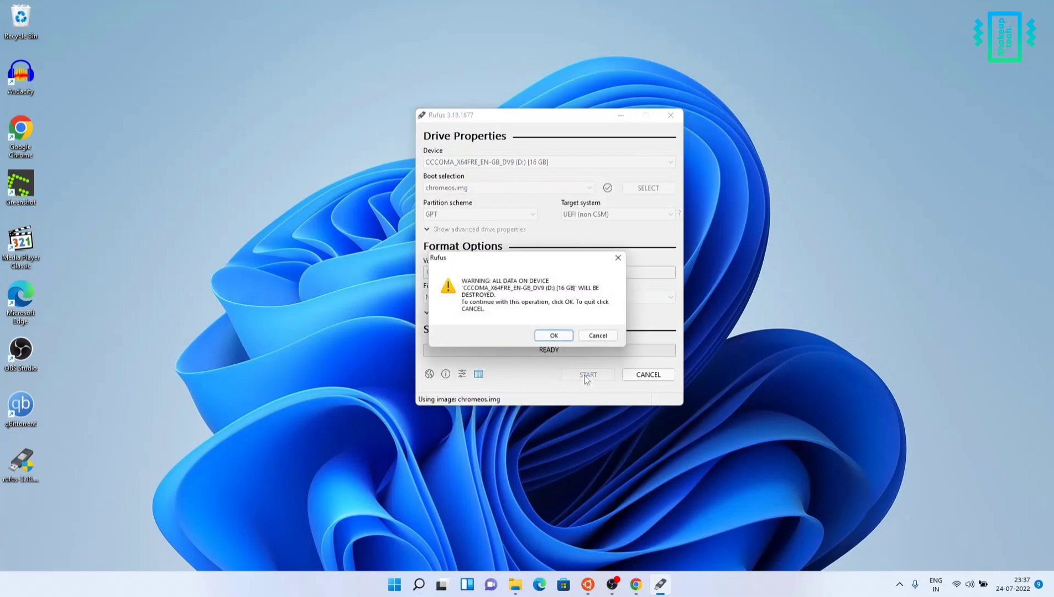
{"action": "left_click", "coordinate": [558, 339]}
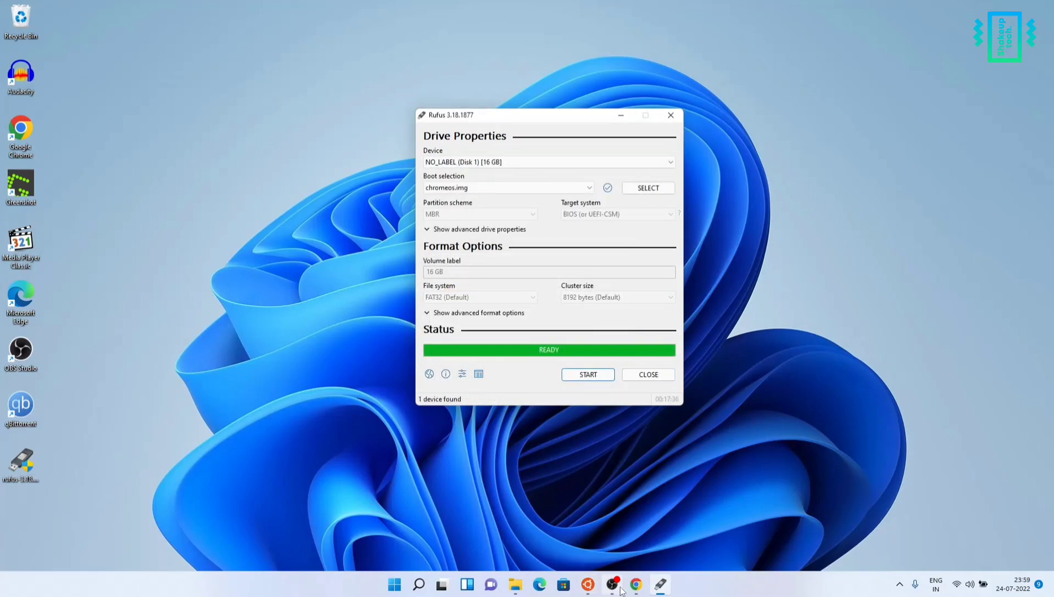
- Return to the tutorial article in Chrome and scroll down to the Boot Menu Key table
{"action": "left_click", "coordinate": [636, 585]}
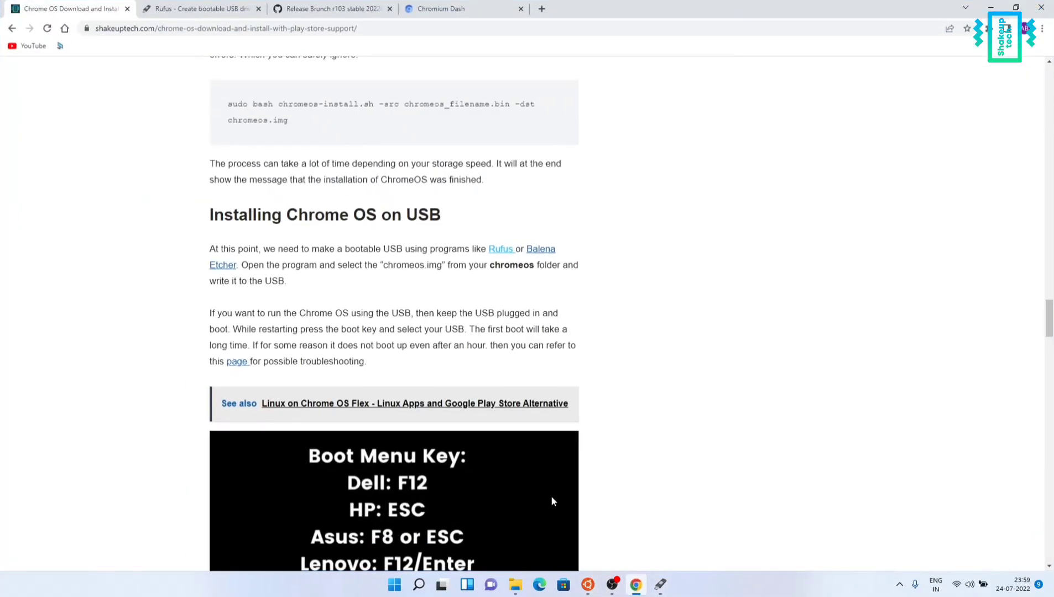
{"action": "scroll", "coordinate": [452, 369], "scroll_direction": "down", "scroll_amount": 3}
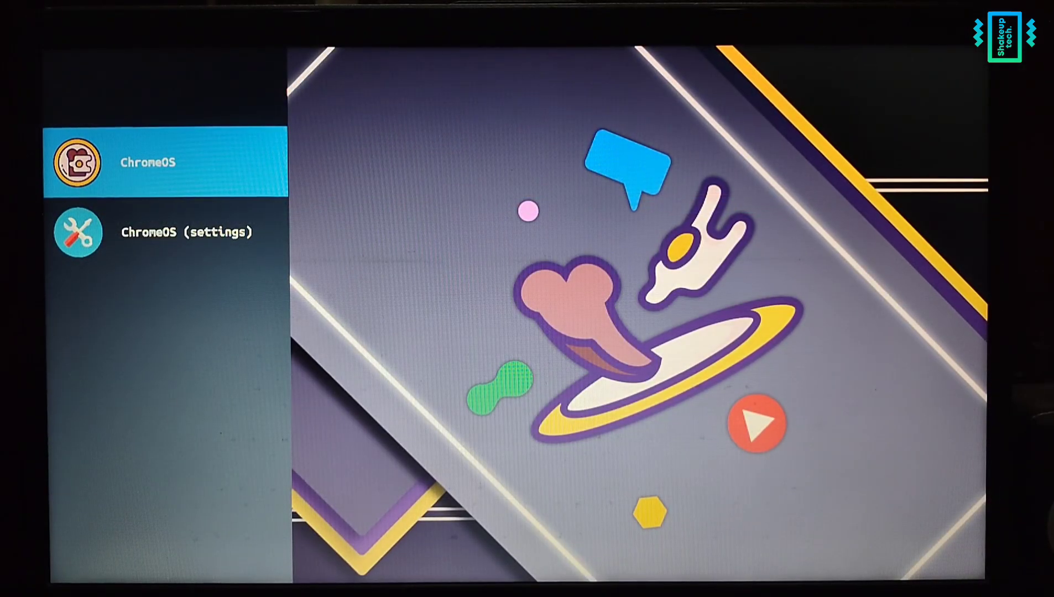
- Boot the normal ChromeOS entry, begin setup and join the HOGWARTS 5G Wi-Fi with its password
{"action": "key", "text": "Down"}
{"action": "key", "text": "Up"}
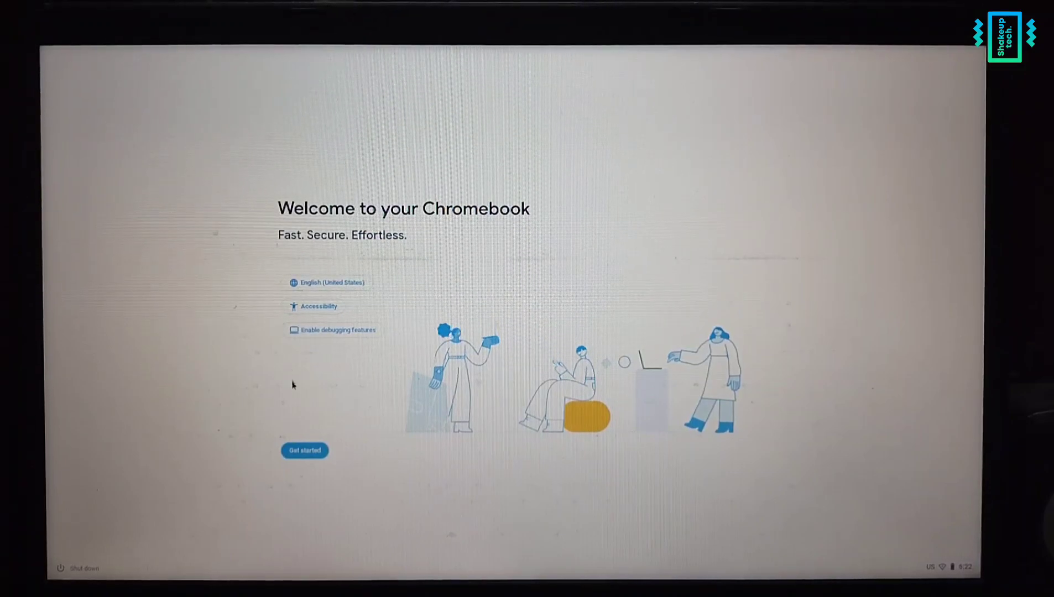
{"action": "left_click", "coordinate": [302, 451]}
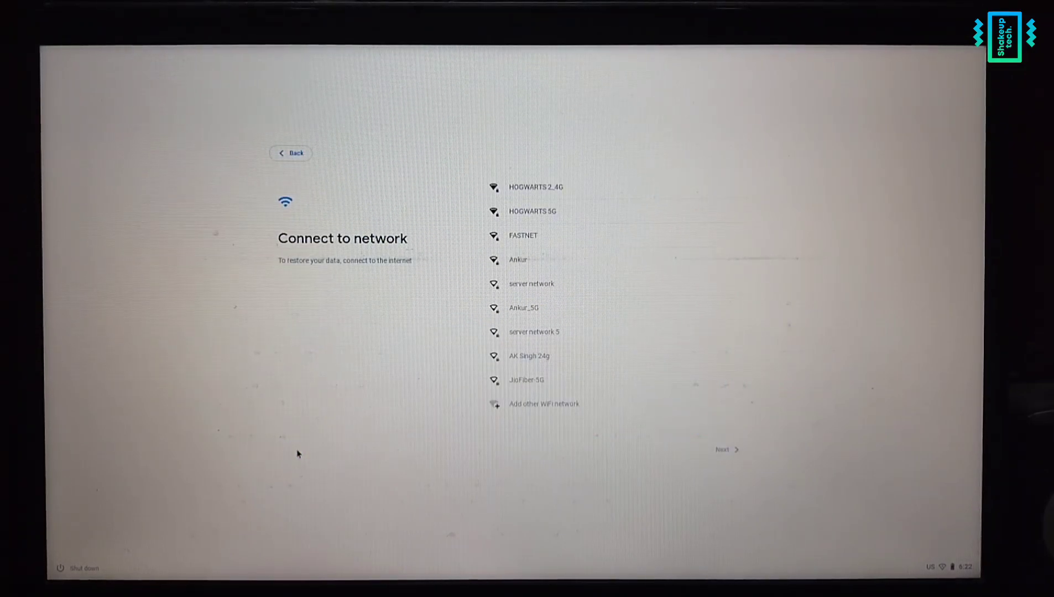
{"action": "left_click", "coordinate": [569, 212]}
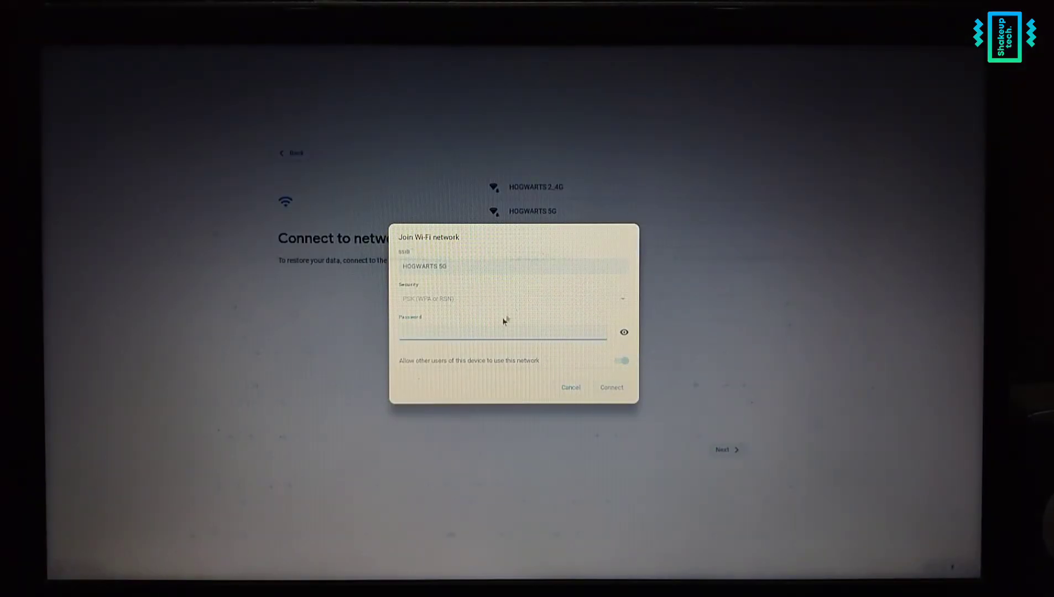
{"action": "type", "text": "•••••••••••••"}
{"action": "left_click", "coordinate": [609, 388]}
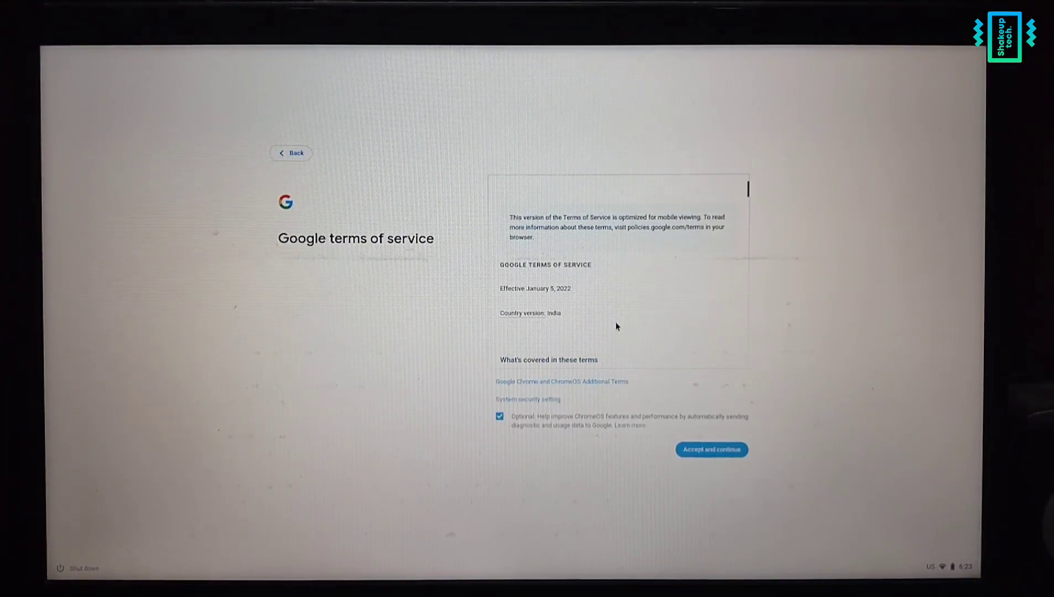
- Accept Google terms, choose personal use, accept sync and Google Play, skip apps and phone
{"action": "left_click", "coordinate": [690, 453]}
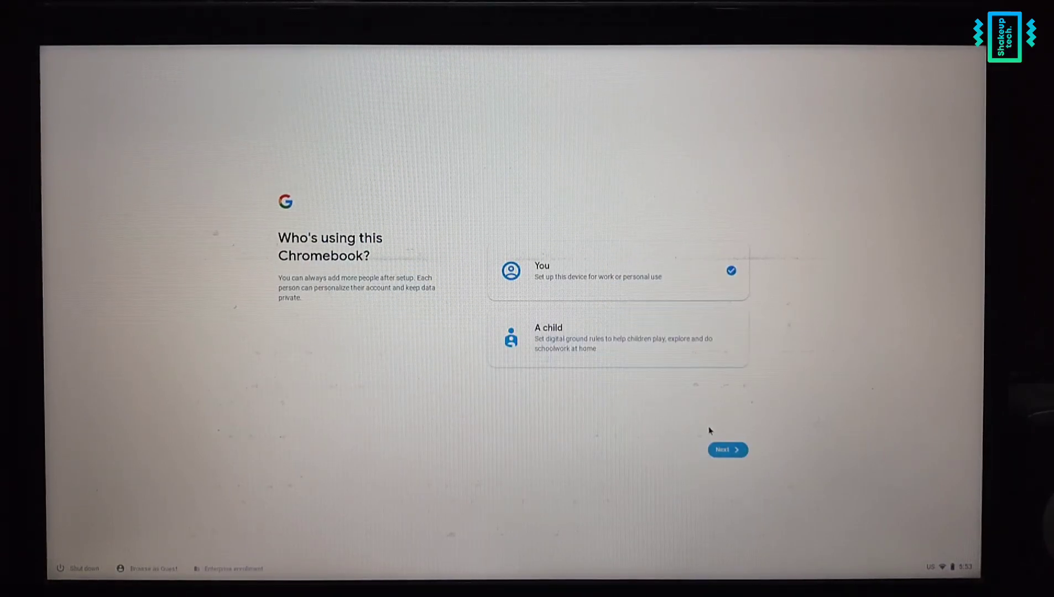
{"action": "left_click", "coordinate": [727, 447]}
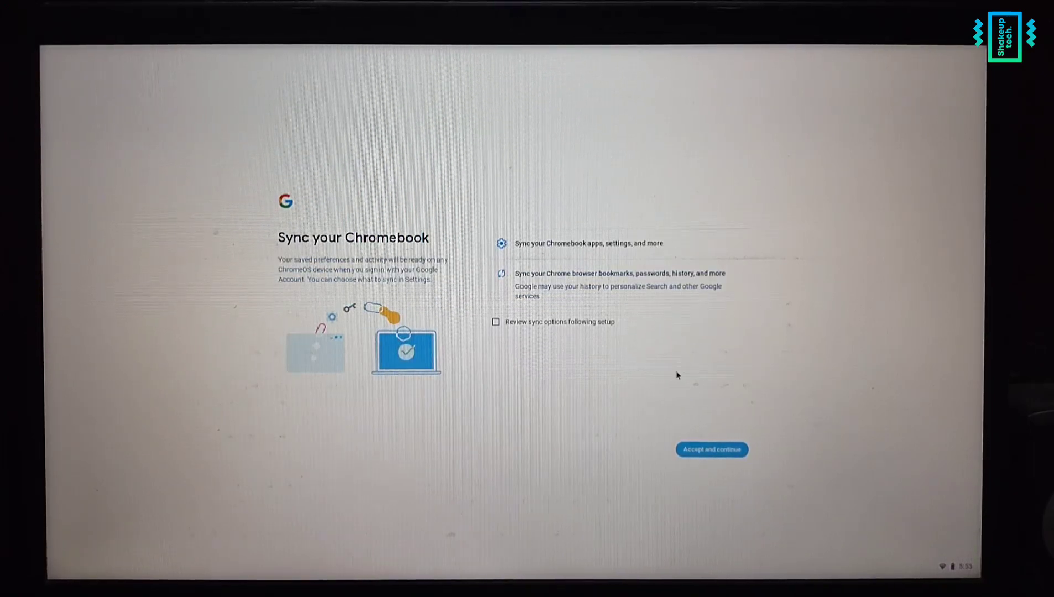
{"action": "left_click", "coordinate": [703, 452]}
{"action": "left_click", "coordinate": [721, 453]}
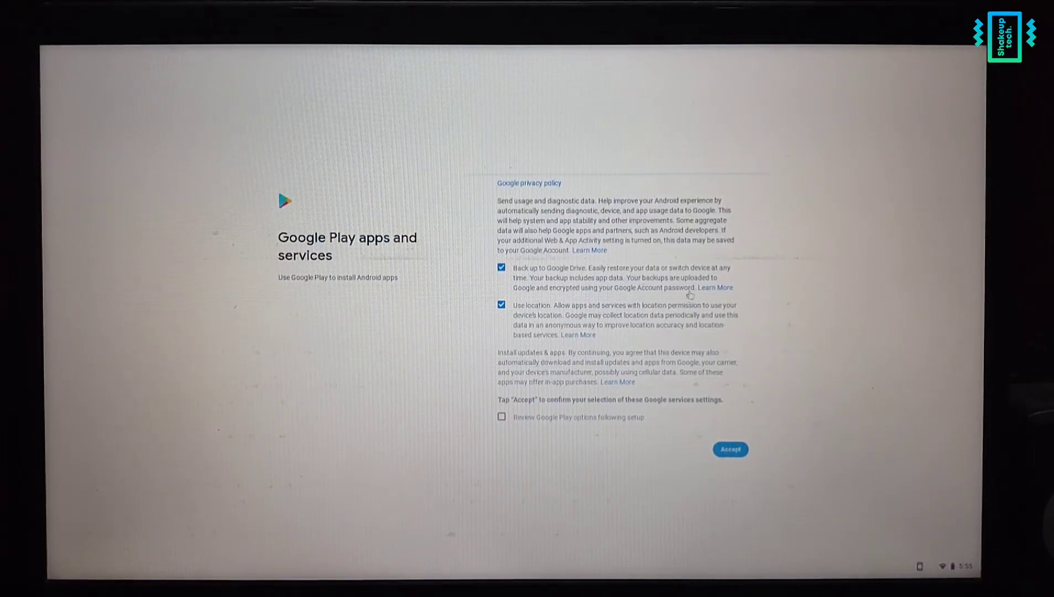
{"action": "left_click", "coordinate": [730, 450]}
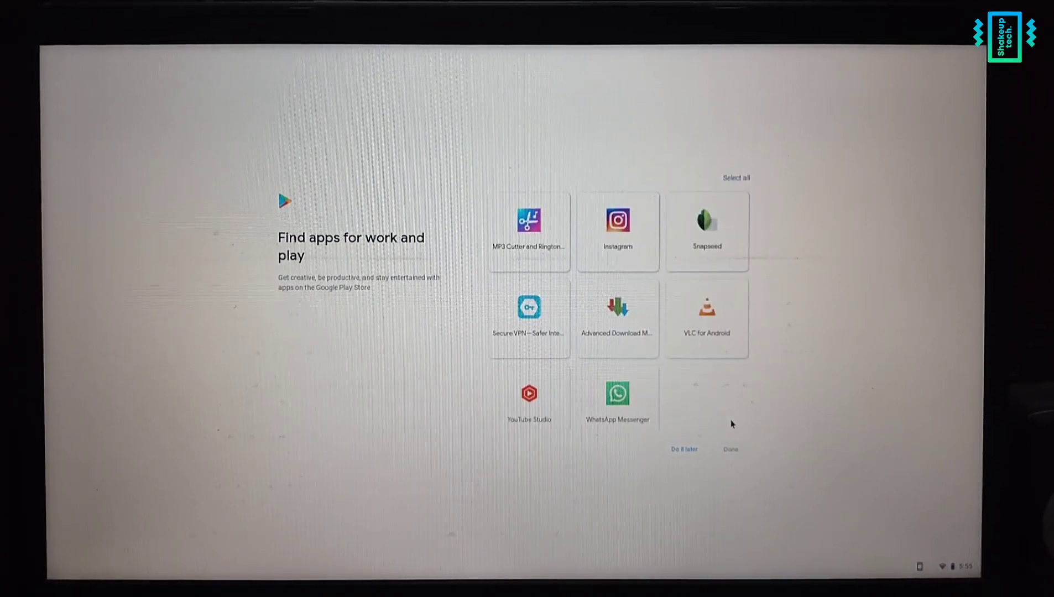
{"action": "left_click", "coordinate": [687, 451]}
{"action": "left_click", "coordinate": [658, 450]}
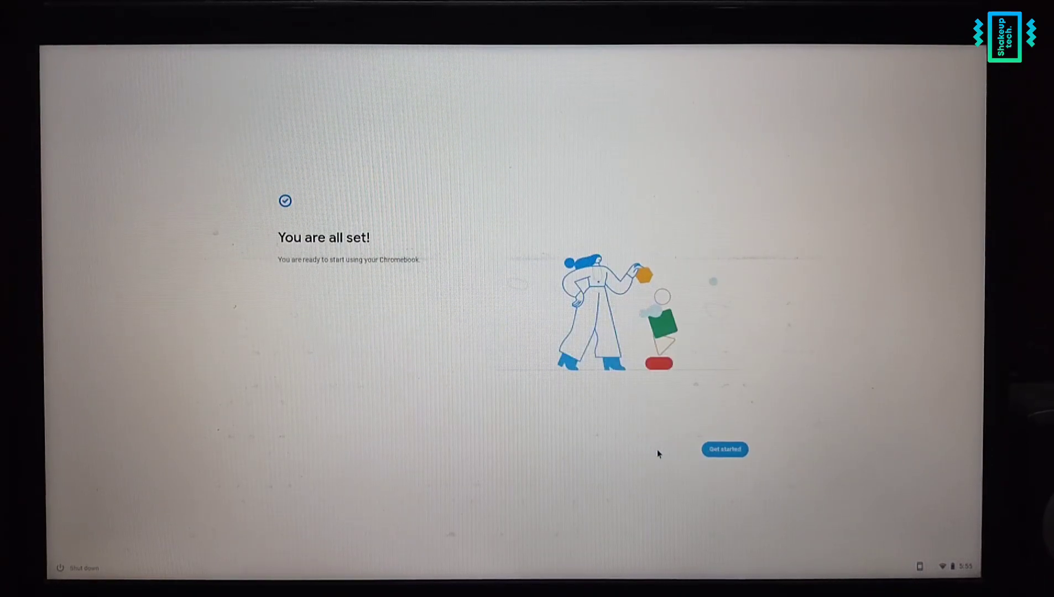
{"action": "left_click", "coordinate": [719, 445]}
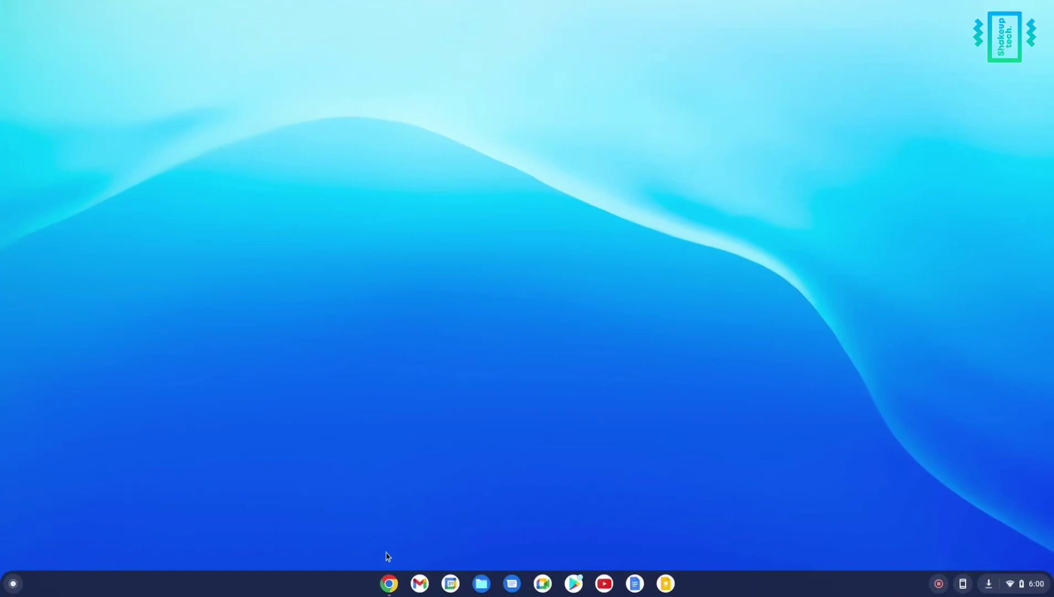
- Open a crosh terminal in Chrome and enter shell to get the chronos@localhost prompt
{"action": "left_click", "coordinate": [390, 585]}
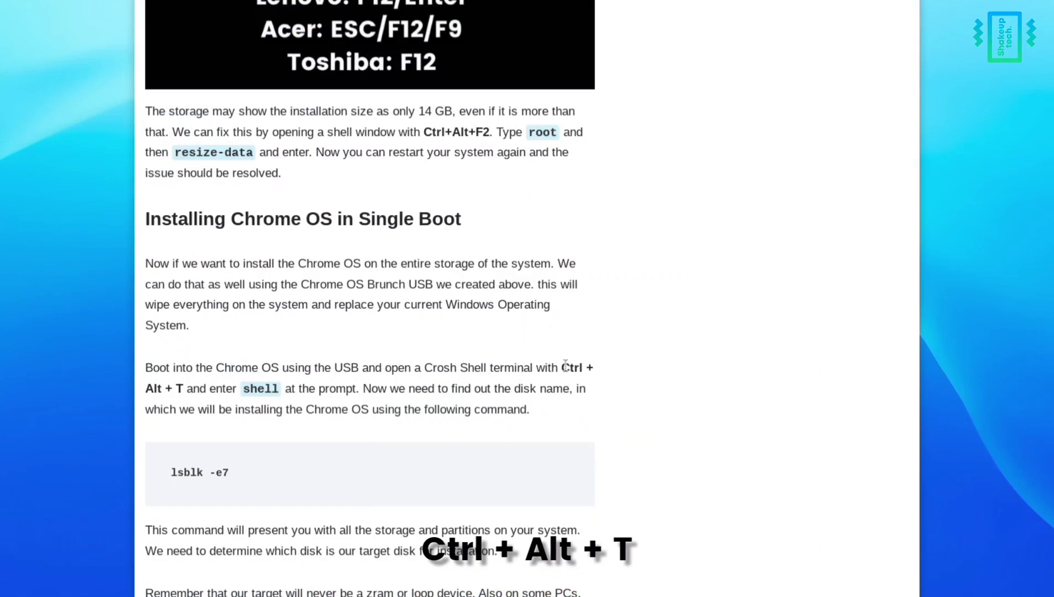
{"action": "left_click_drag", "start_coordinate": [566, 363], "coordinate": [184, 386]}
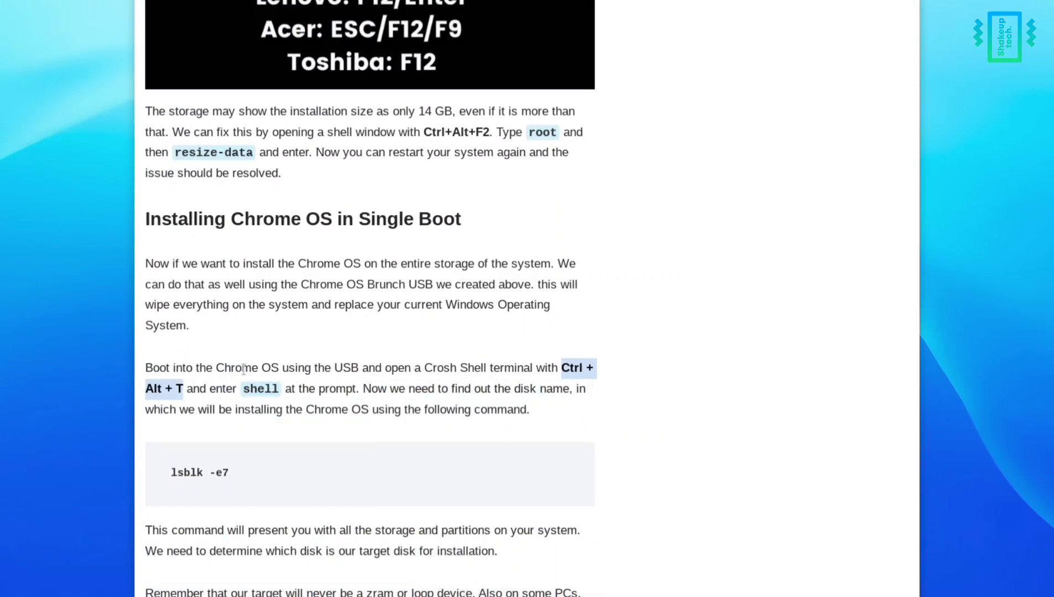
{"action": "left_click", "coordinate": [638, 338]}
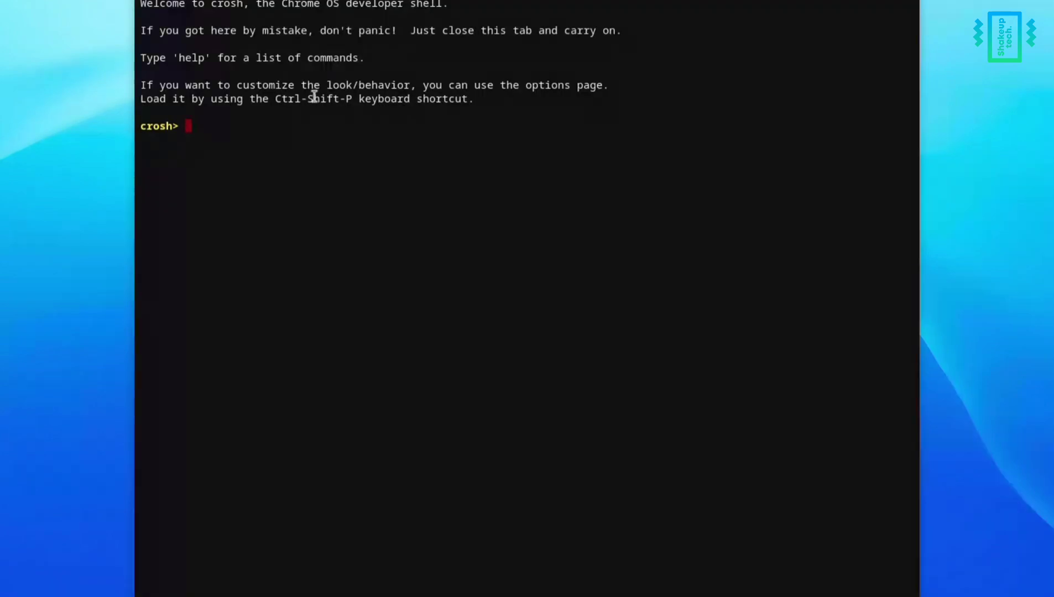
{"action": "type", "text": "she"}
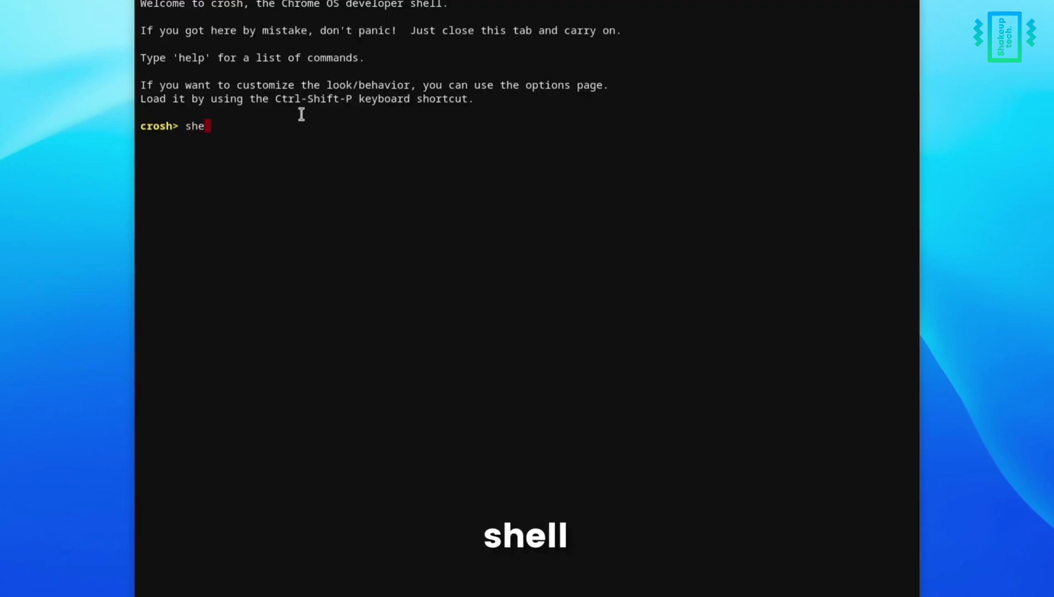
{"action": "type", "text": "ll"}
{"action": "key", "text": "Return"}
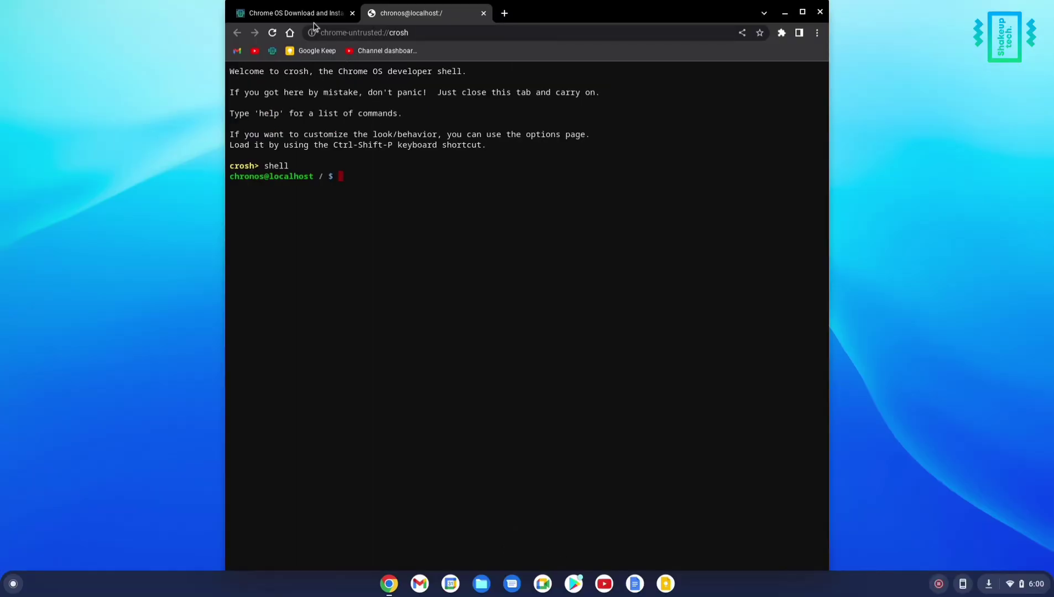
- Back in the install article, select the lsblk -e7 command
{"action": "left_click", "coordinate": [308, 13]}
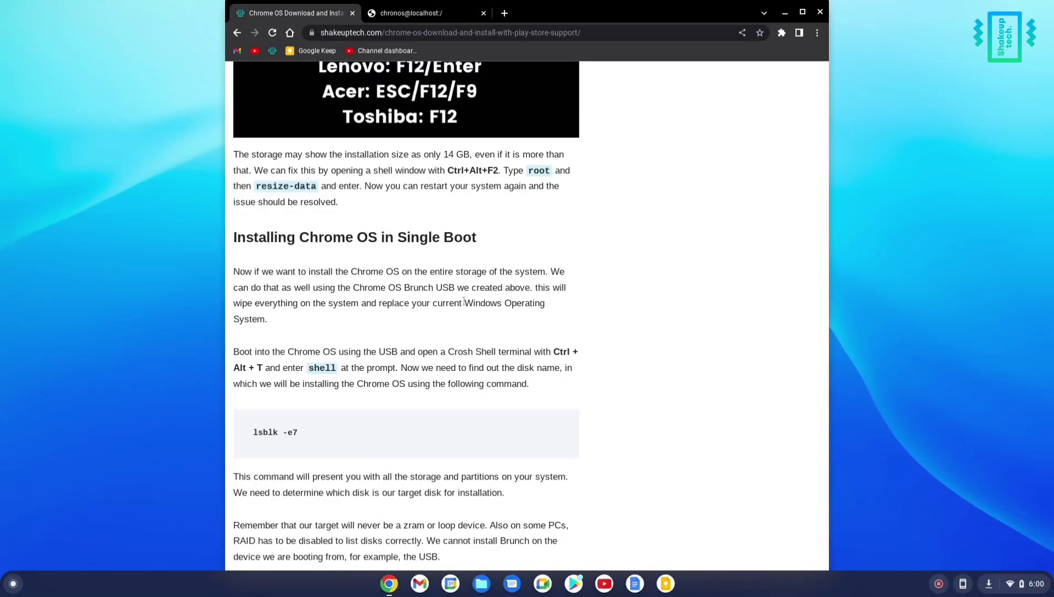
{"action": "scroll", "coordinate": [463, 301], "scroll_direction": "down", "scroll_amount": 3}
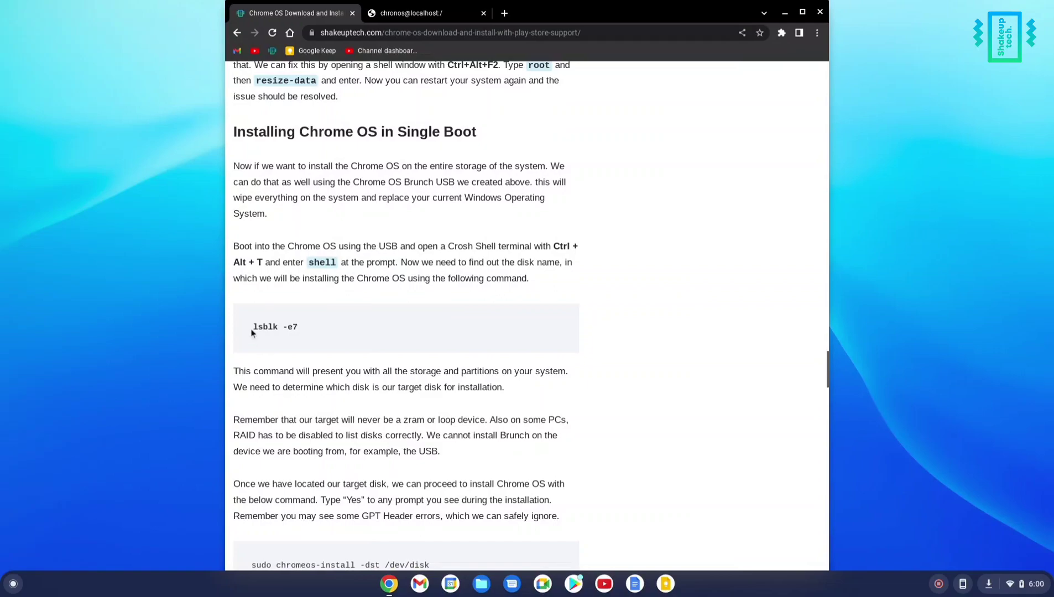
{"action": "left_click_drag", "start_coordinate": [252, 332], "coordinate": [300, 328]}
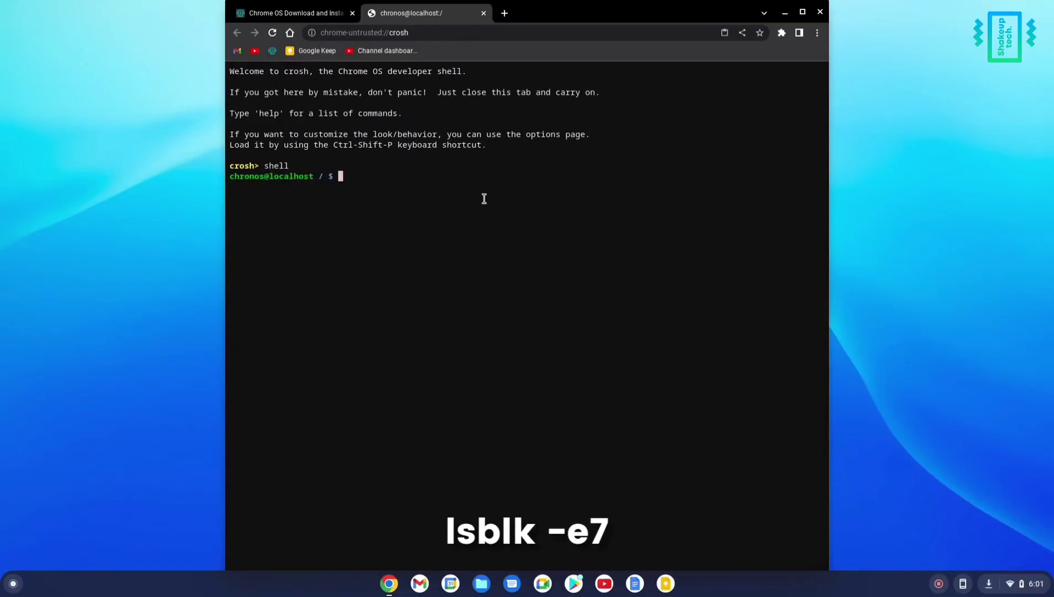
- Paste and run lsblk -e7 in crosh, listing the 931.5G sda and 15.1G sdb disks
{"action": "type", "text": "lsblk -e7"}
{"action": "key", "text": "Return"}
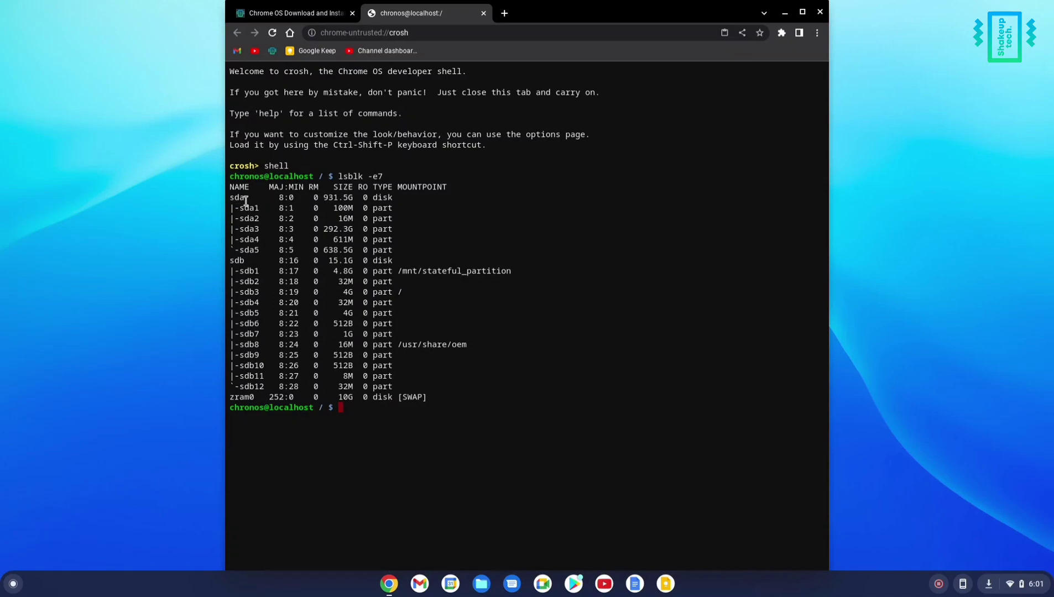
- Copy the sudo chromeos-install -dst /dev/disk command from the article and paste it into crosh
{"action": "left_click", "coordinate": [299, 12]}
{"action": "scroll", "coordinate": [404, 303], "scroll_direction": "down", "scroll_amount": 1}
{"action": "scroll", "coordinate": [404, 303], "scroll_direction": "down", "scroll_amount": 1}
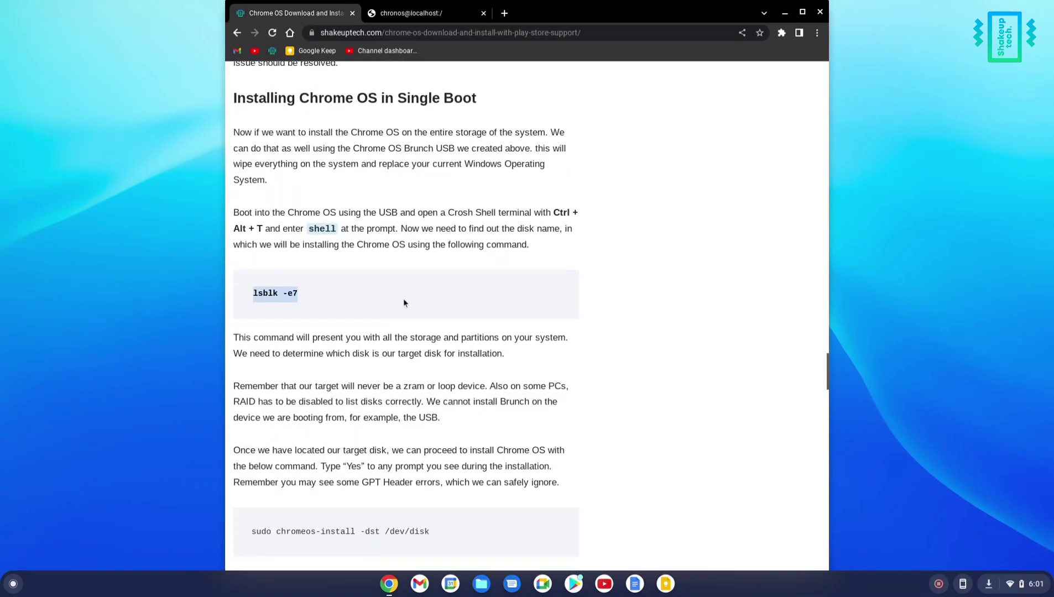
{"action": "scroll", "coordinate": [404, 303], "scroll_direction": "down", "scroll_amount": 2}
{"action": "scroll", "coordinate": [405, 304], "scroll_direction": "down", "scroll_amount": 1}
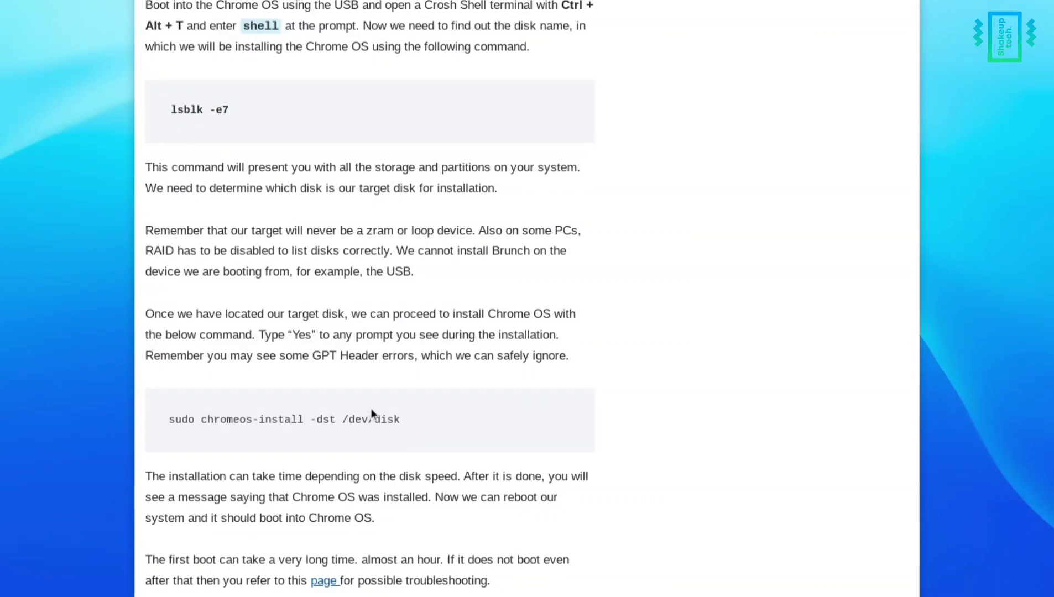
{"action": "triple_click", "coordinate": [388, 419]}
{"action": "key", "text": "ctrl+c"}
{"action": "key", "text": "ctrl+Tab"}
{"action": "key", "text": "ctrl+shift+v"}
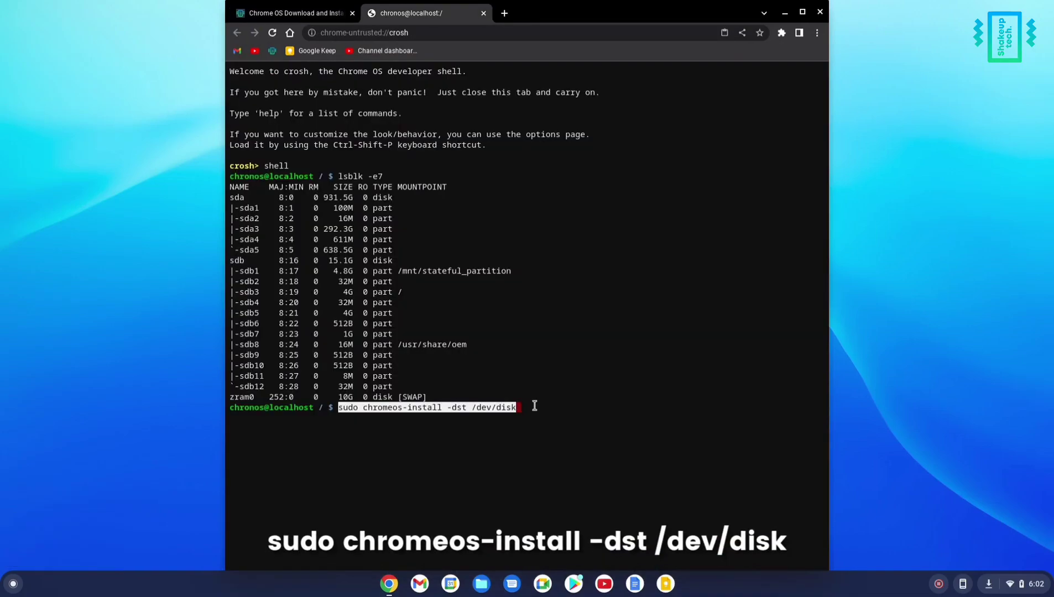
- Change the target to /dev/sda, run the install and confirm erasing with yes
{"action": "key", "text": "BackSpace"}
{"action": "key", "text": "BackSpace"}
{"action": "key", "text": "BackSpace"}
{"action": "key", "text": "BackSpace"}
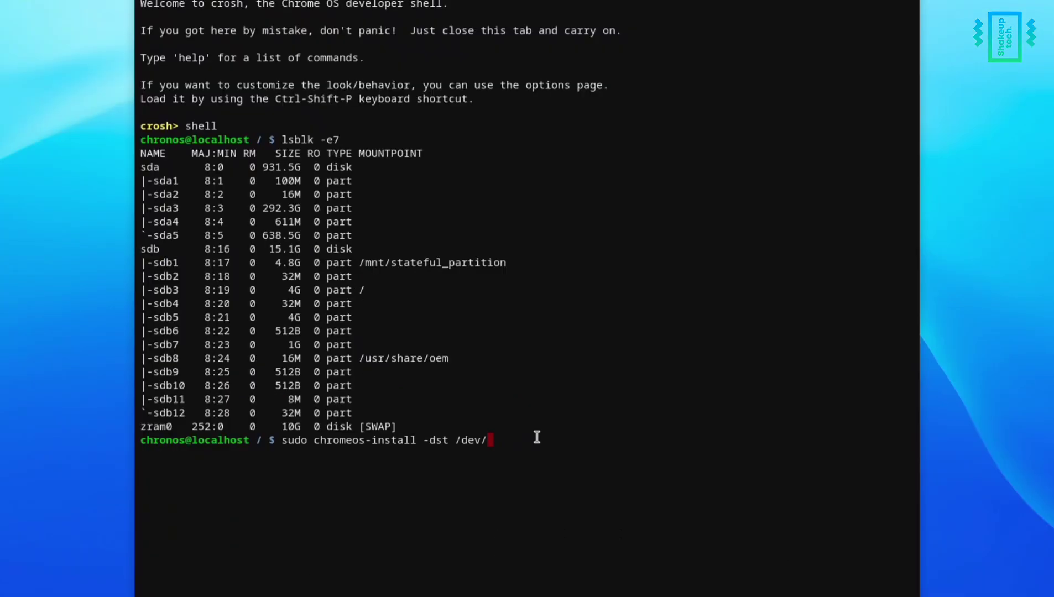
{"action": "type", "text": "sda"}
{"action": "key", "text": "Return"}
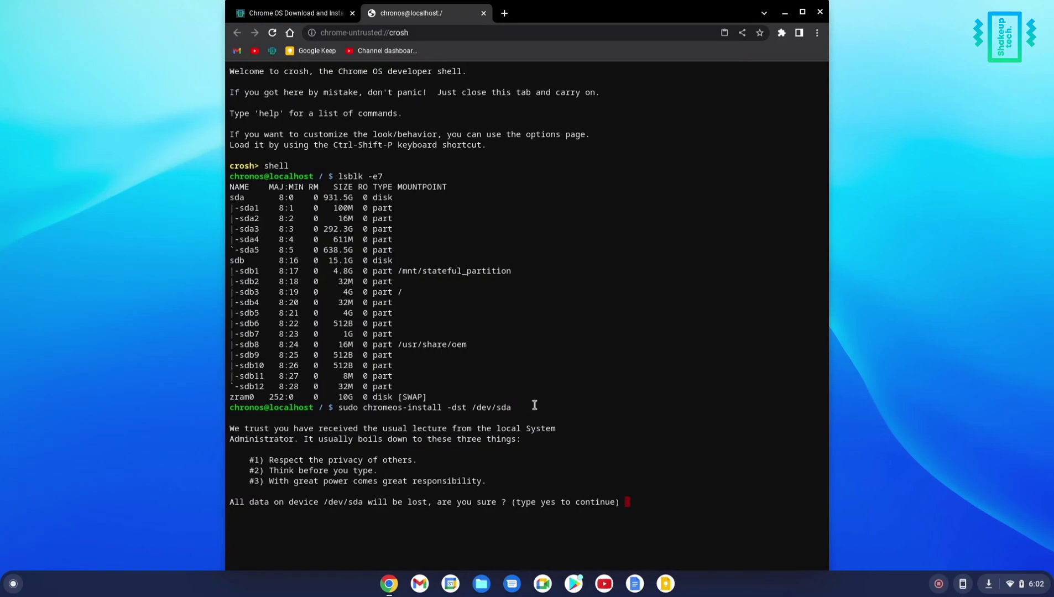
{"action": "type", "text": "yes"}
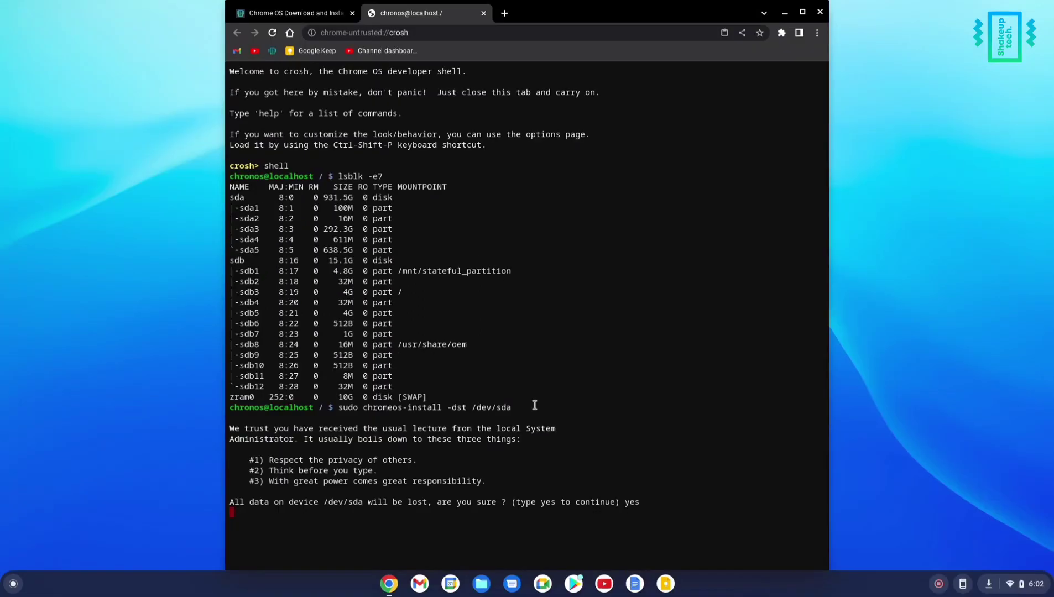
{"action": "key", "text": "Return"}
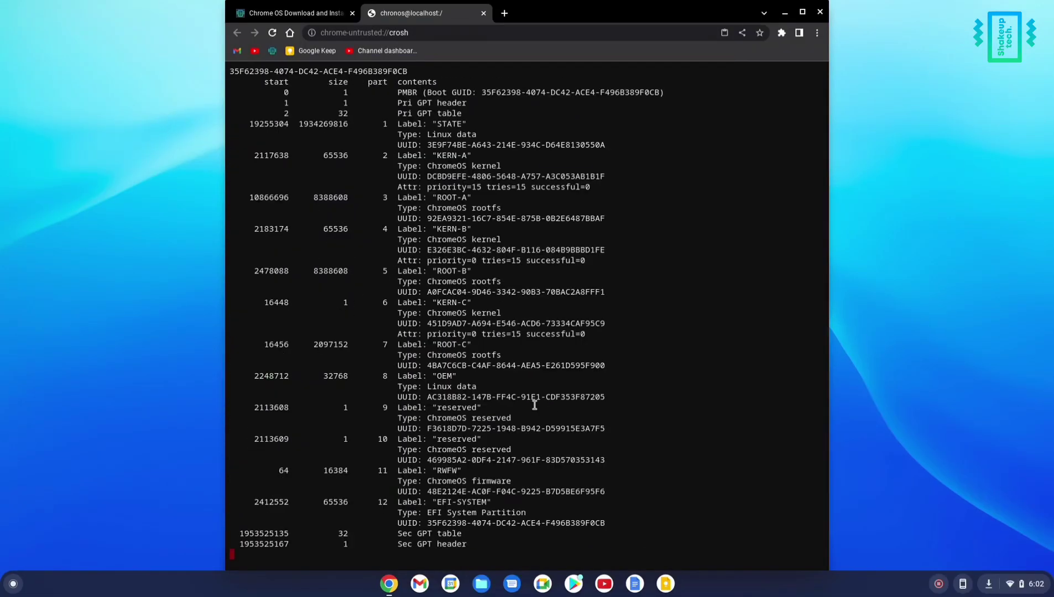
{"action": "scroll", "coordinate": [534, 182], "scroll_direction": "up", "scroll_amount": 4}
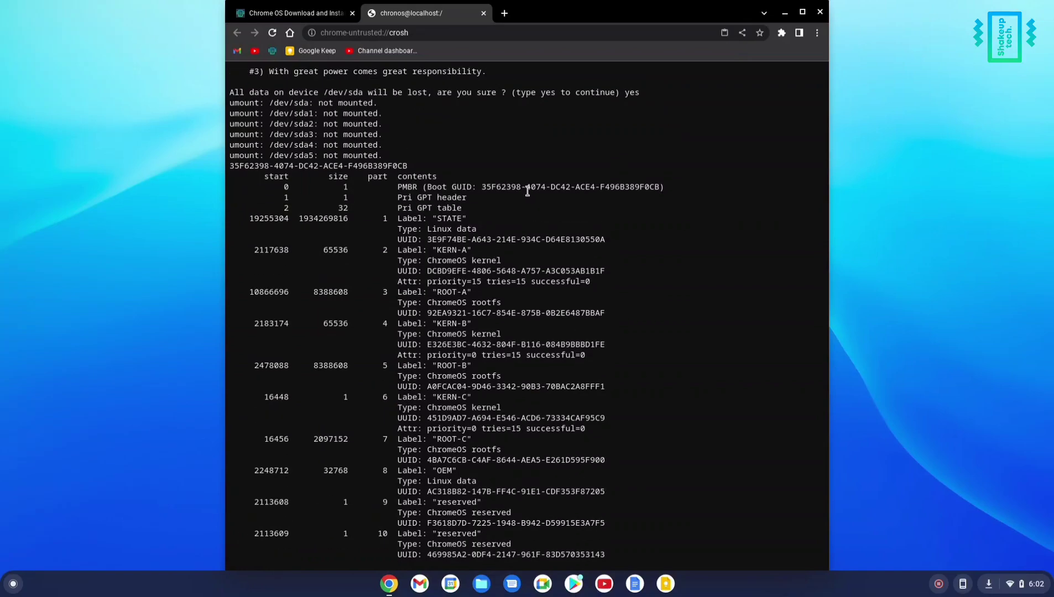
{"action": "scroll", "coordinate": [528, 191], "scroll_direction": "down", "scroll_amount": 4}
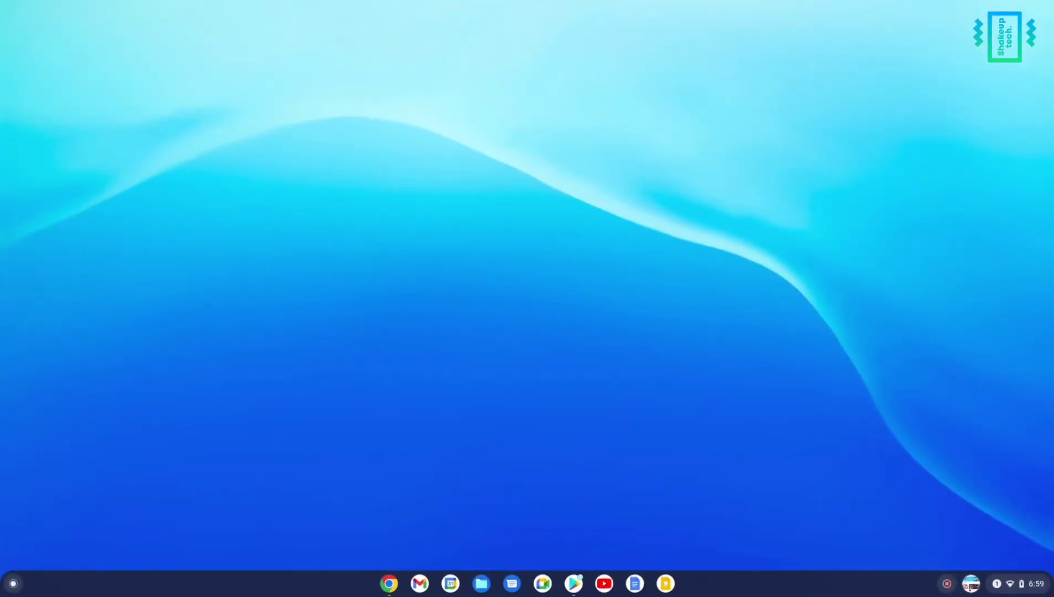
- Check for updates in About ChromeOS and view additional details, showing version 103.0.5060.114
{"action": "key", "text": "super"}
{"action": "scroll", "coordinate": [564, 445], "scroll_direction": "down", "scroll_amount": 5}
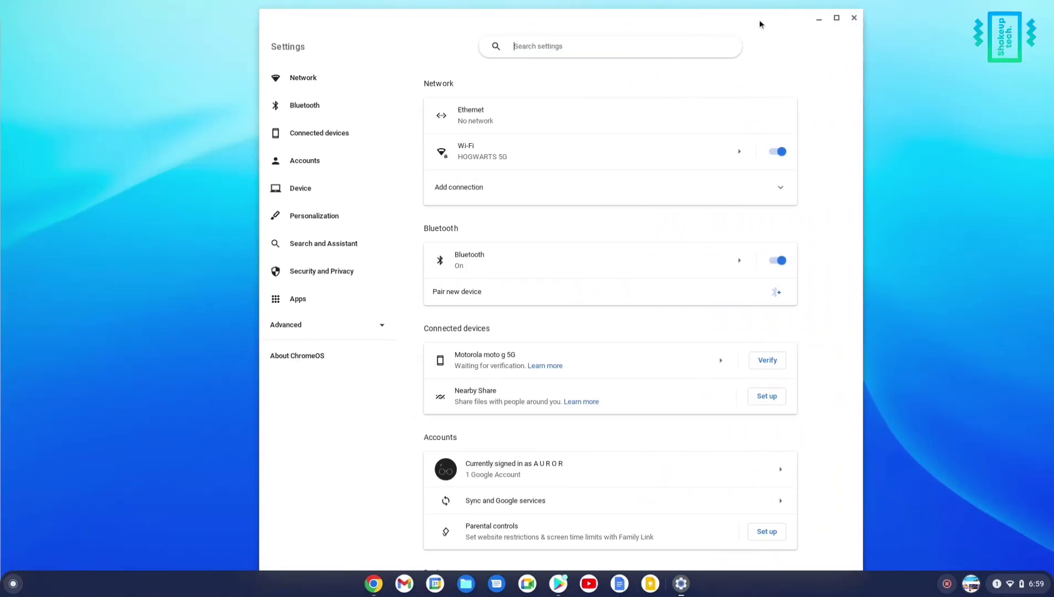
{"action": "left_click", "coordinate": [346, 355]}
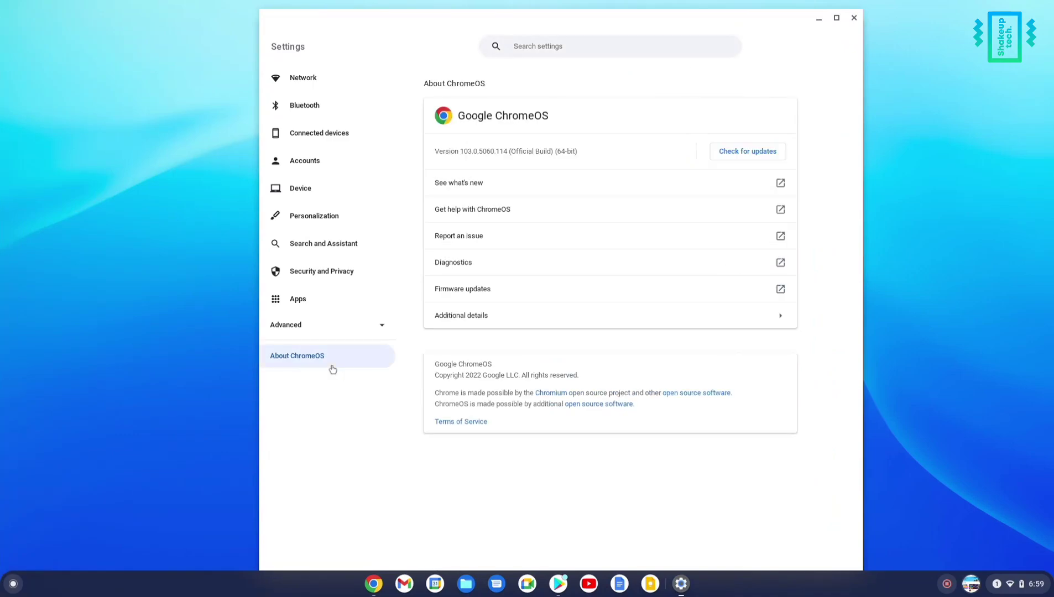
{"action": "left_click", "coordinate": [717, 153]}
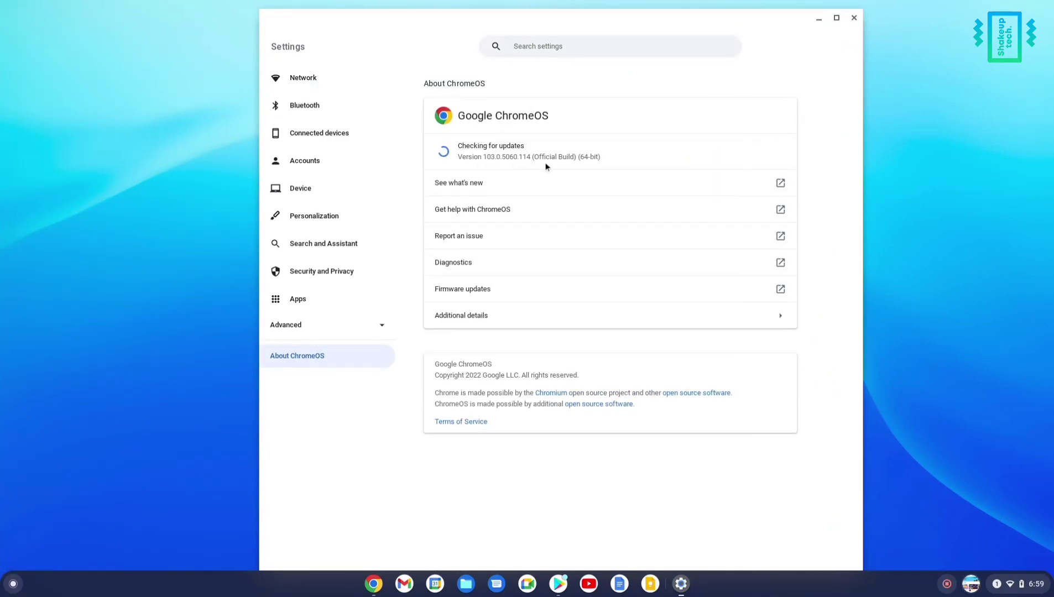
{"action": "left_click", "coordinate": [636, 320]}
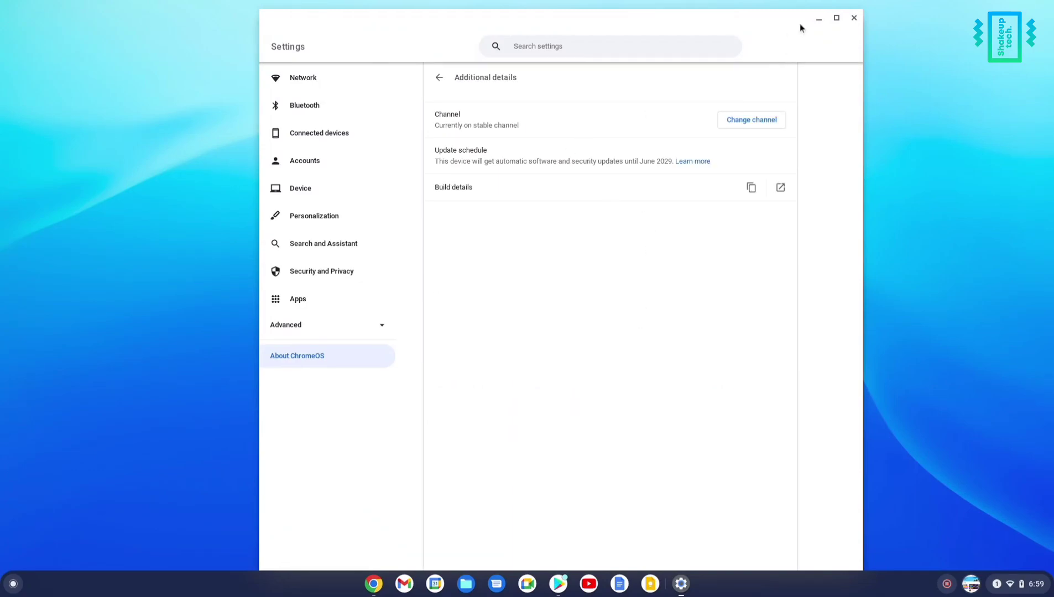
{"action": "left_click", "coordinate": [820, 19]}
- Confirm the Play Store opens, then bring up the YouTube home page in Chrome
{"action": "left_click", "coordinate": [560, 584]}
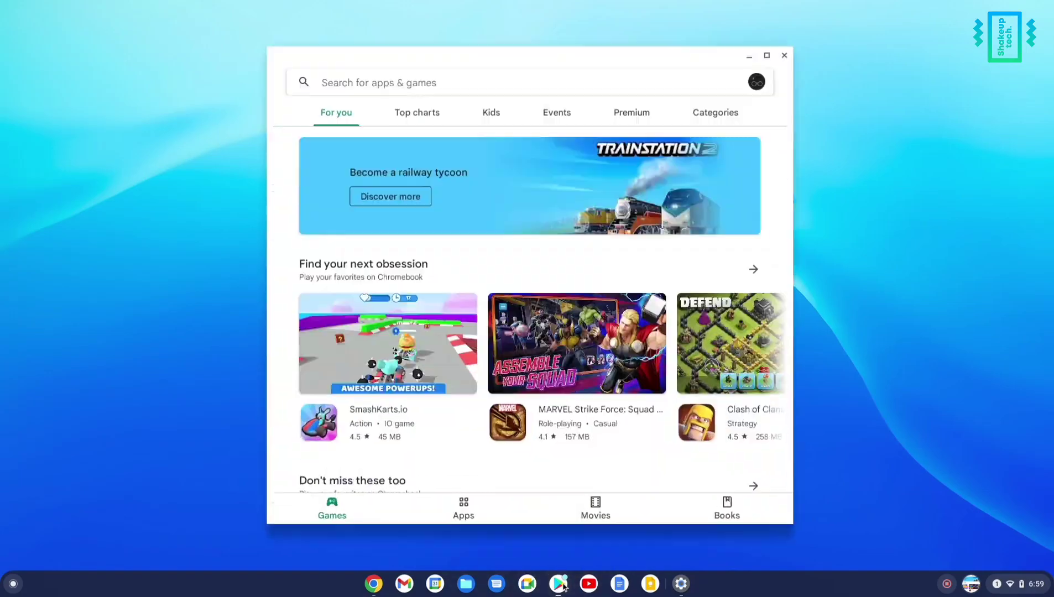
{"action": "scroll", "coordinate": [547, 454], "scroll_direction": "down", "scroll_amount": 15}
{"action": "scroll", "coordinate": [549, 421], "scroll_direction": "up", "scroll_amount": 11}
{"action": "scroll", "coordinate": [549, 417], "scroll_direction": "up", "scroll_amount": 4}
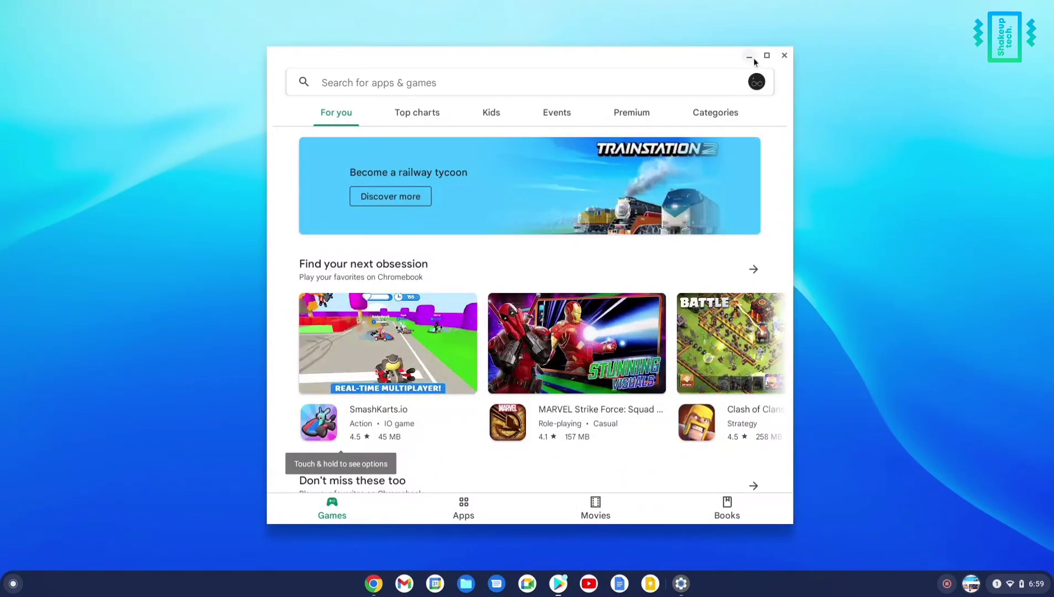
{"action": "left_click", "coordinate": [750, 56]}
{"action": "left_click", "coordinate": [374, 584]}
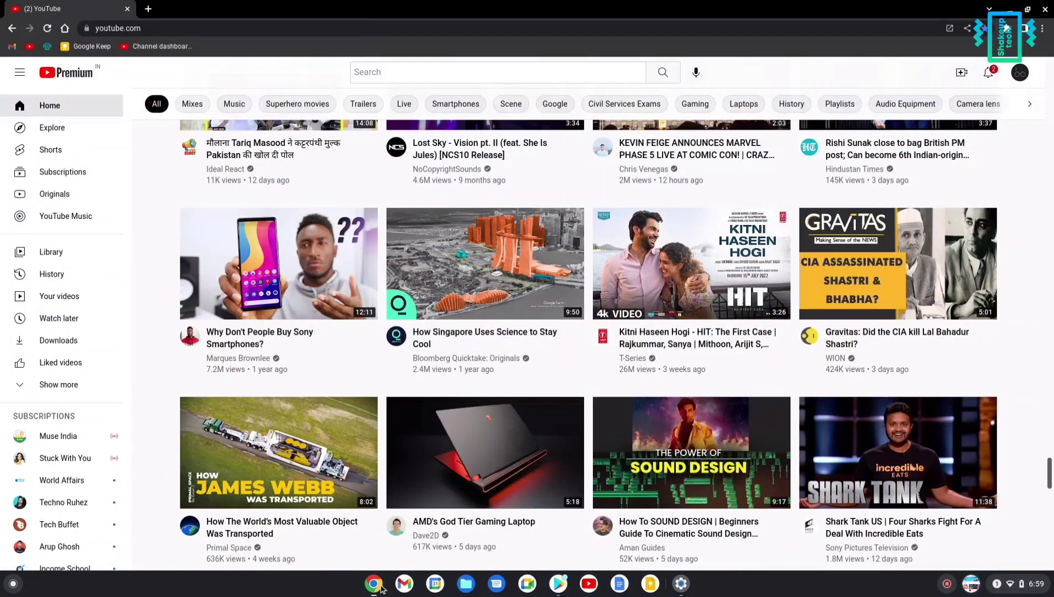
{"action": "scroll", "coordinate": [401, 494], "scroll_direction": "down", "scroll_amount": 3}
{"action": "scroll", "coordinate": [401, 494], "scroll_direction": "up", "scroll_amount": 2}
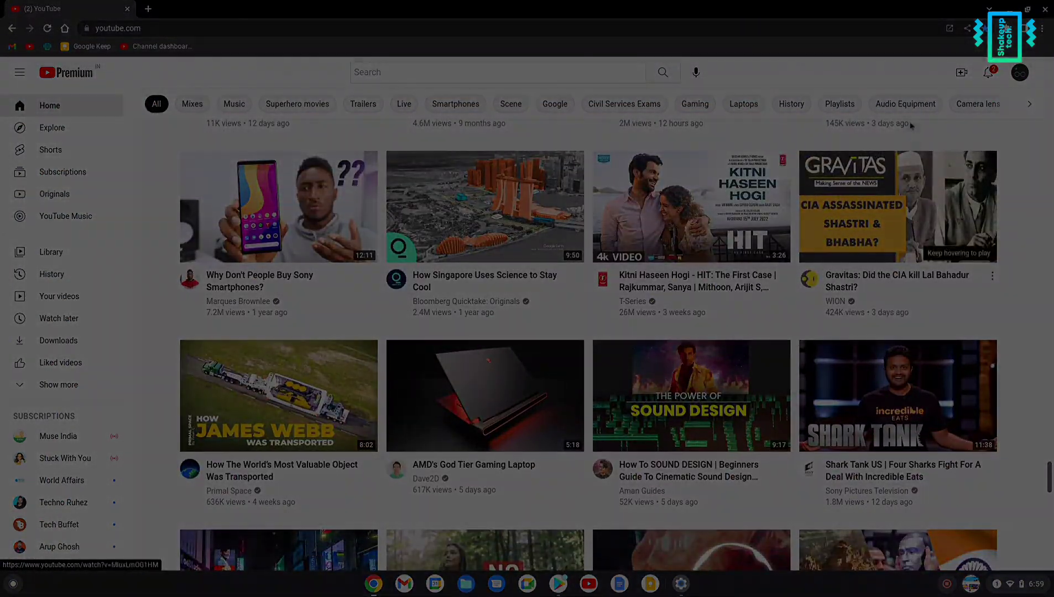